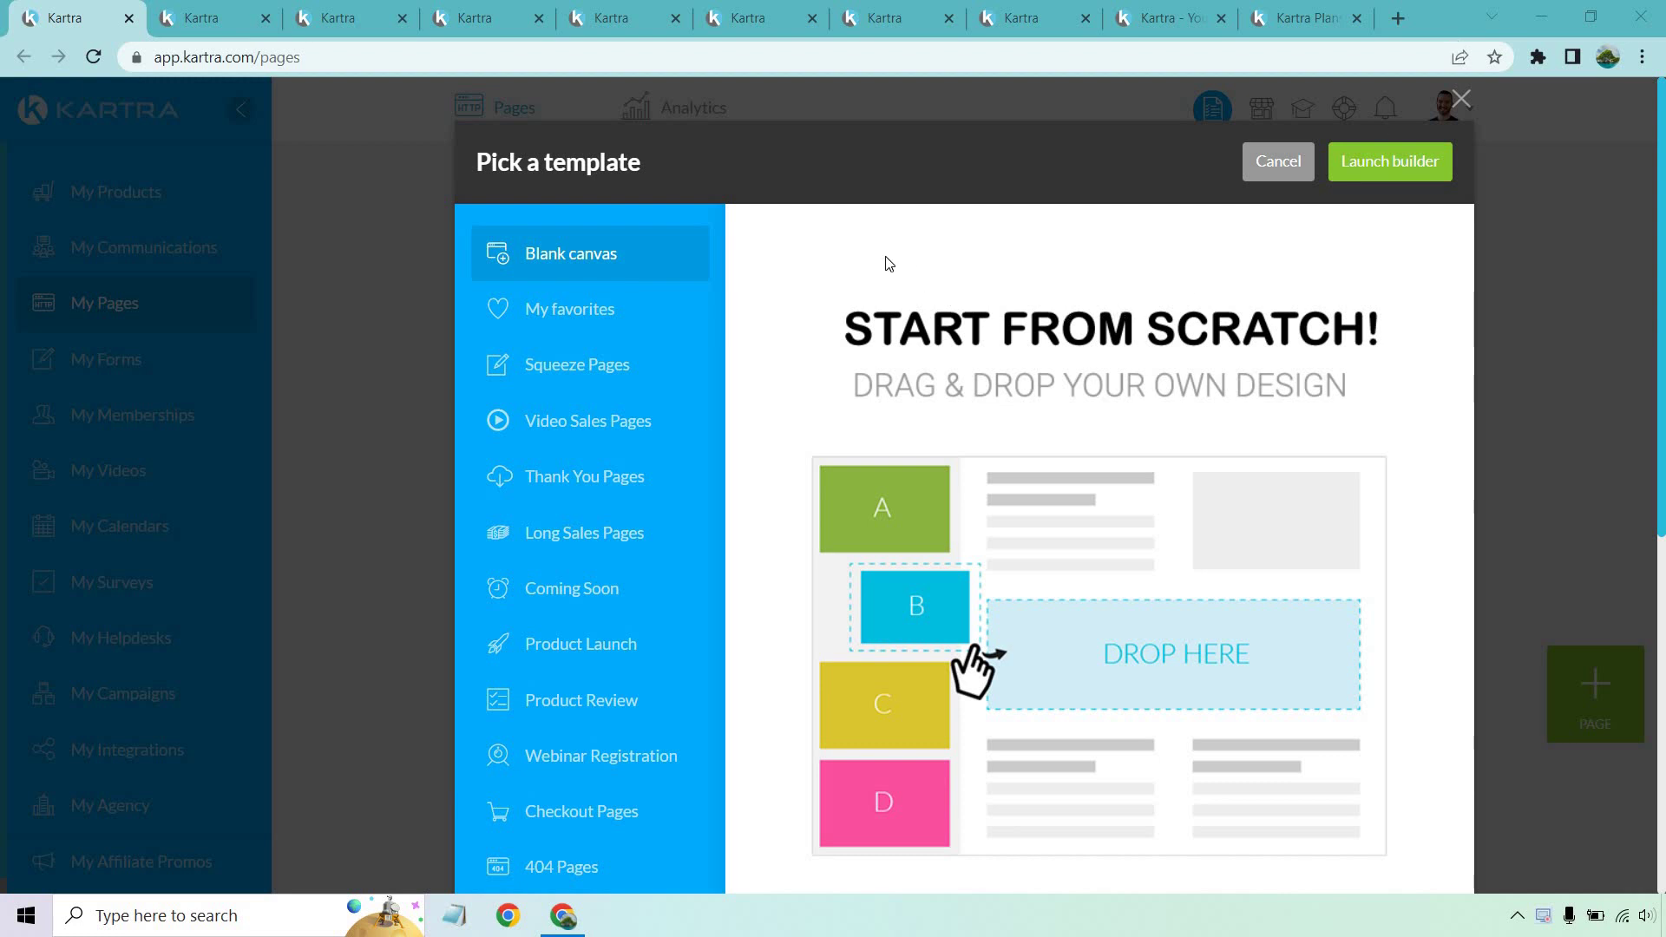
Step: Browse the Squeeze Pages, Video Sales Pages, Thank You Pages and Long Sales Pages templates
scroll(834, 262, down, 1)
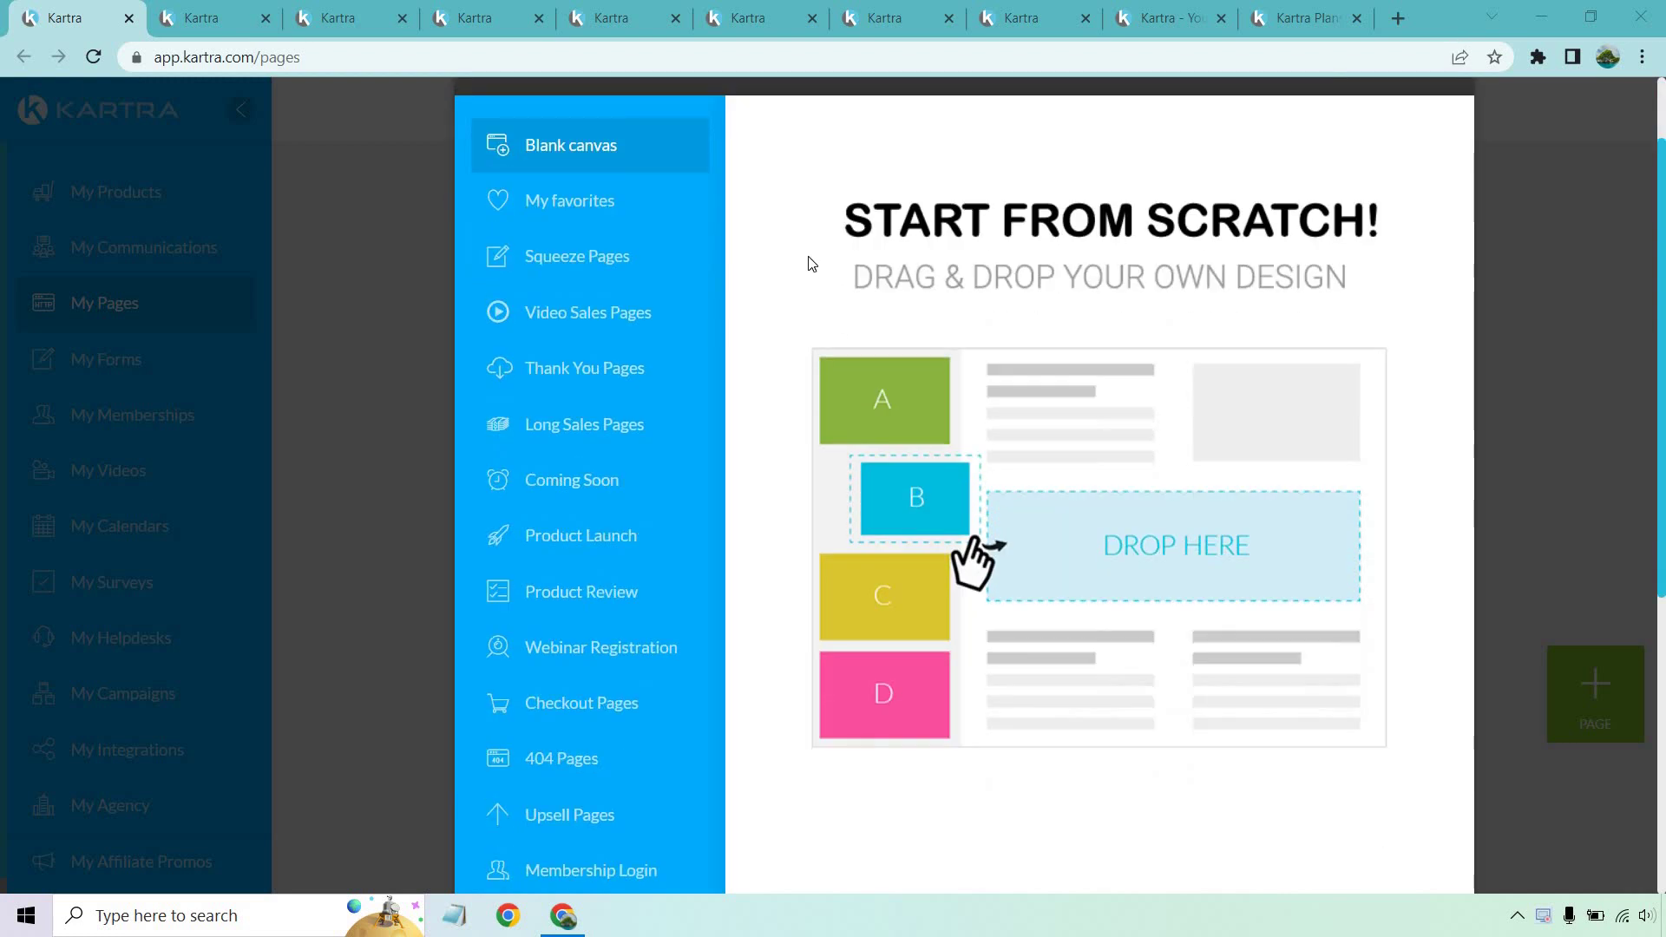
scroll(802, 251, down, 1)
scroll(779, 228, down, 4)
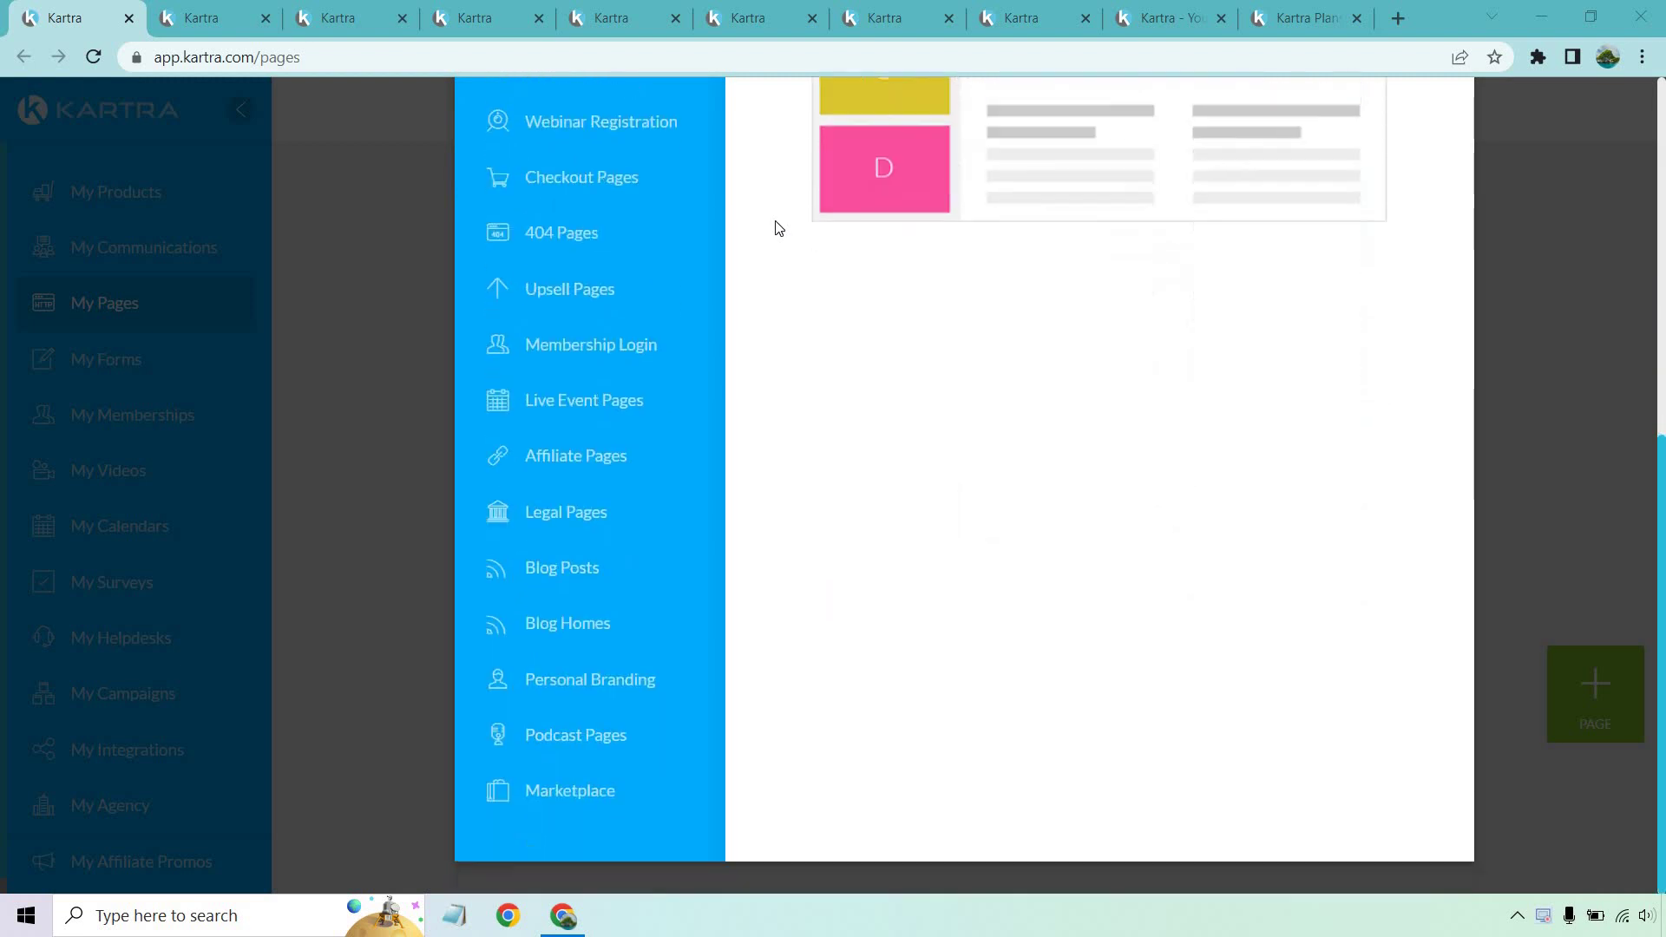
scroll(779, 228, up, 6)
scroll(779, 235, up, 1)
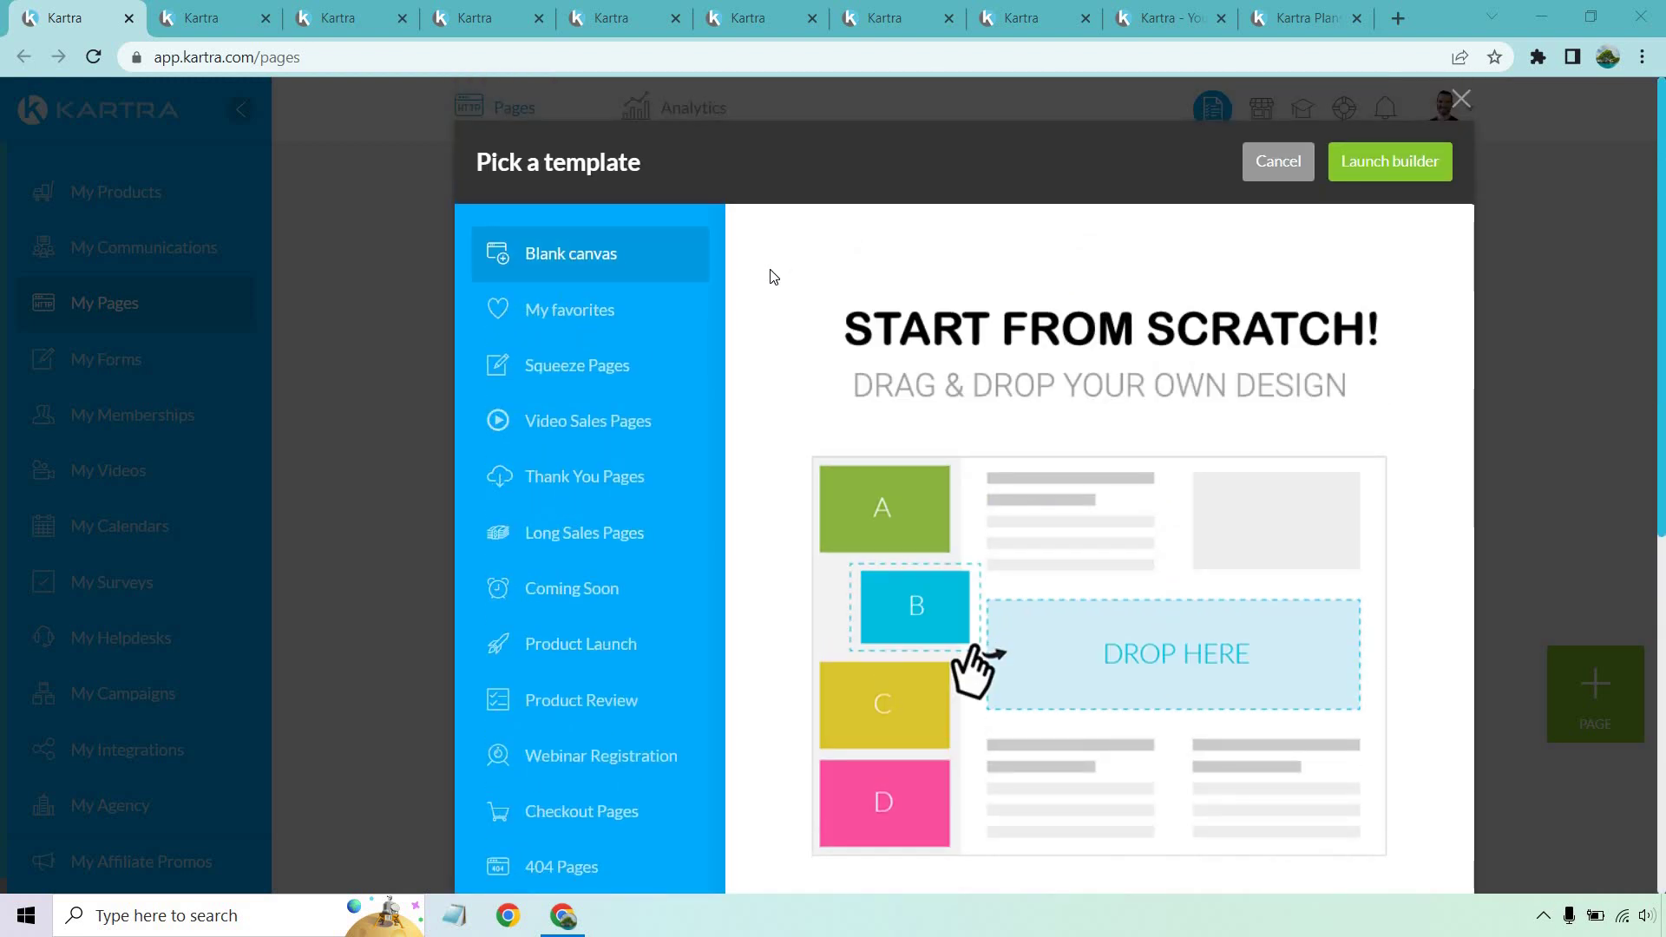
click(584, 371)
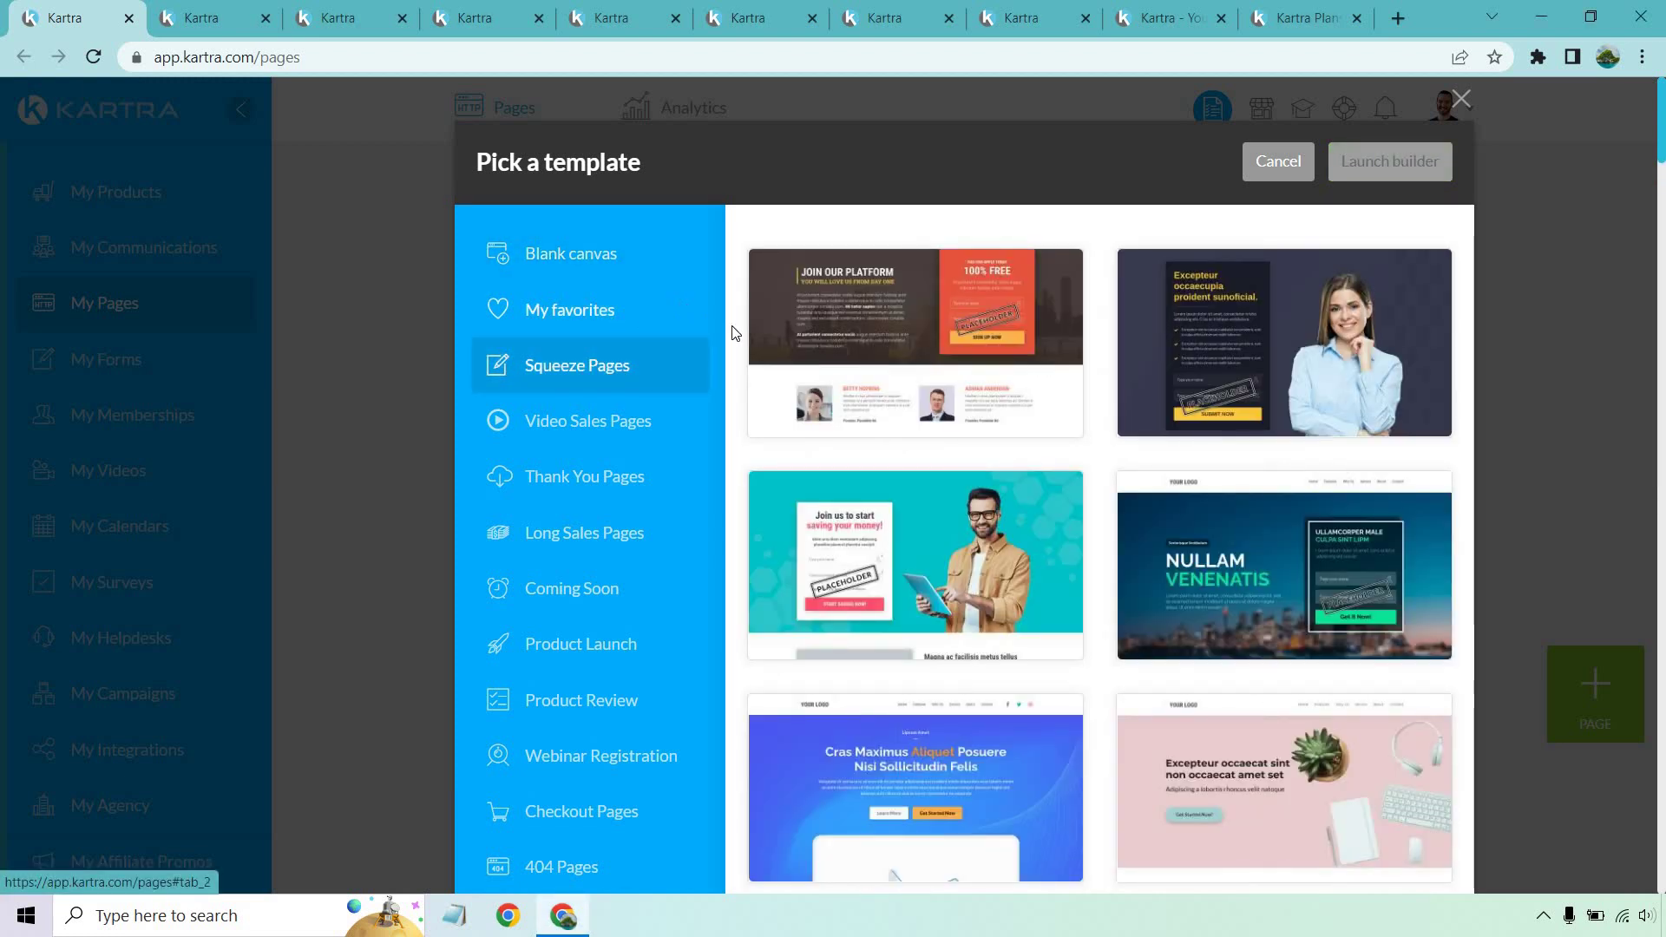
click(637, 422)
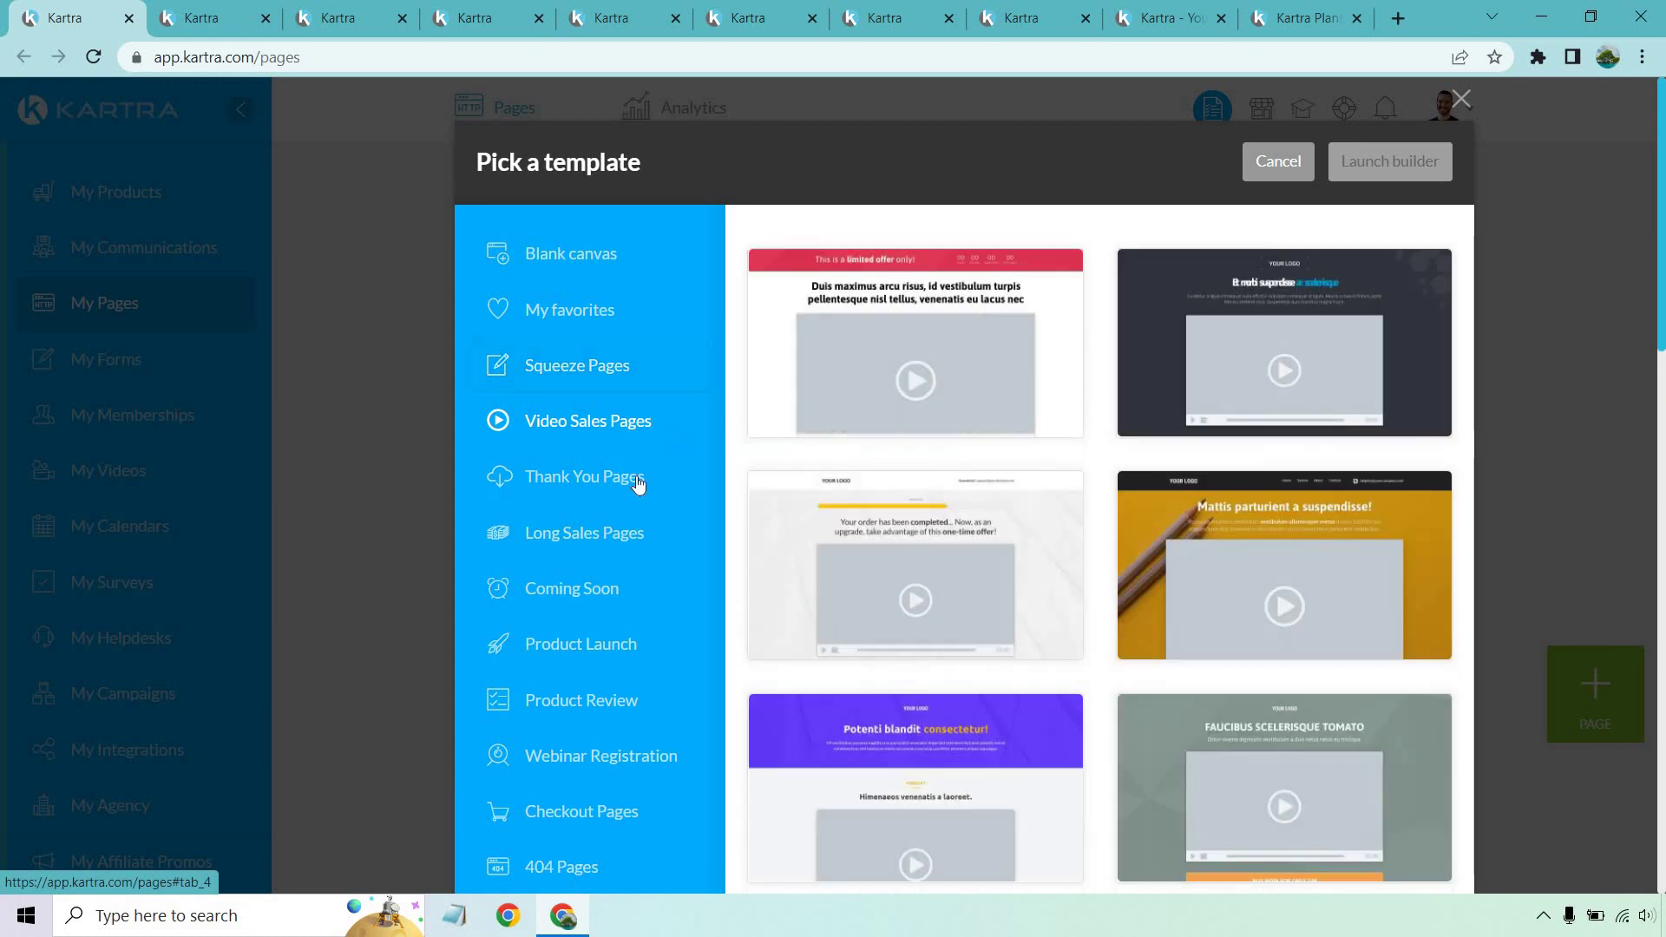
click(633, 480)
click(579, 533)
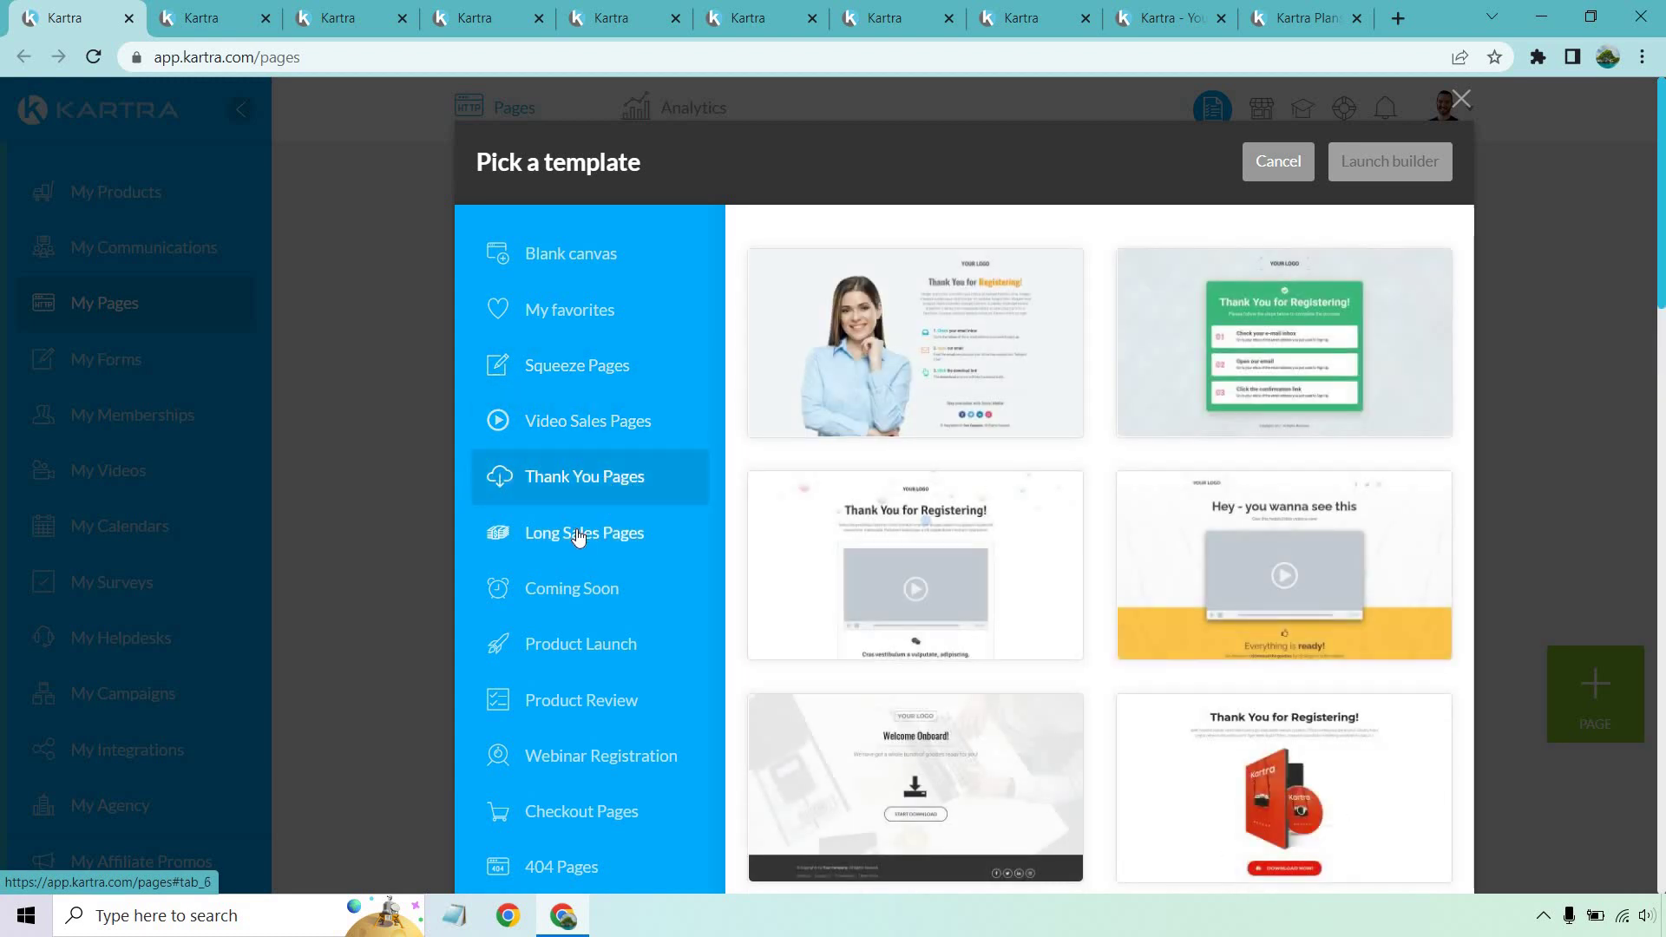
scroll(606, 506, down, 2)
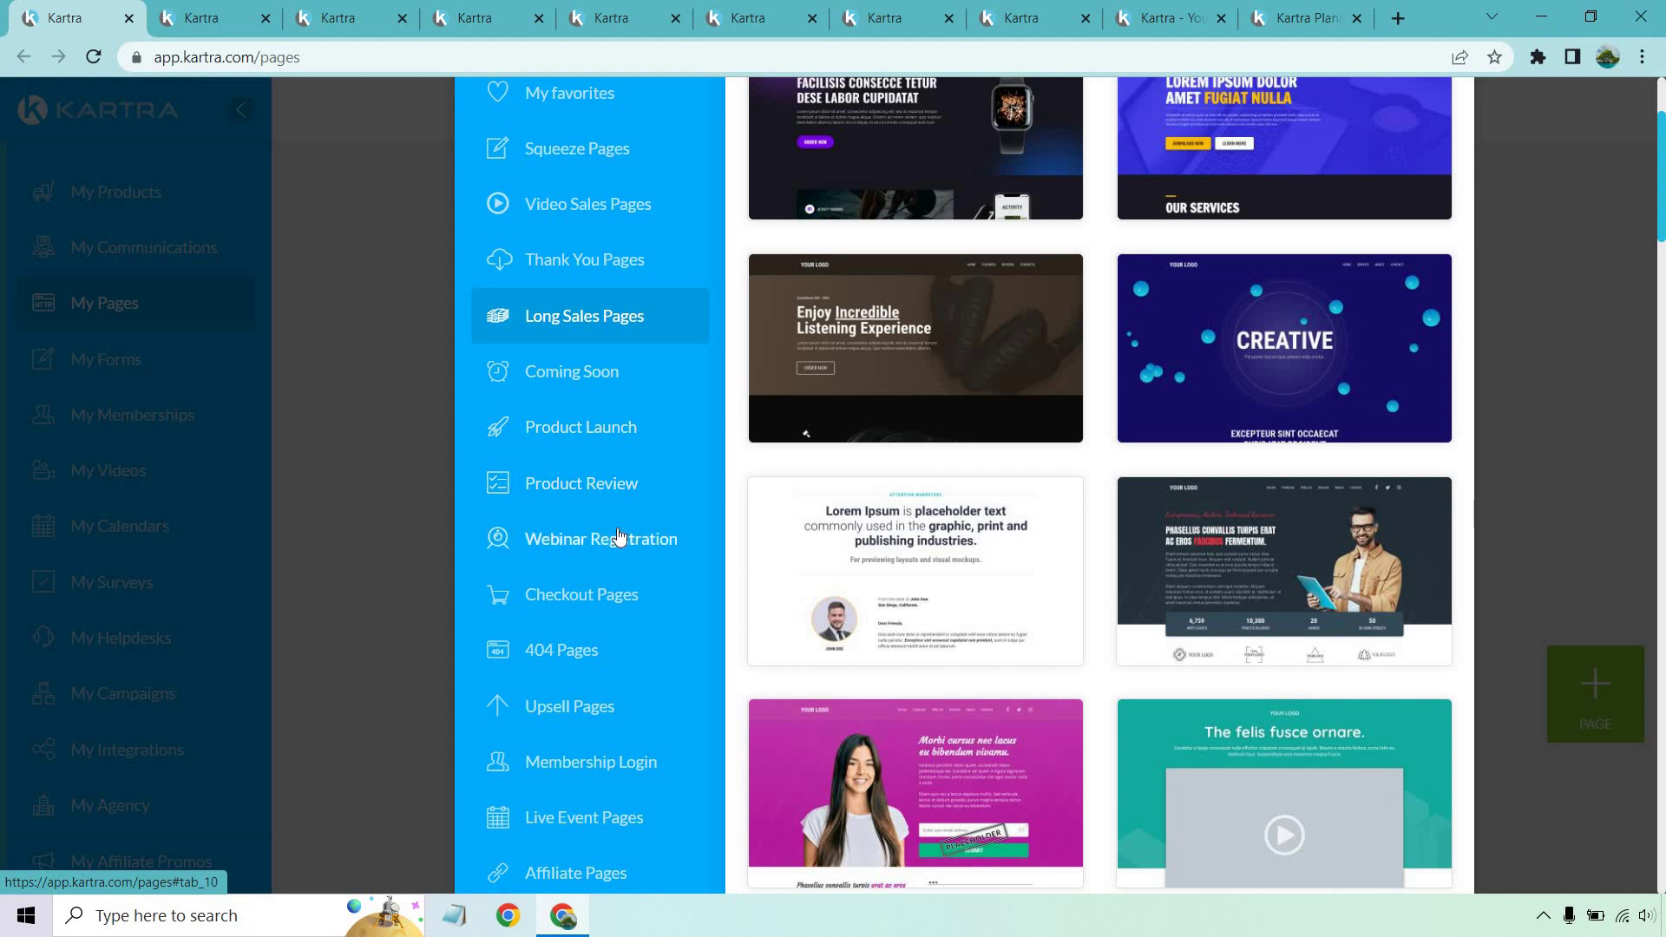
scroll(608, 520, down, 1)
Step: Browse Checkout, Membership Login, Live Event, Affiliate, Legal, Blog Posts, Blog Homes and Personal Branding templates
click(590, 491)
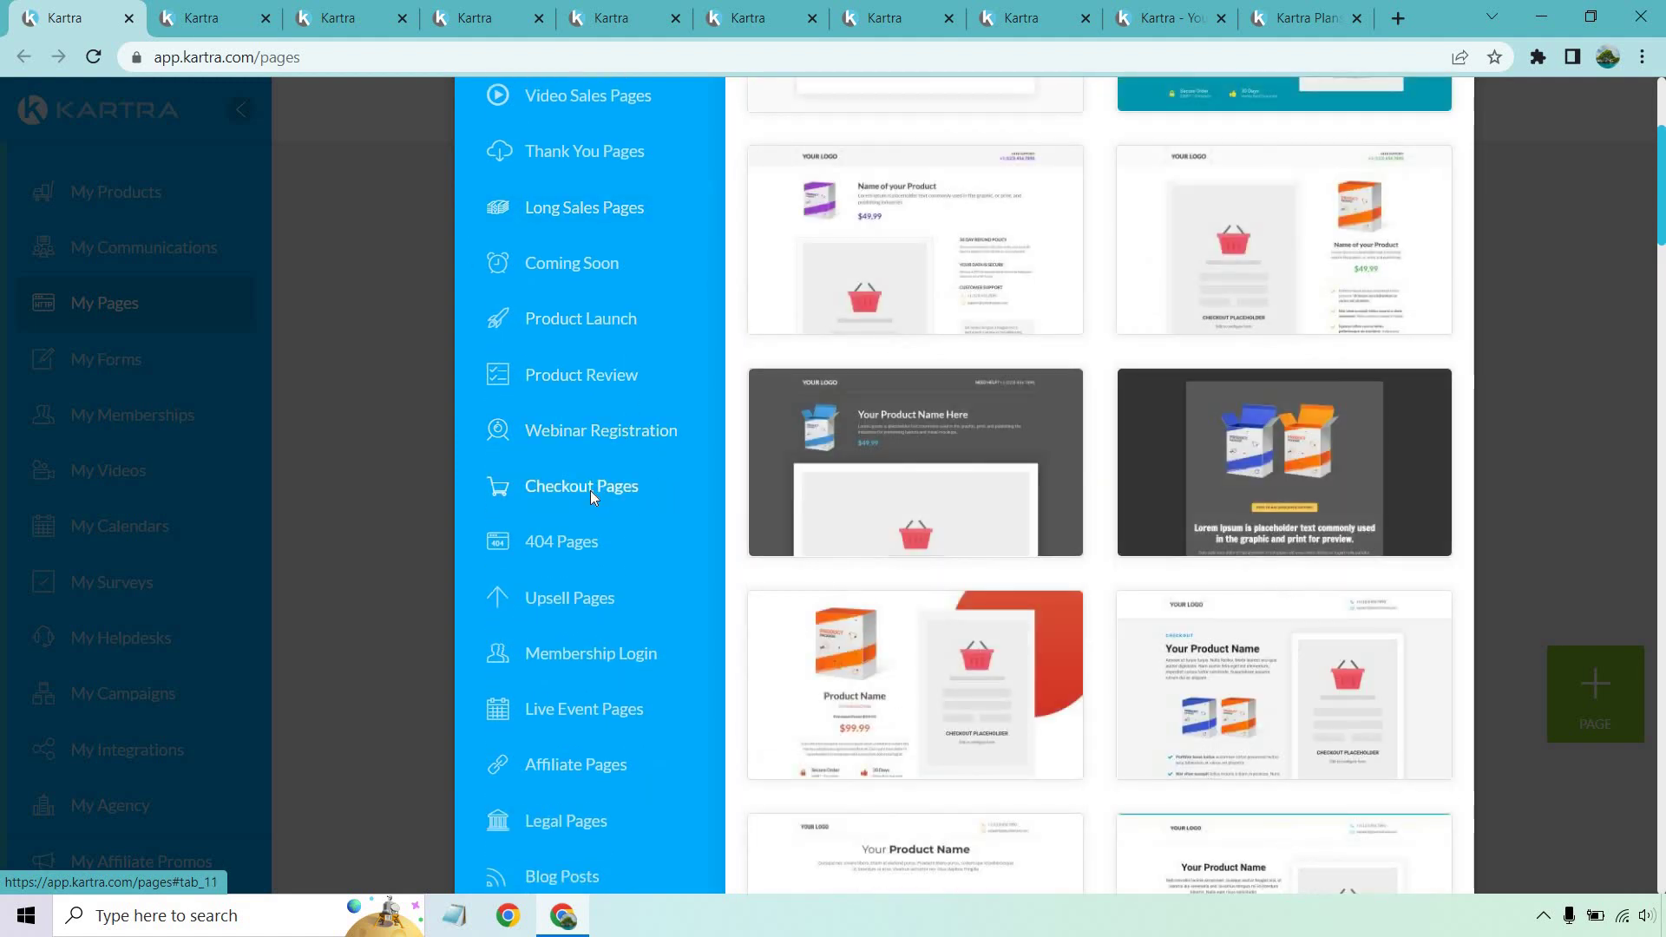
scroll(607, 469, down, 1)
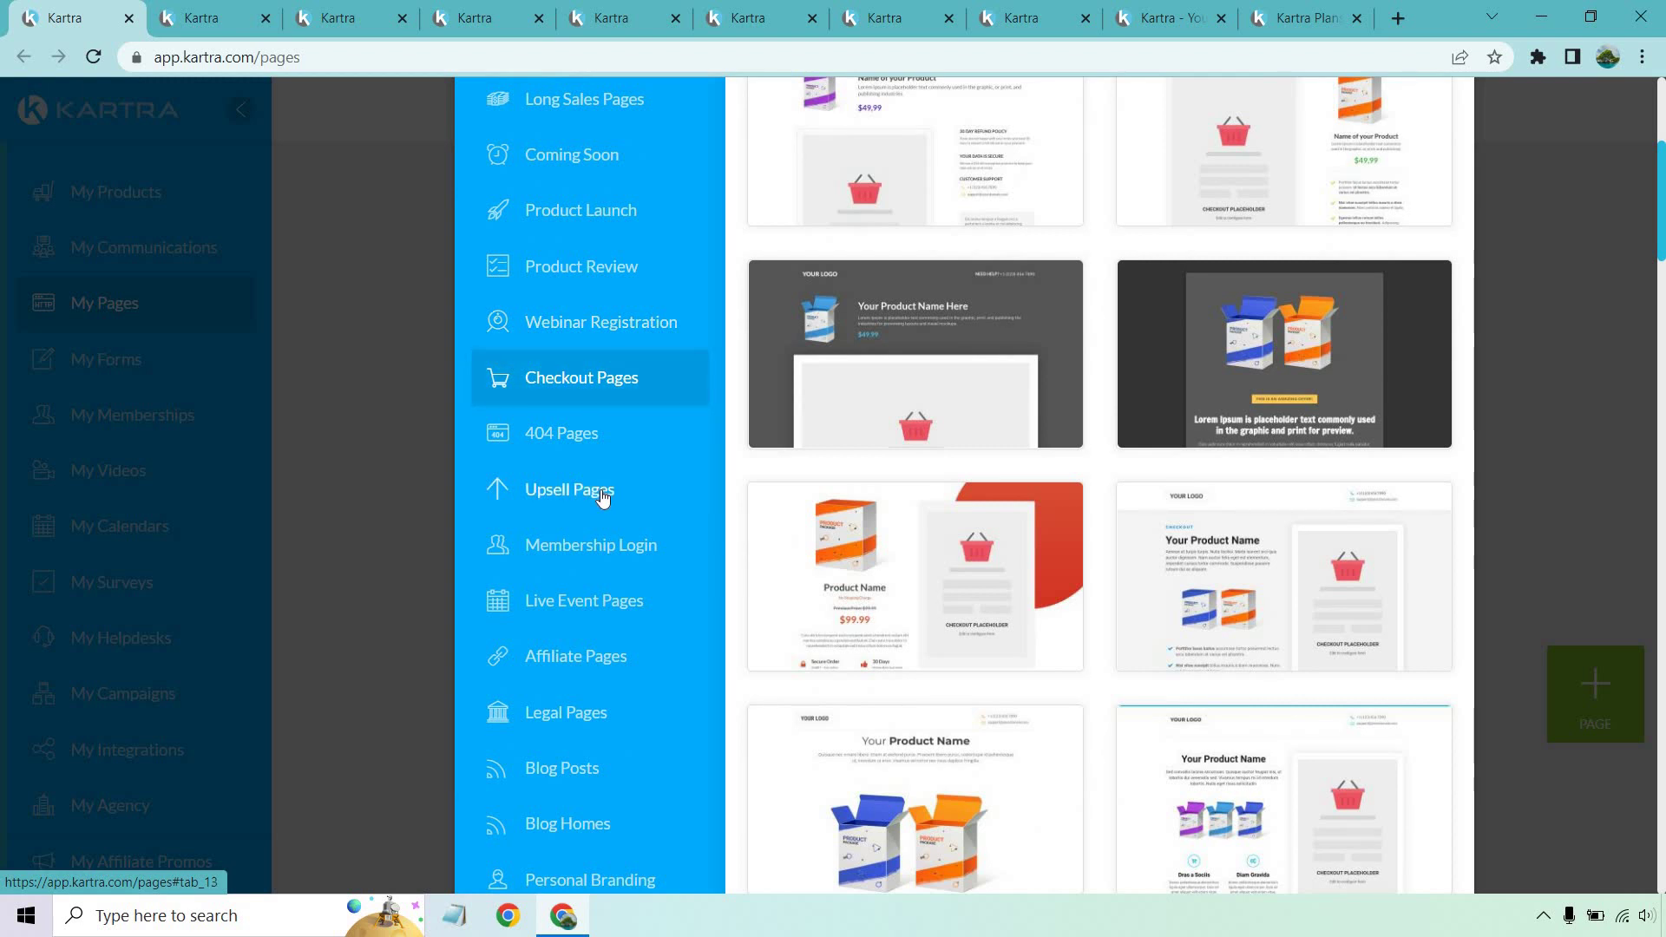
click(603, 549)
scroll(601, 484, down, 1)
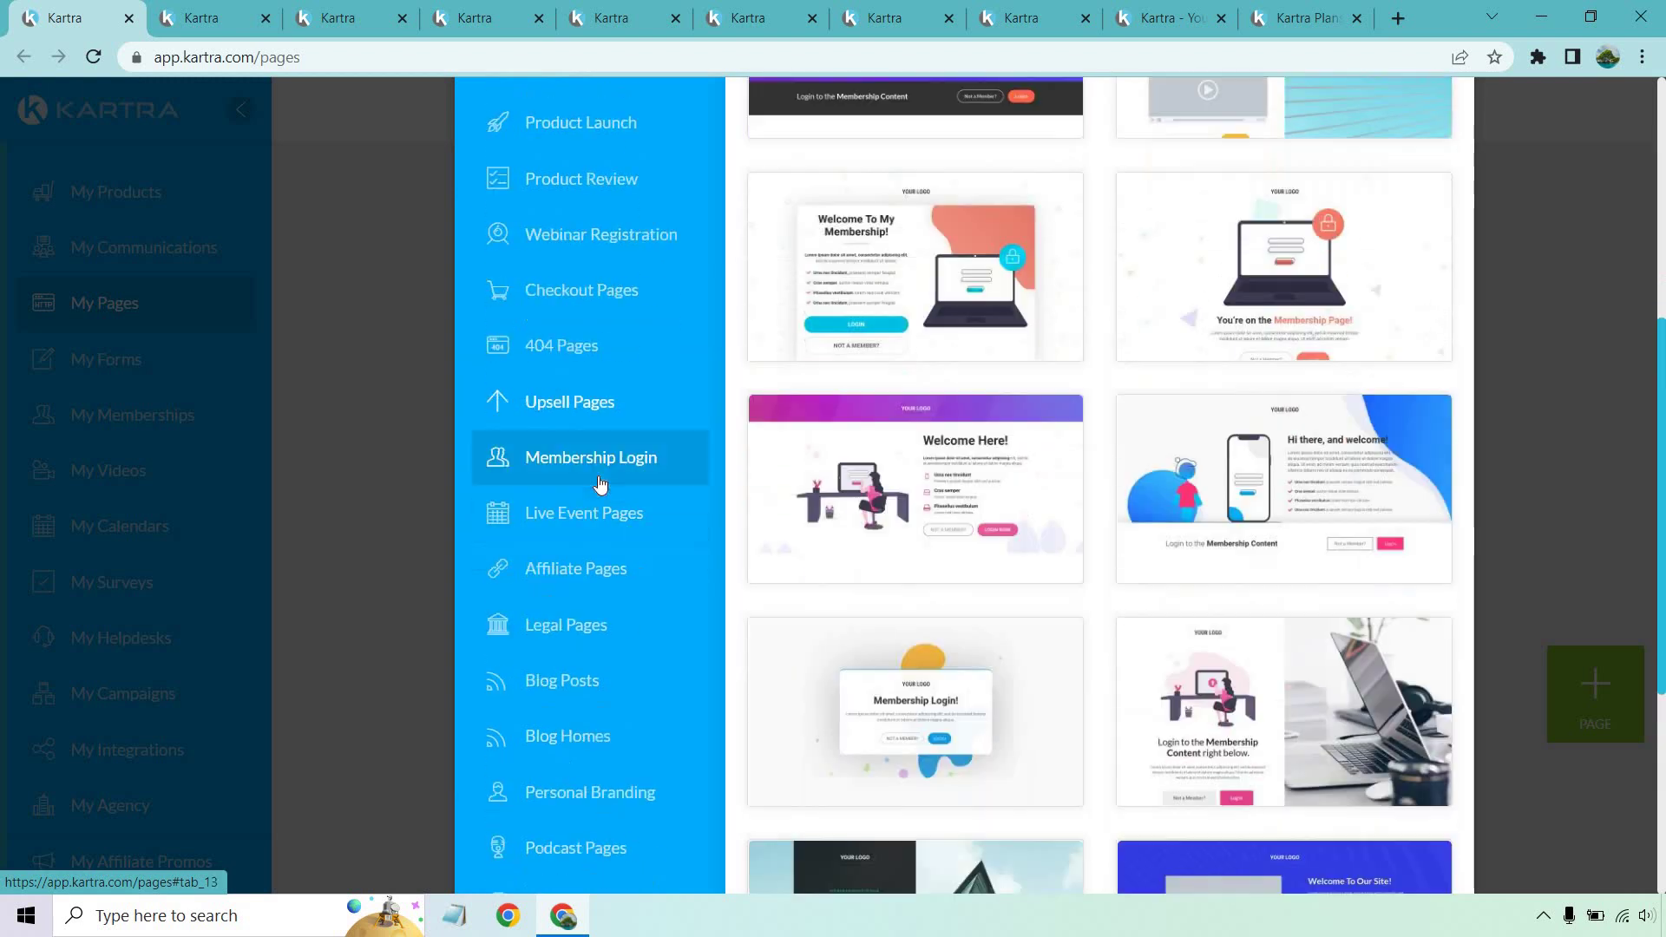
scroll(602, 469, down, 1)
click(606, 384)
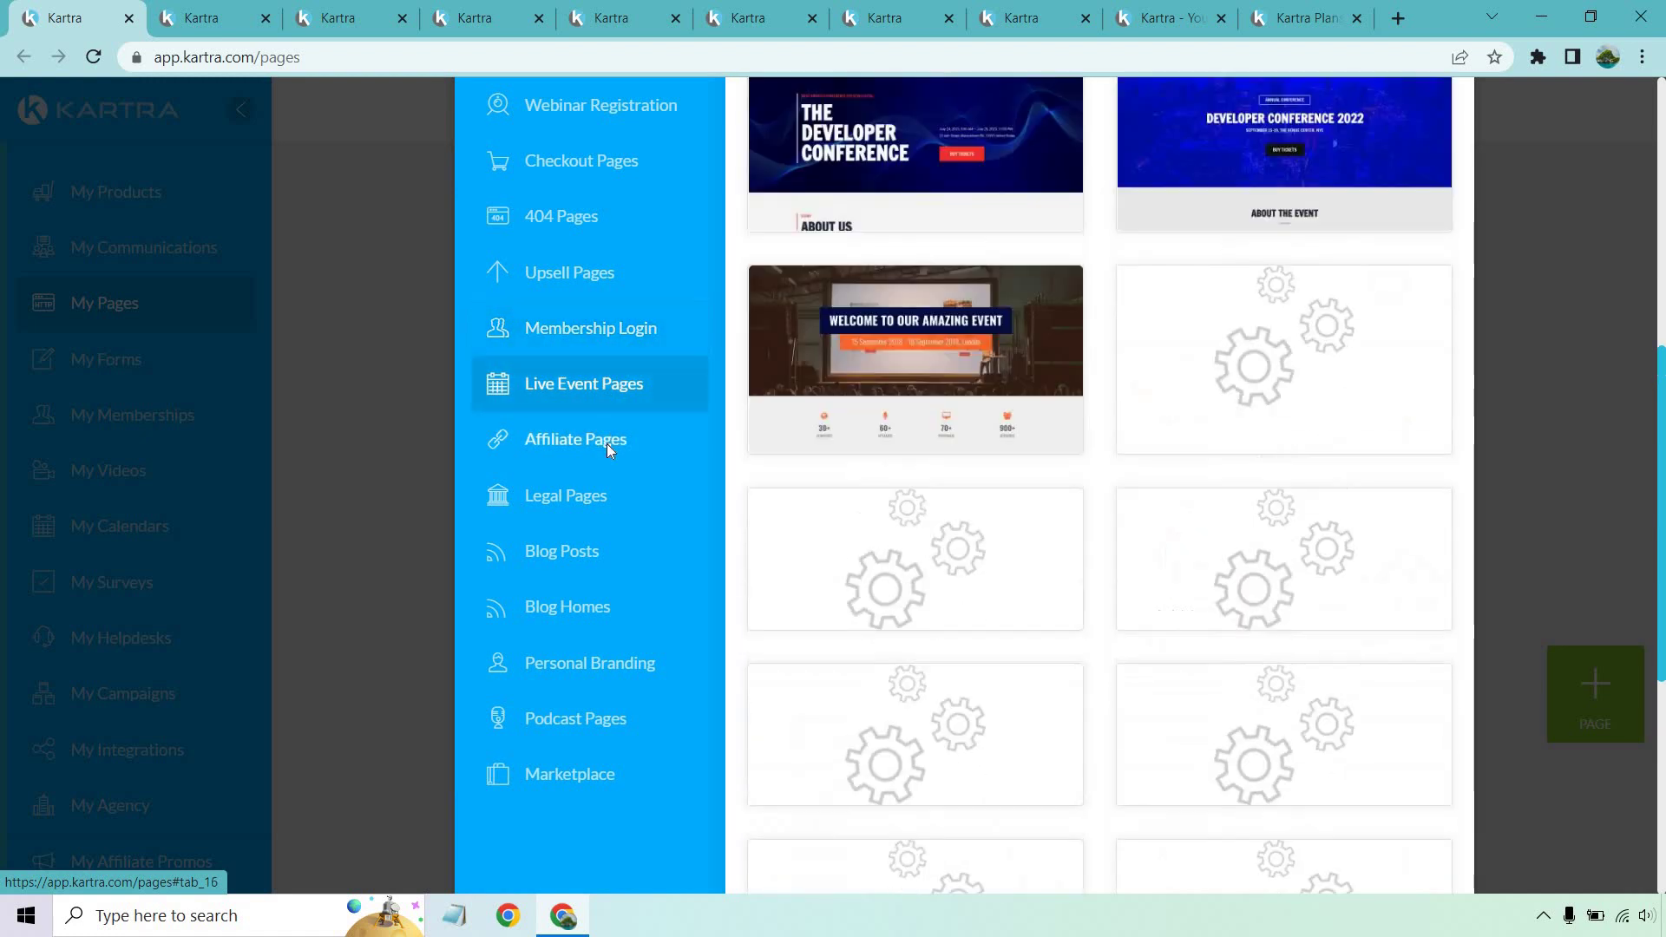
click(607, 444)
click(566, 490)
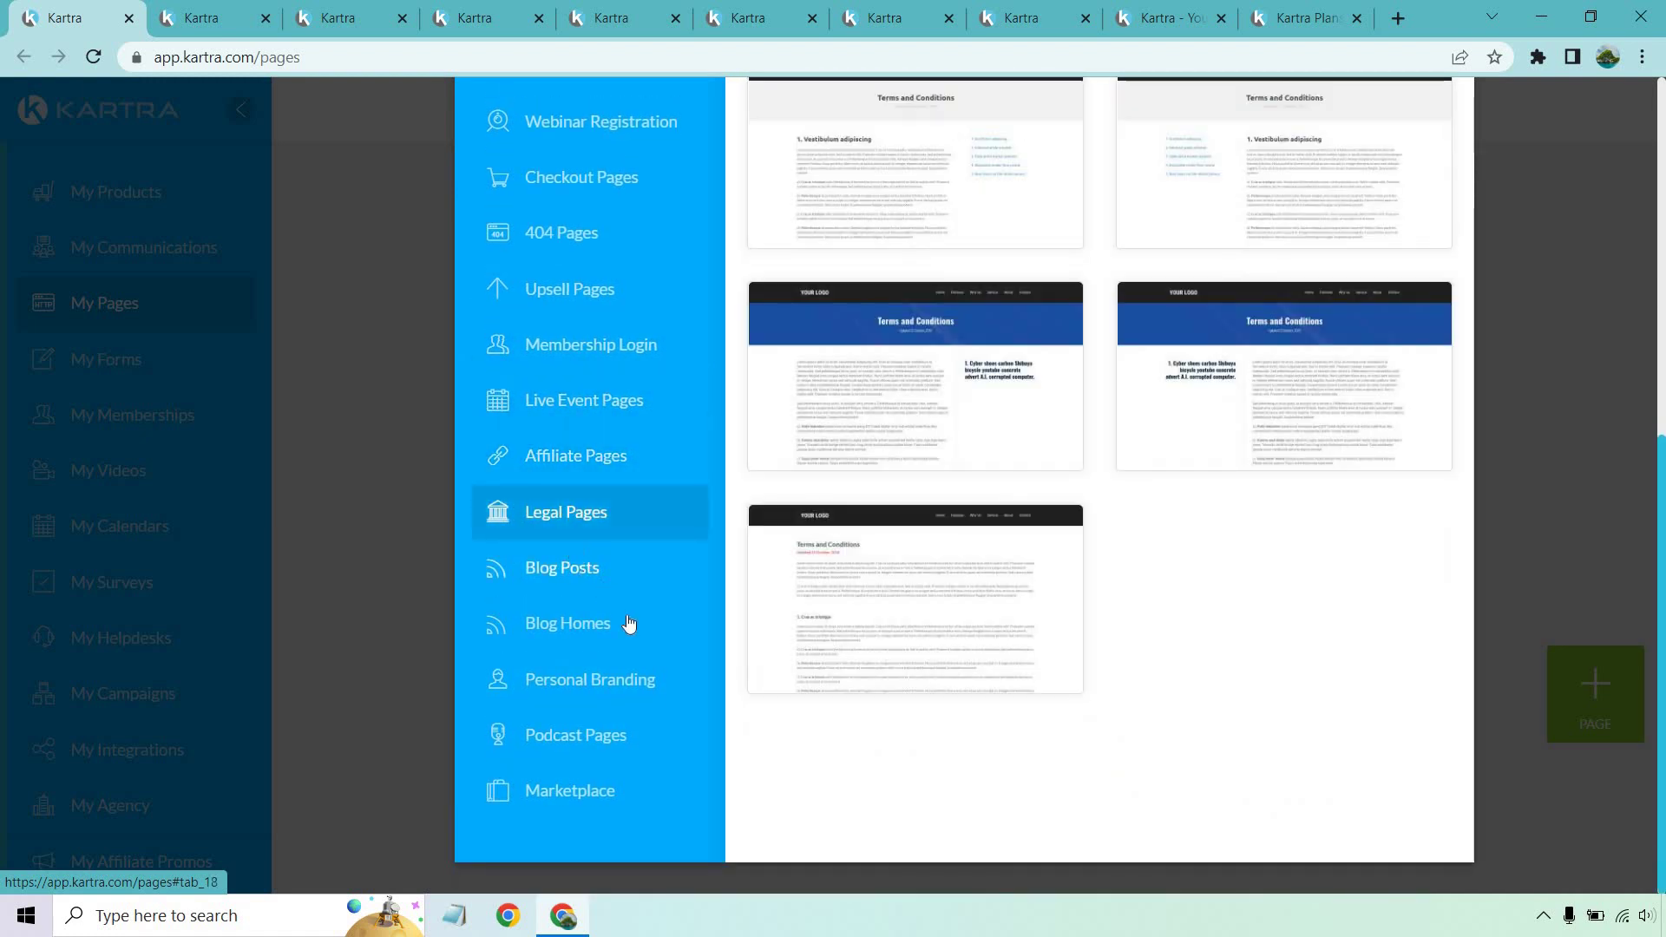
click(577, 574)
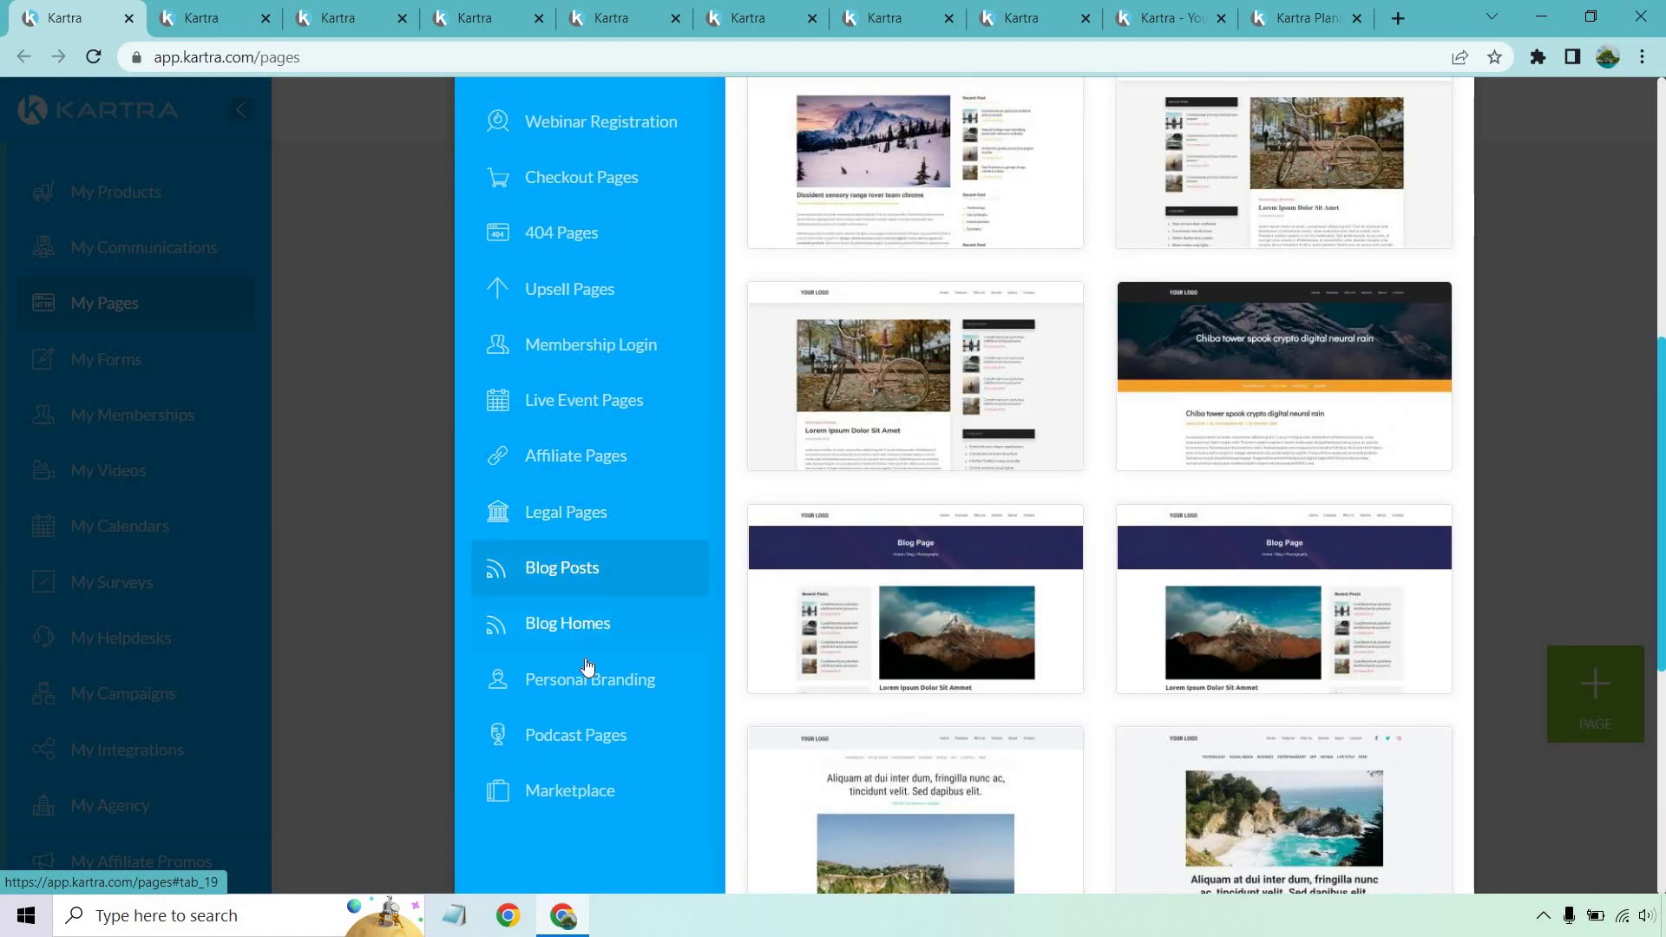
click(587, 664)
click(586, 687)
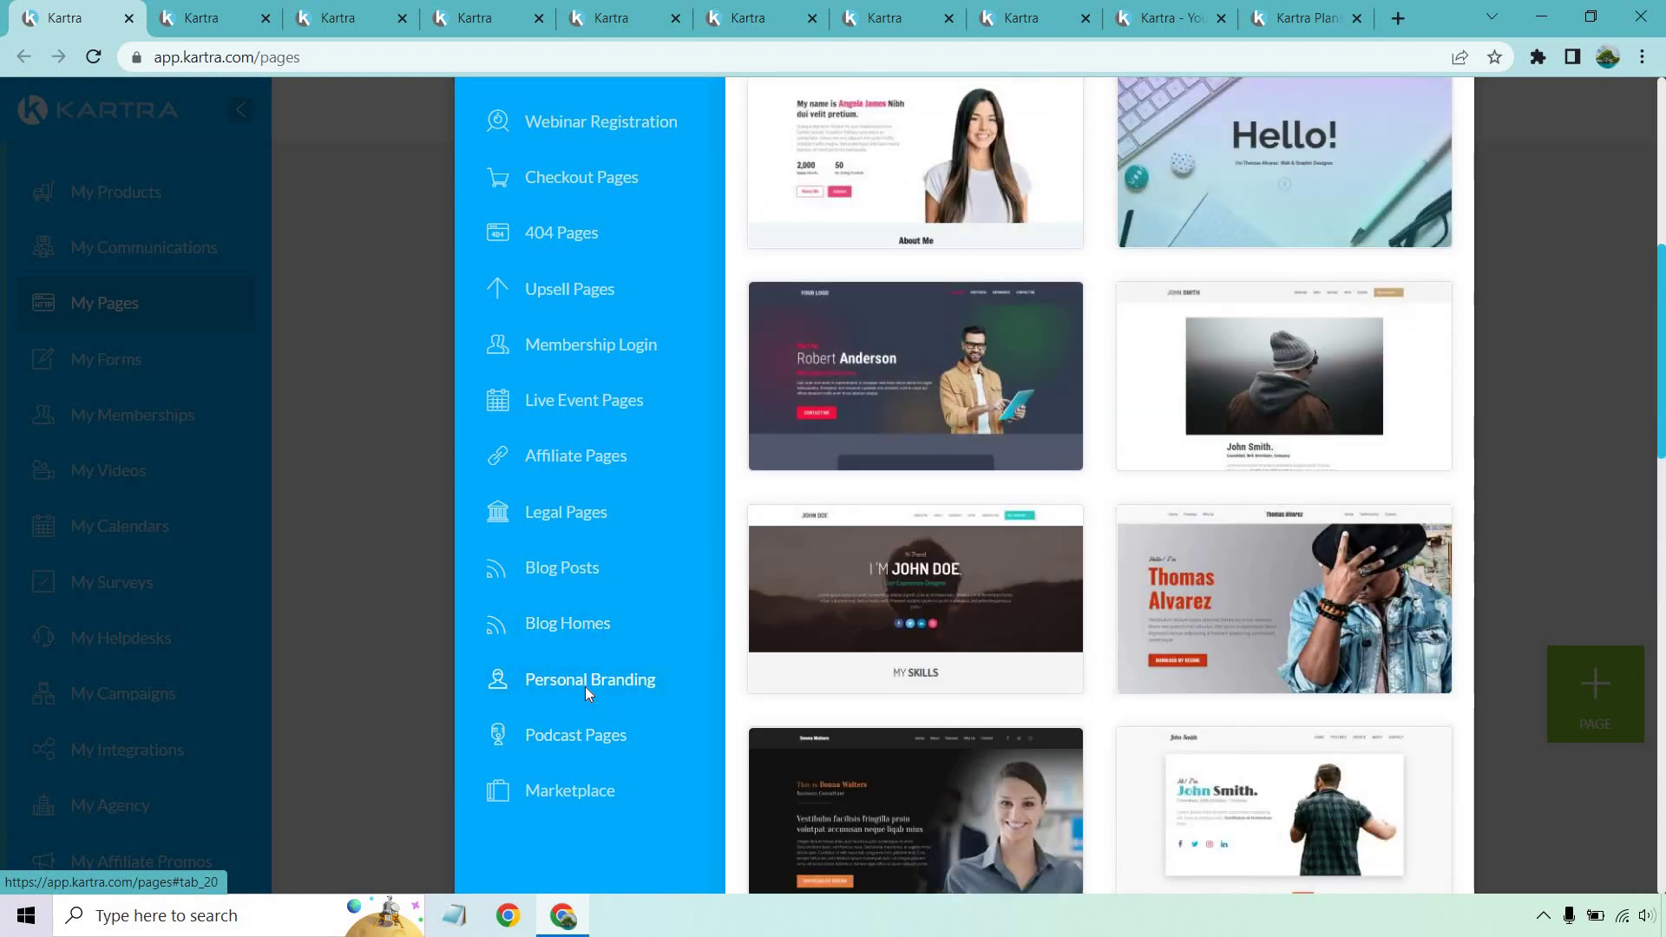
scroll(612, 653, up, 7)
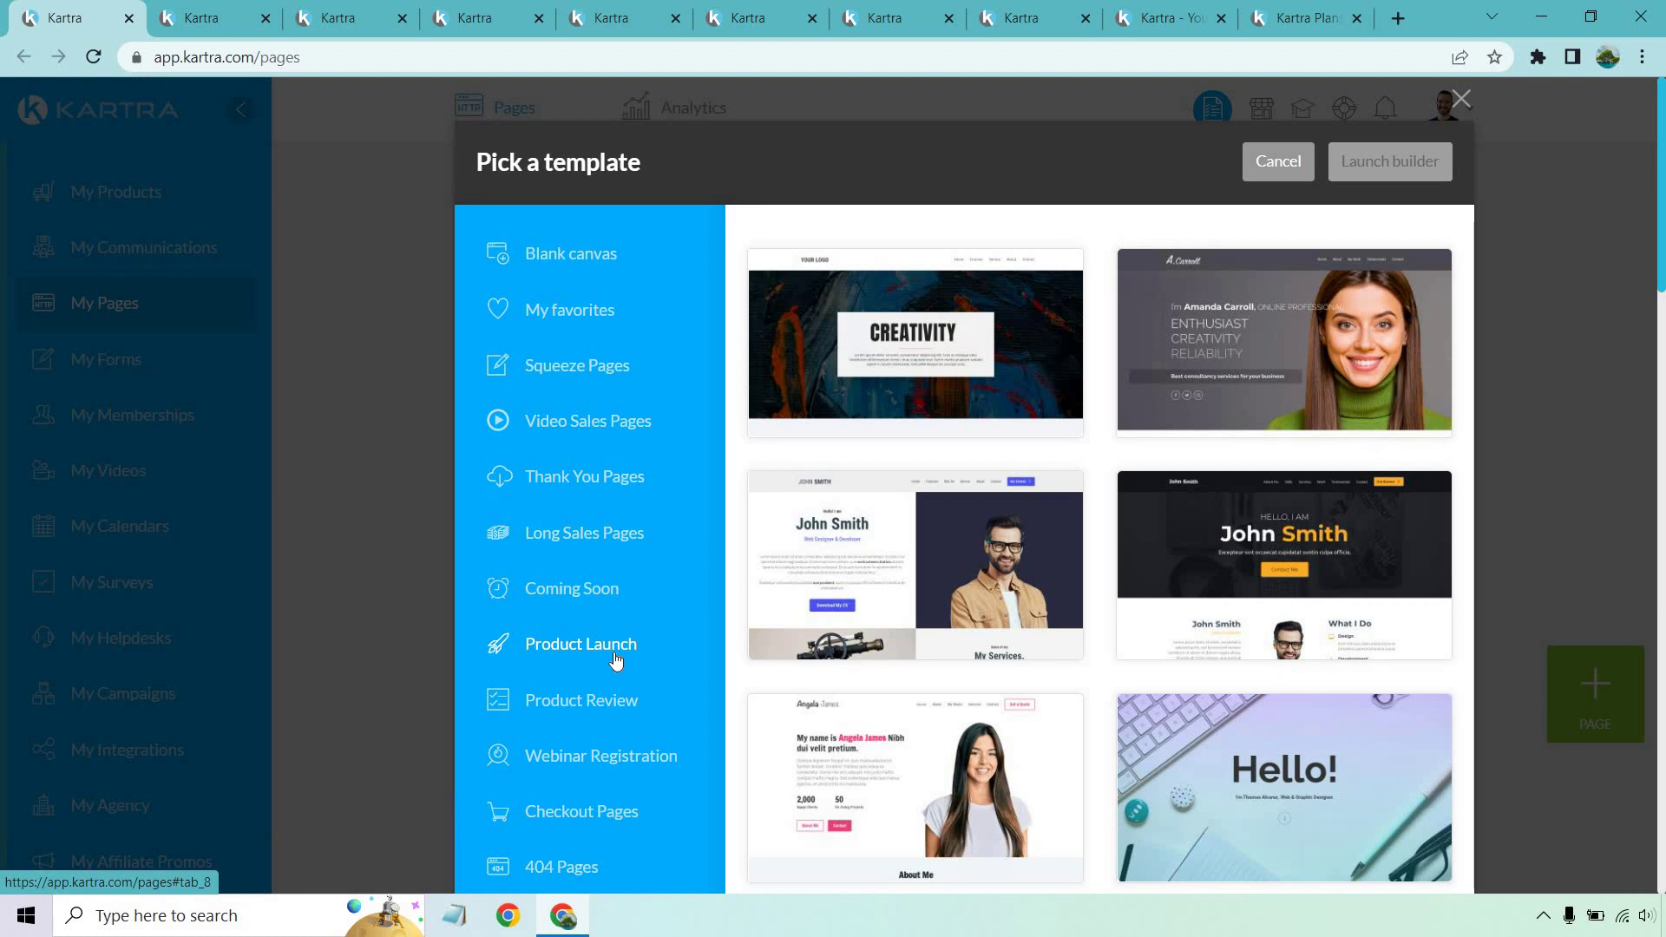
Step: Switch to the Landing Page in the builder, scroll down and drag the headline
click(202, 18)
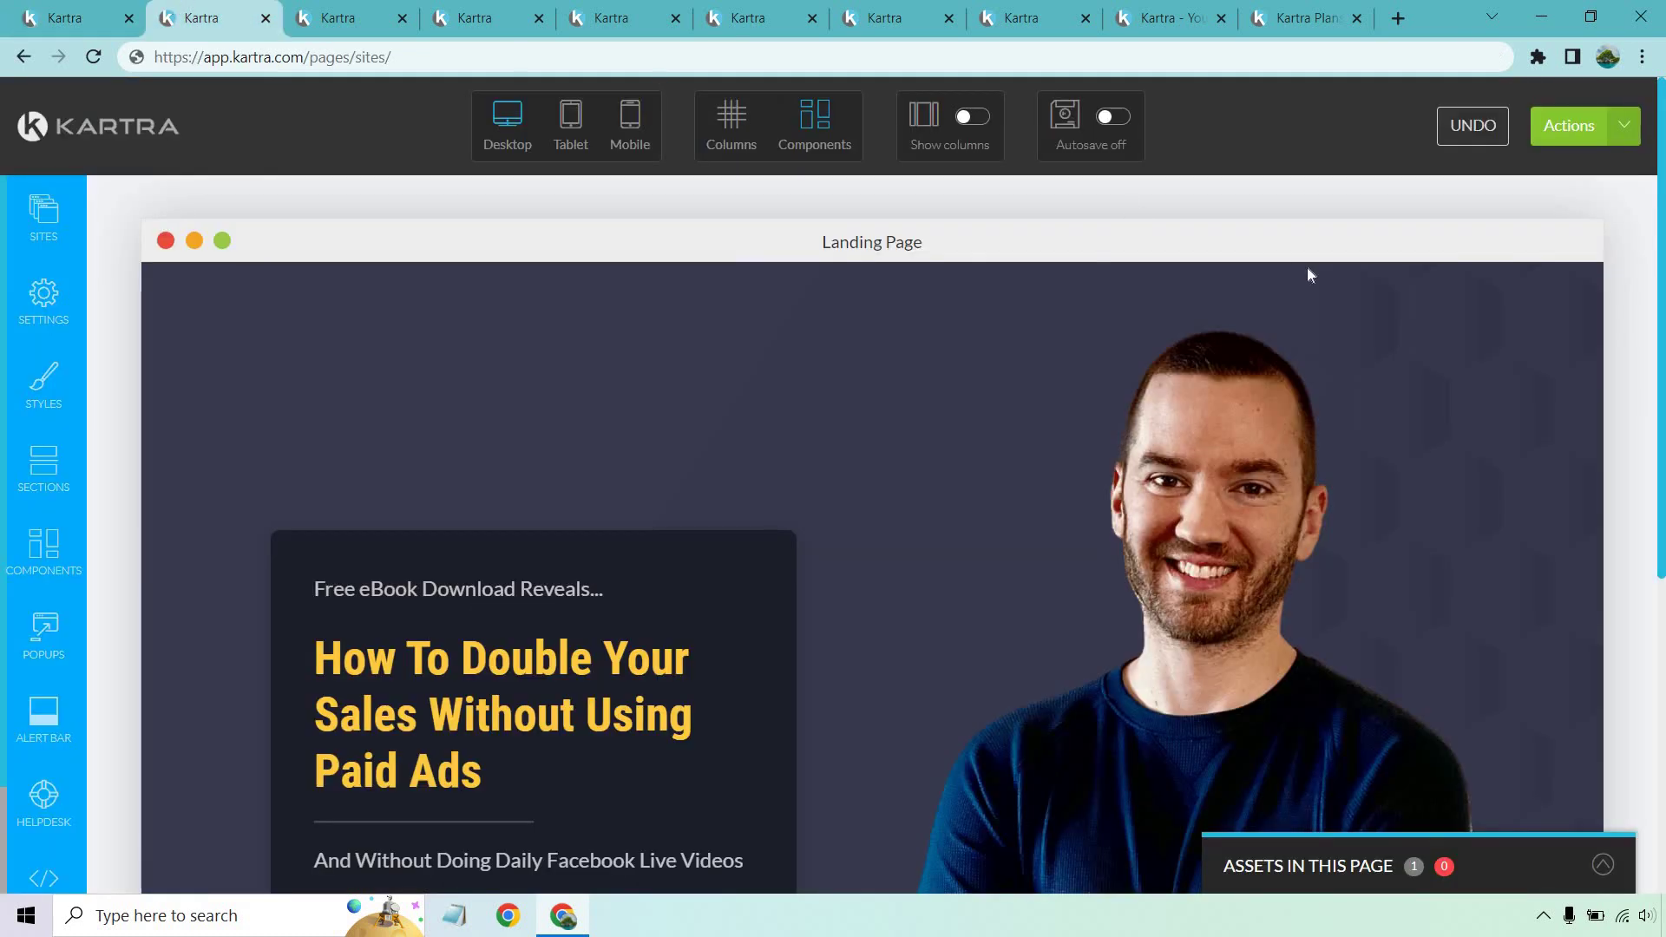
mouse_move(1463, 318)
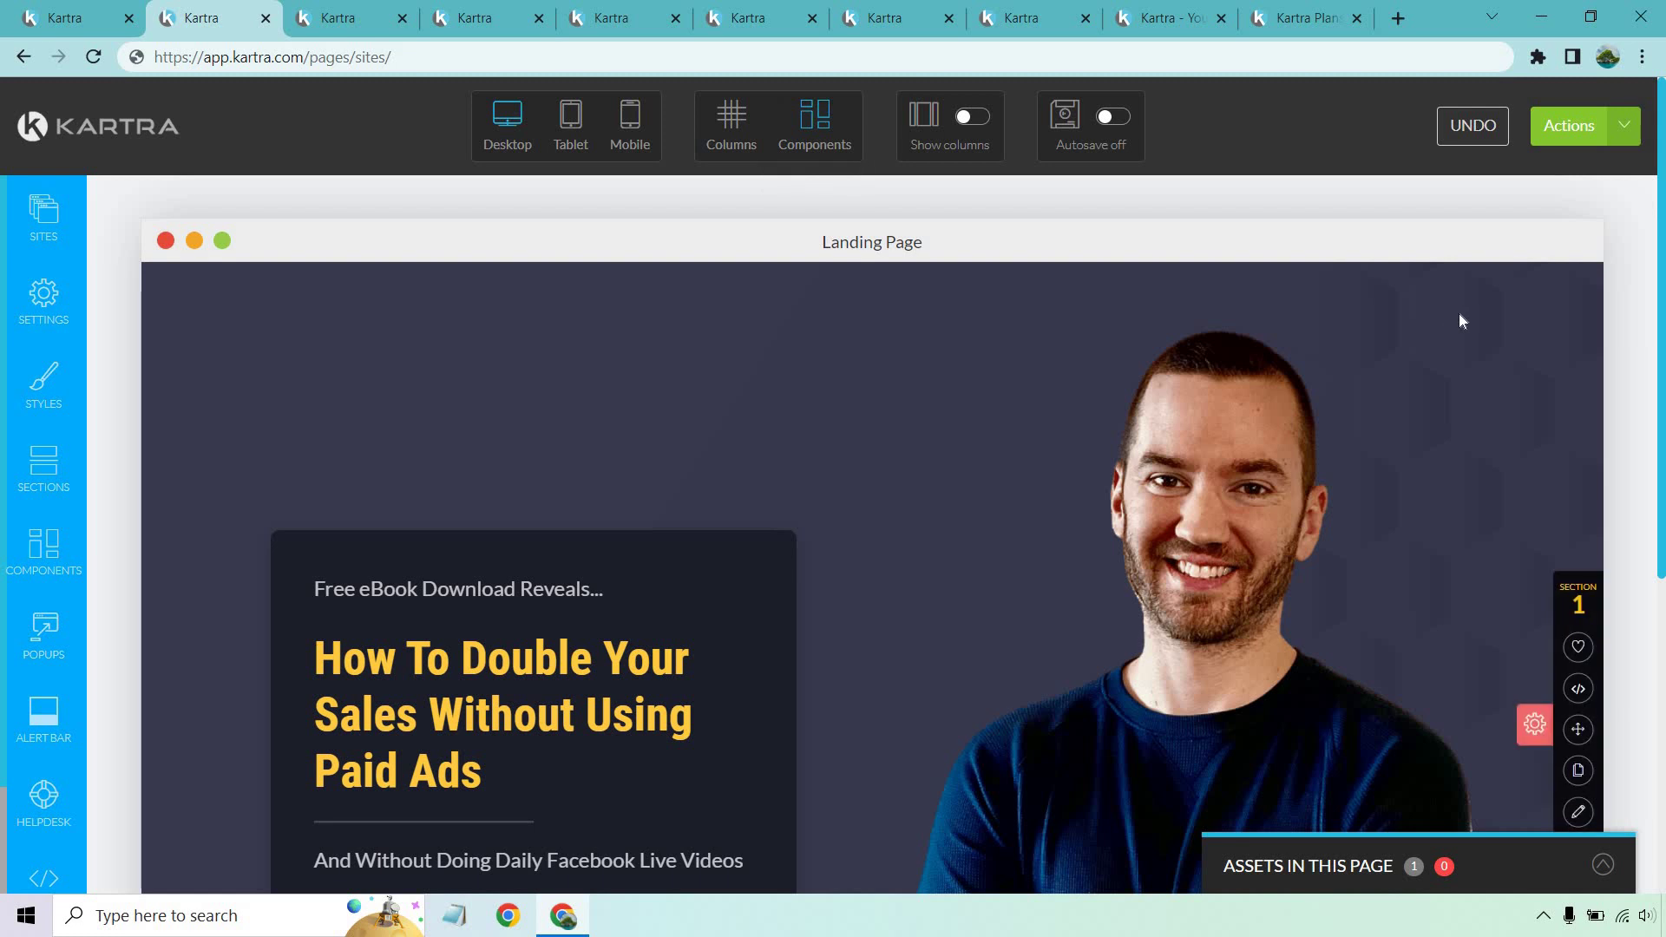
scroll(1340, 361, down, 1)
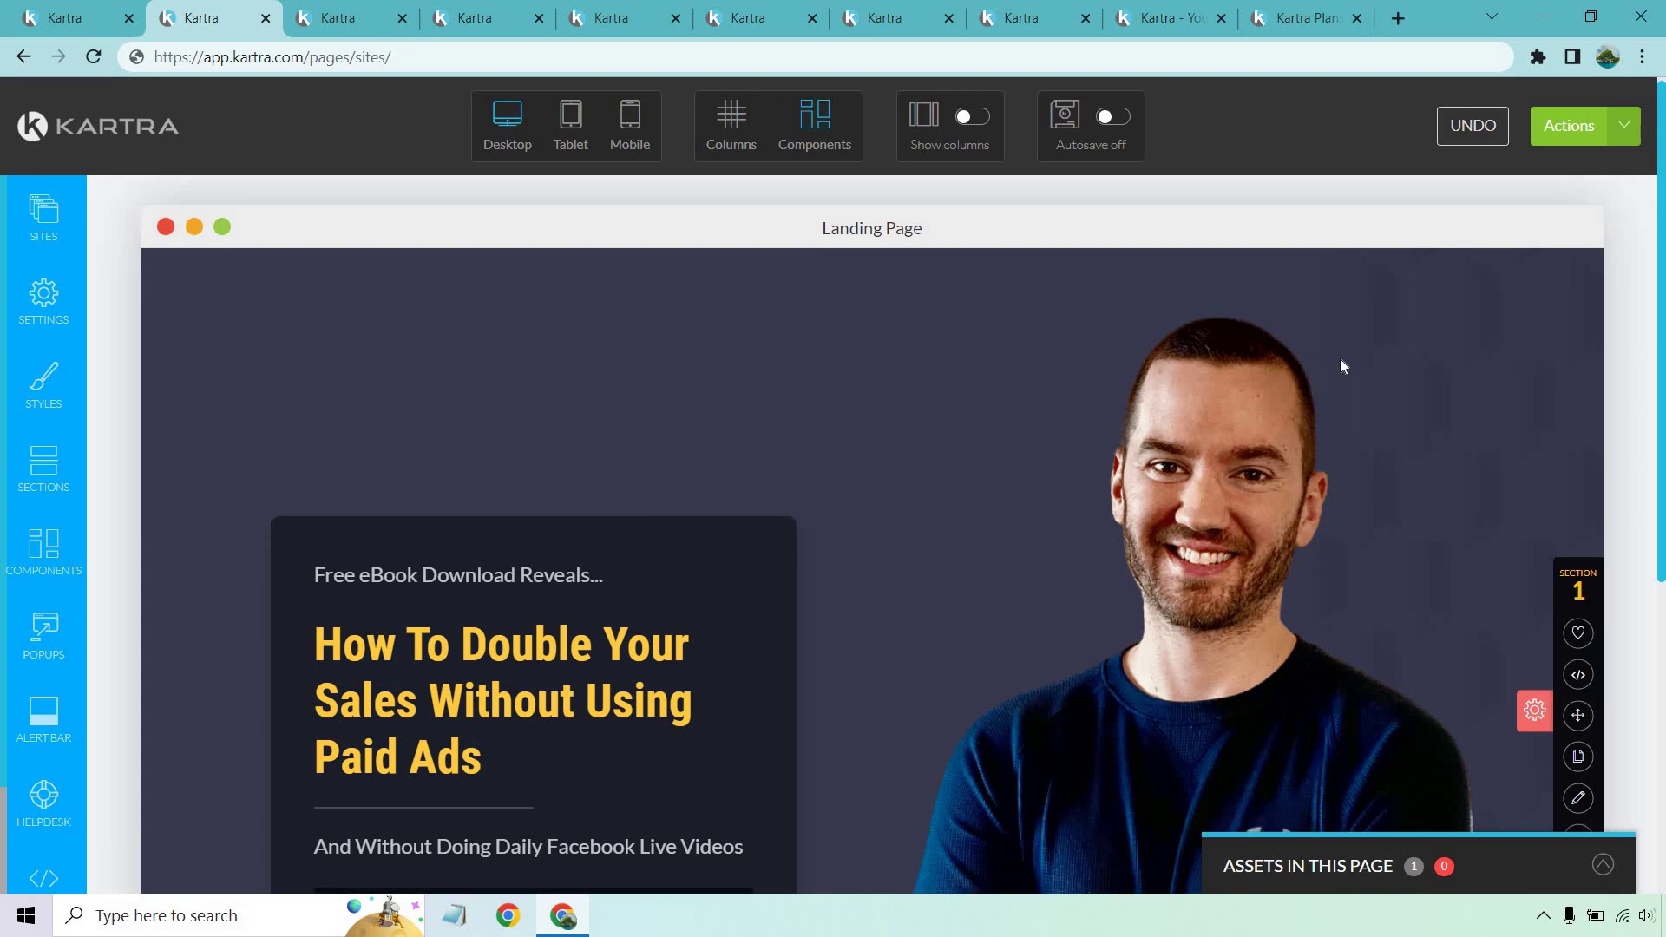
mouse_move(517, 550)
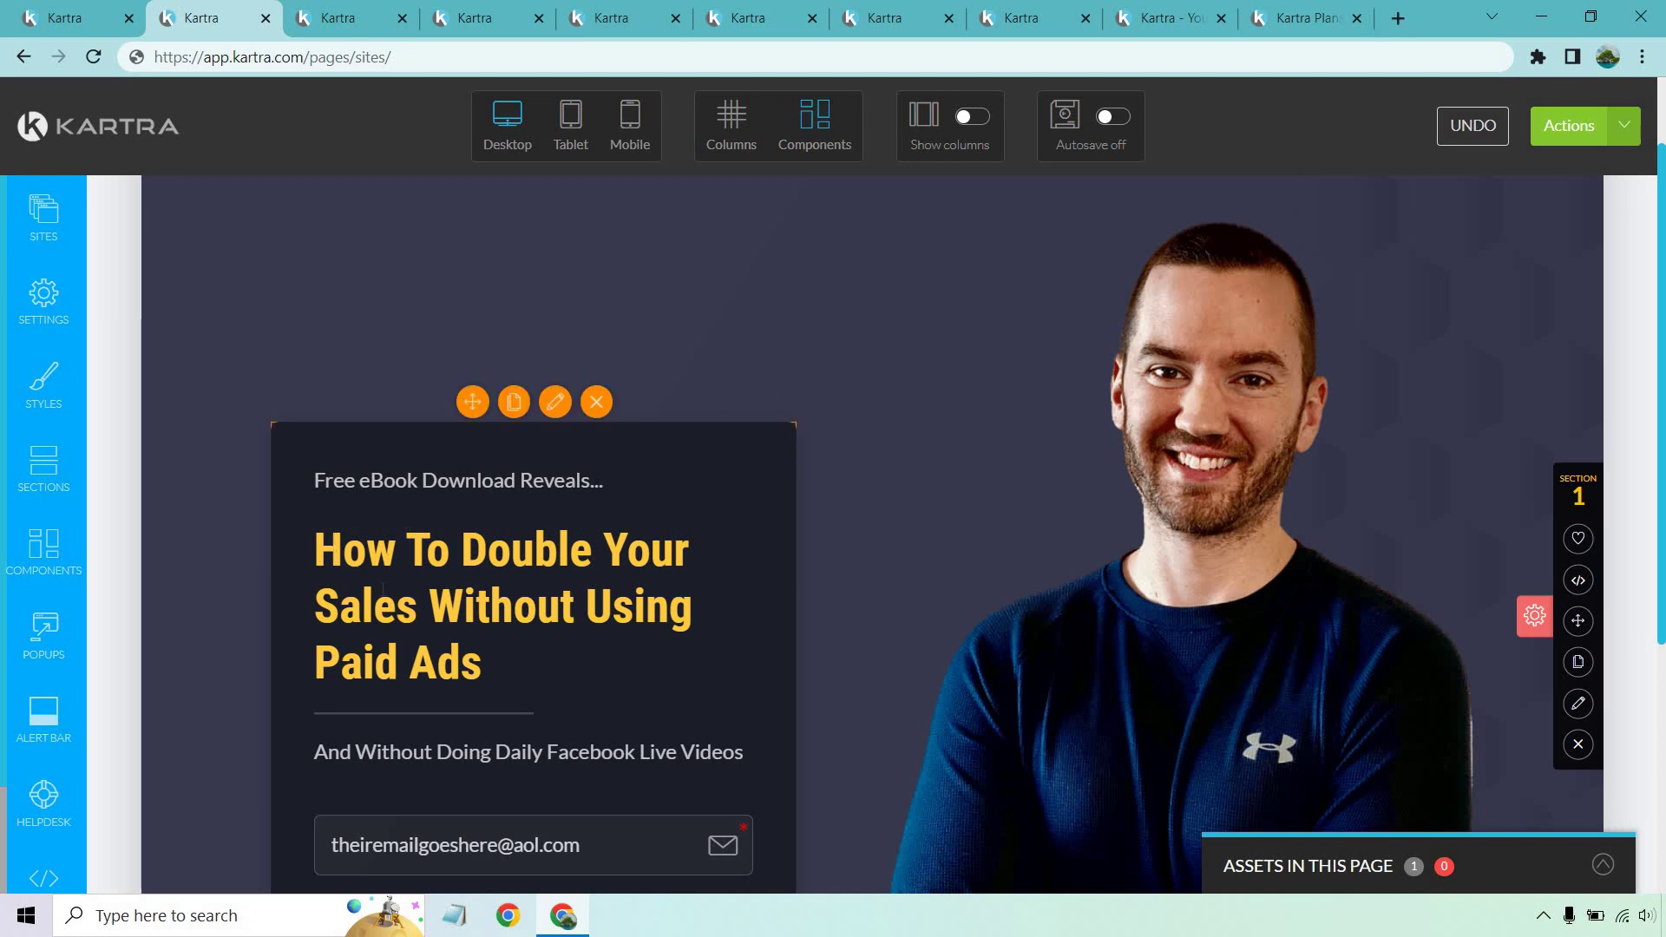
mouse_move(456, 507)
drag(458, 508, 400, 557)
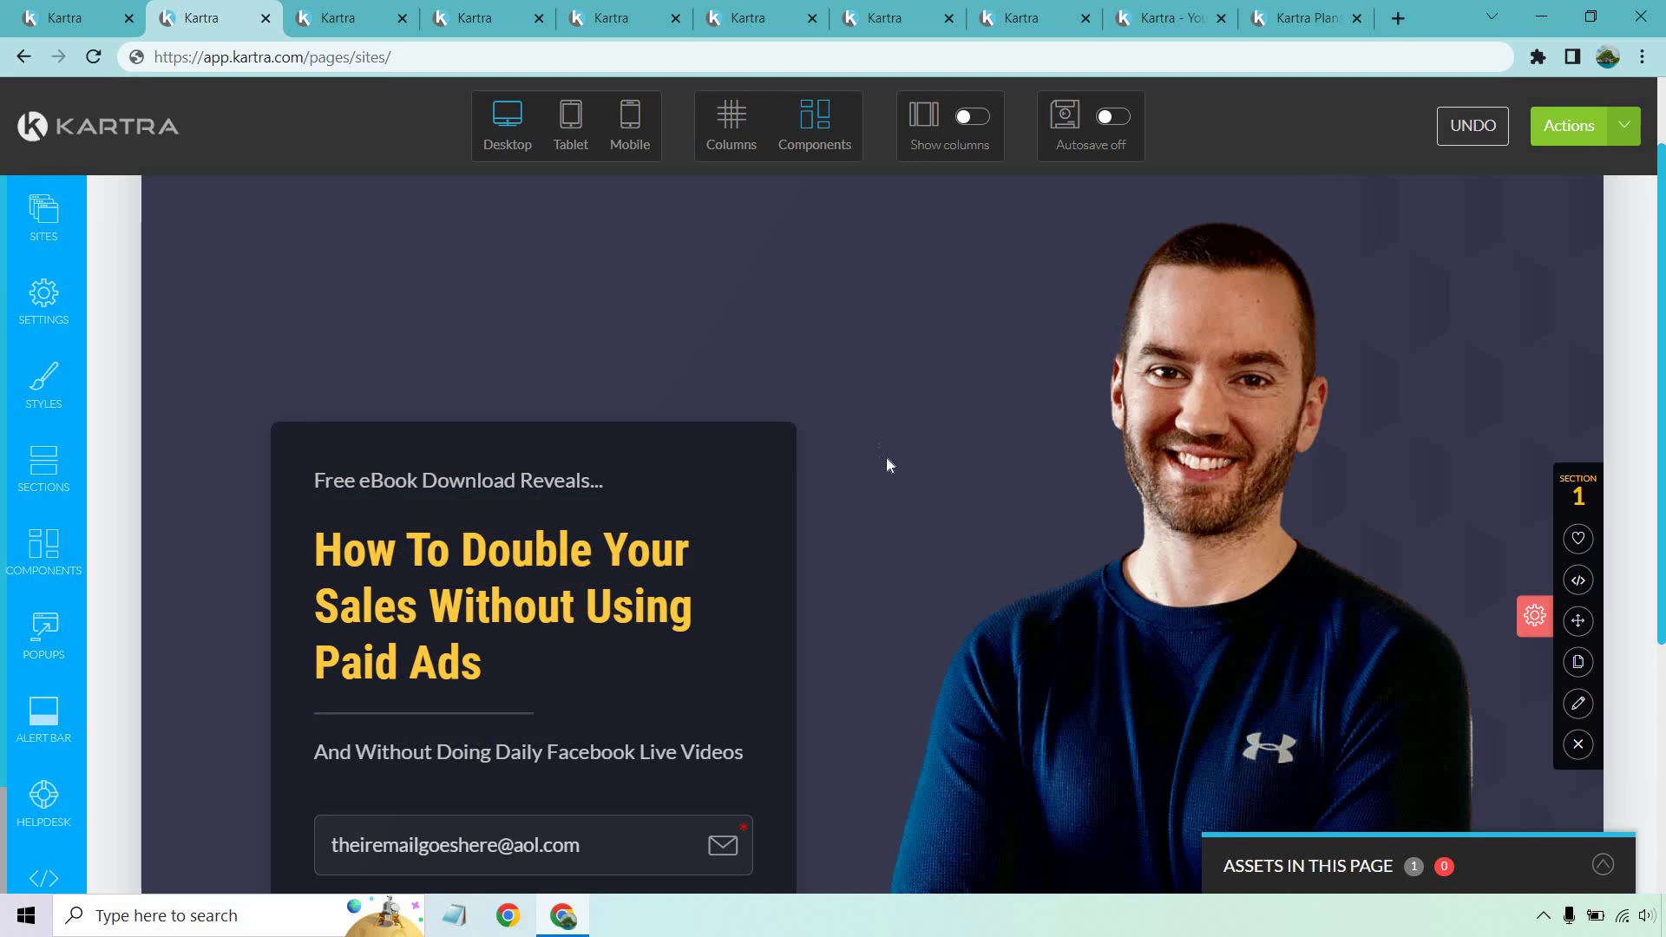
Step: Select all of the 'Free eBook Download Reveals...' text line, then deselect it
mouse_move(906, 451)
mouse_move(507, 482)
click(581, 473)
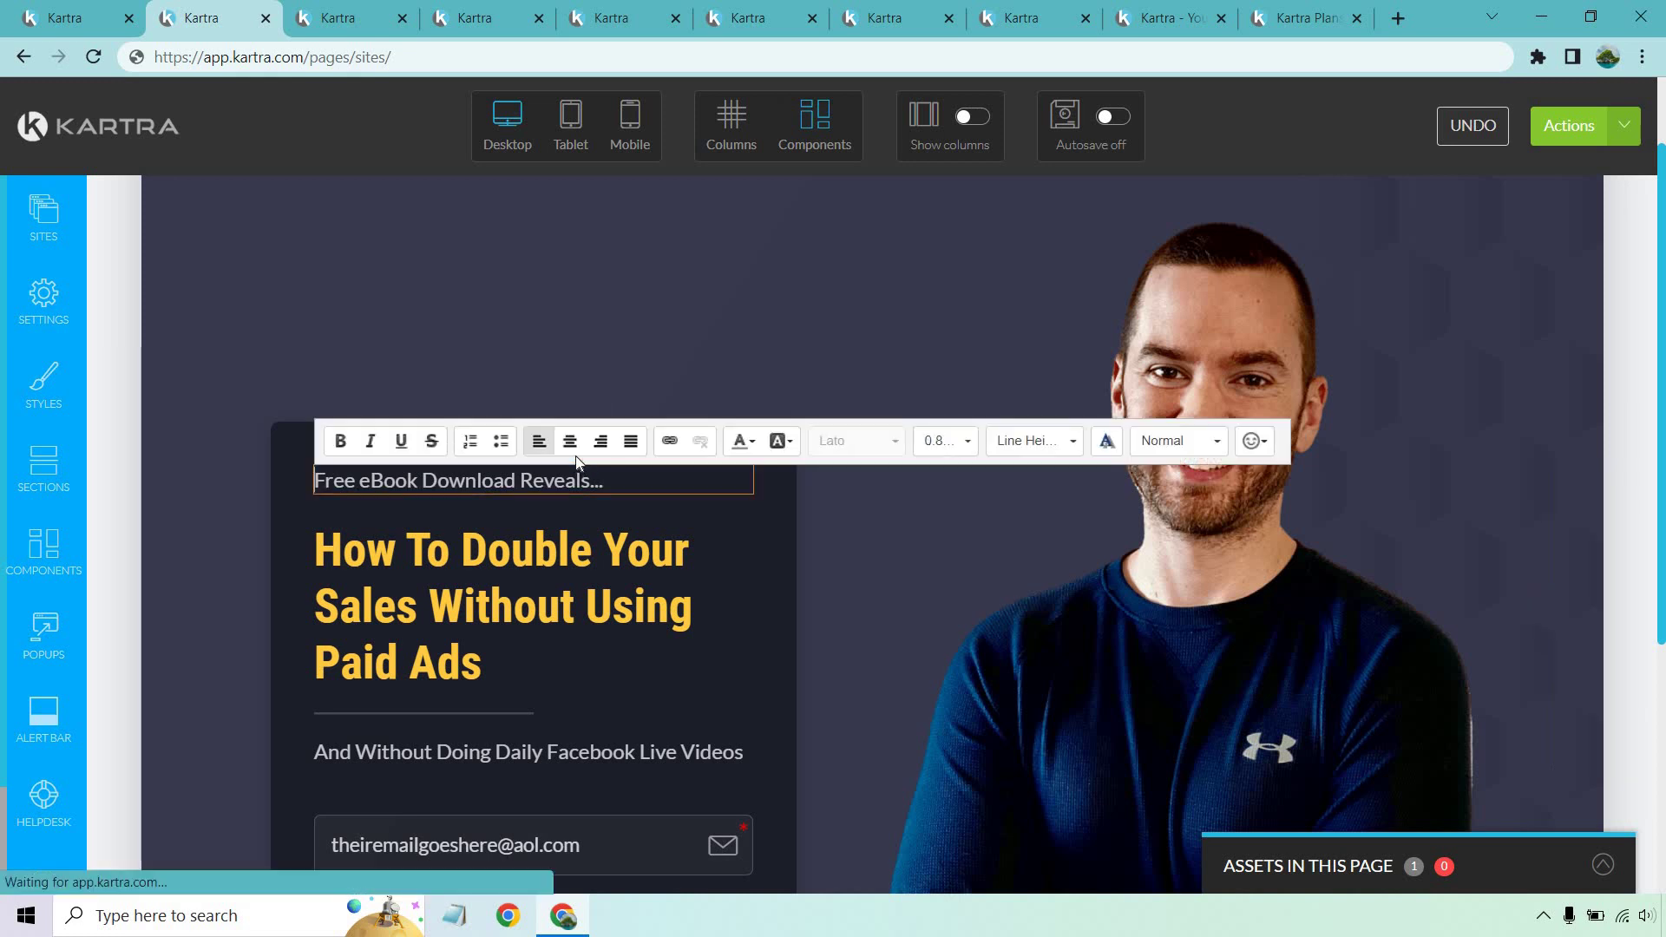
key(ctrl+a)
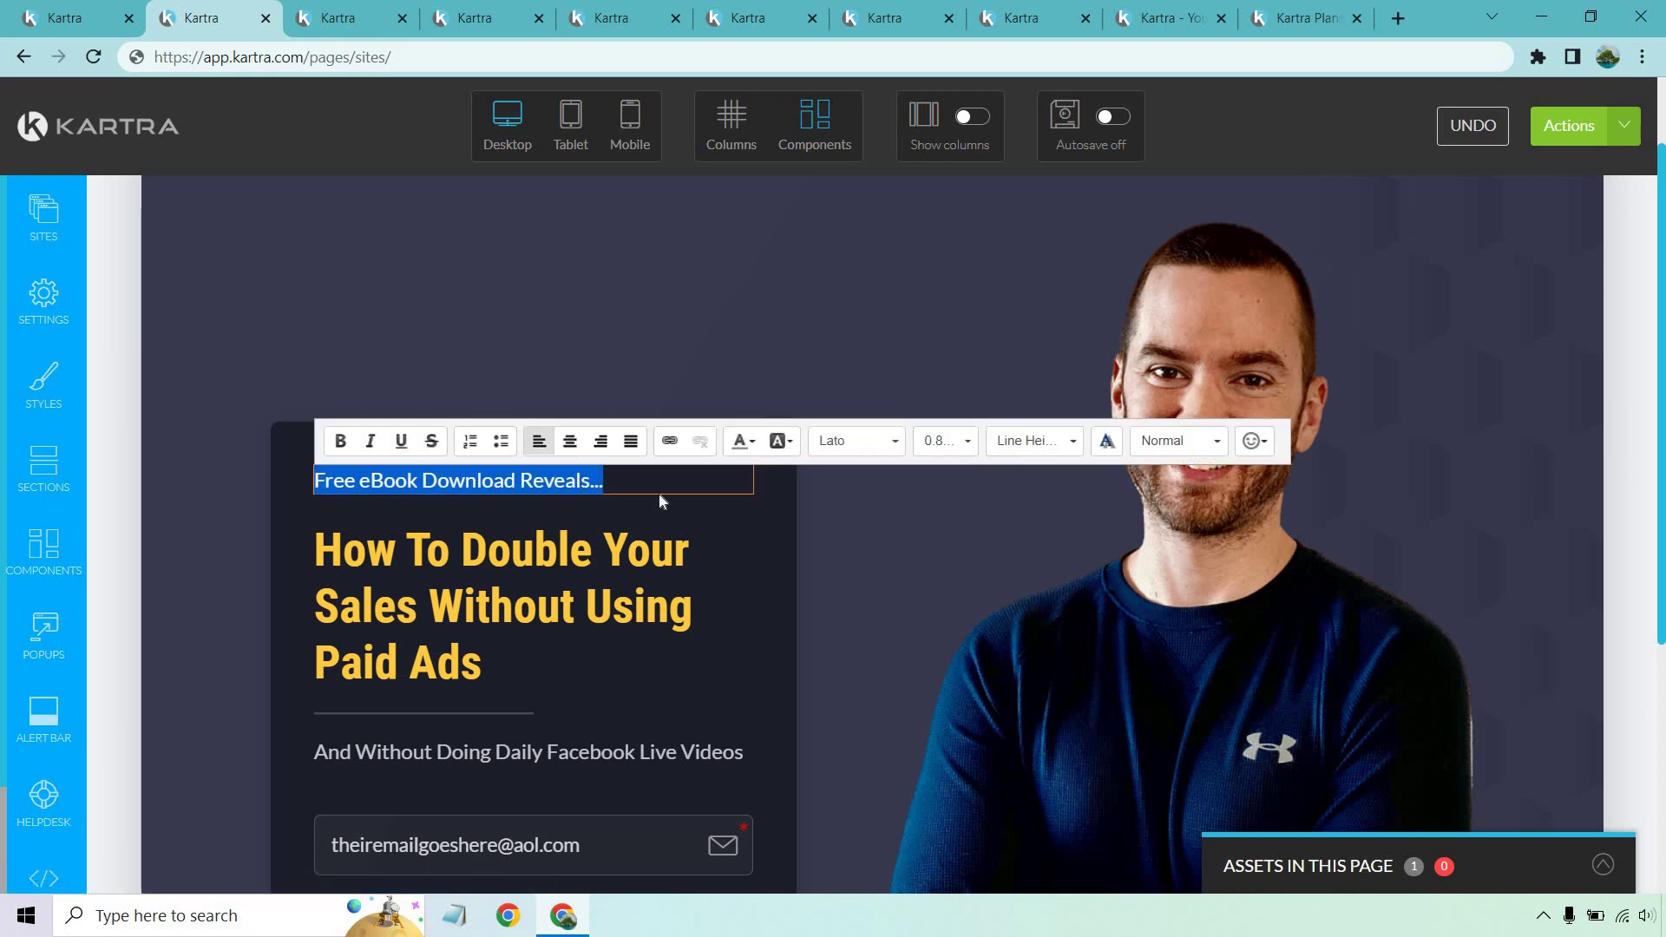
click(919, 543)
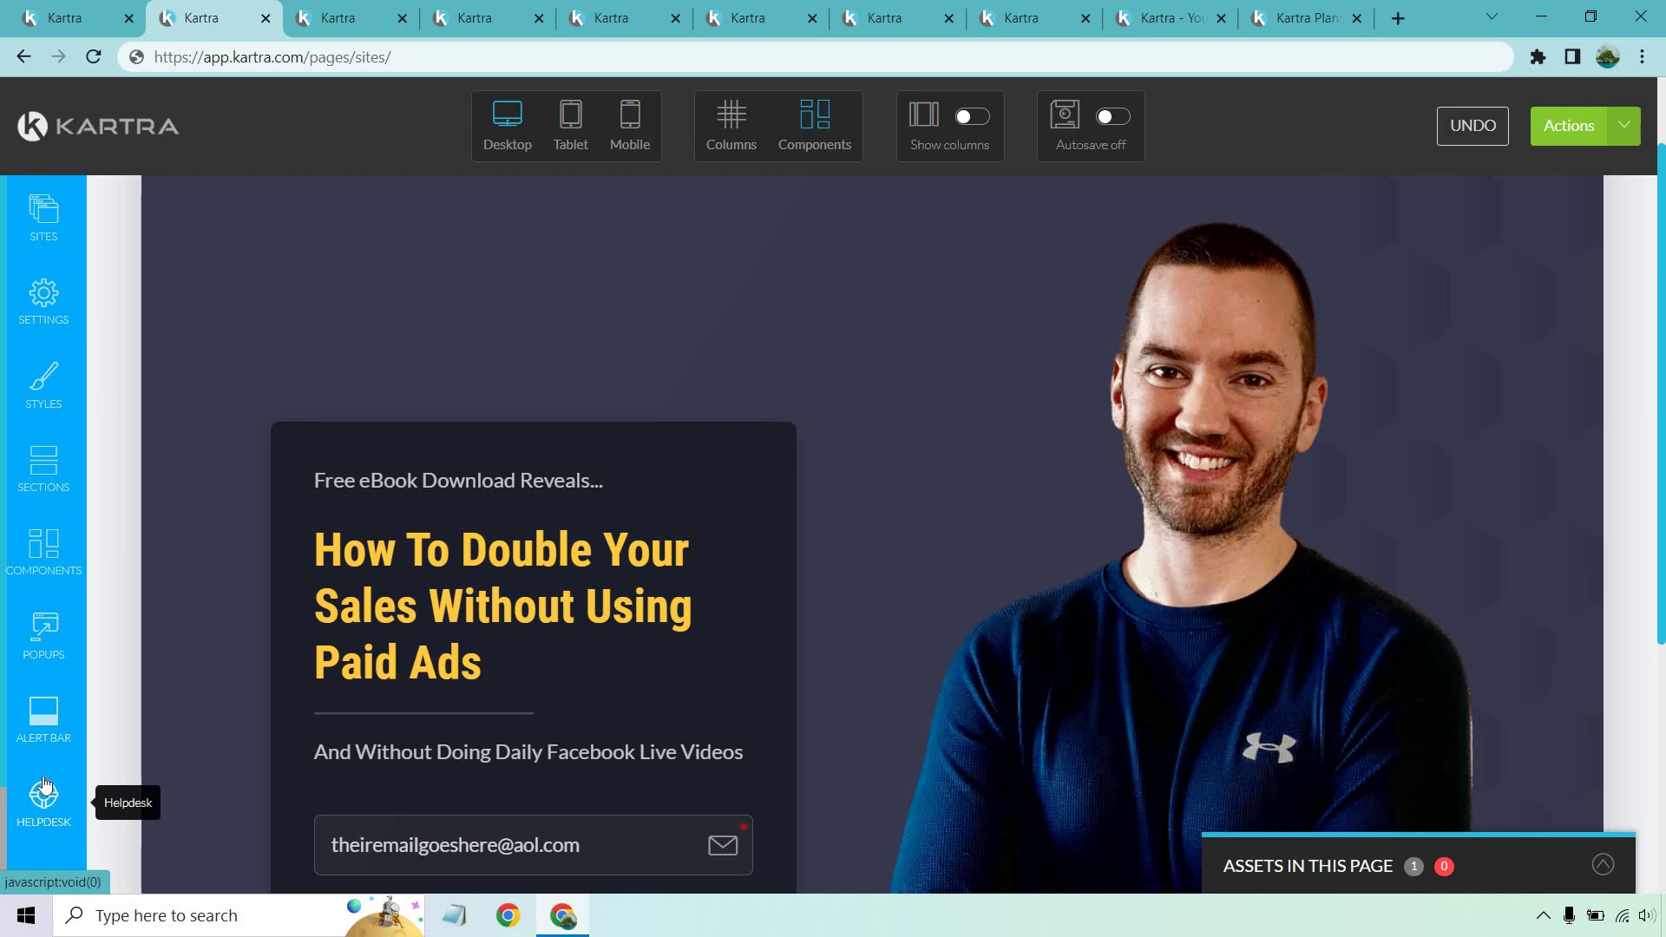
Step: Scroll through the Block Templates list of section templates, then close it
click(36, 455)
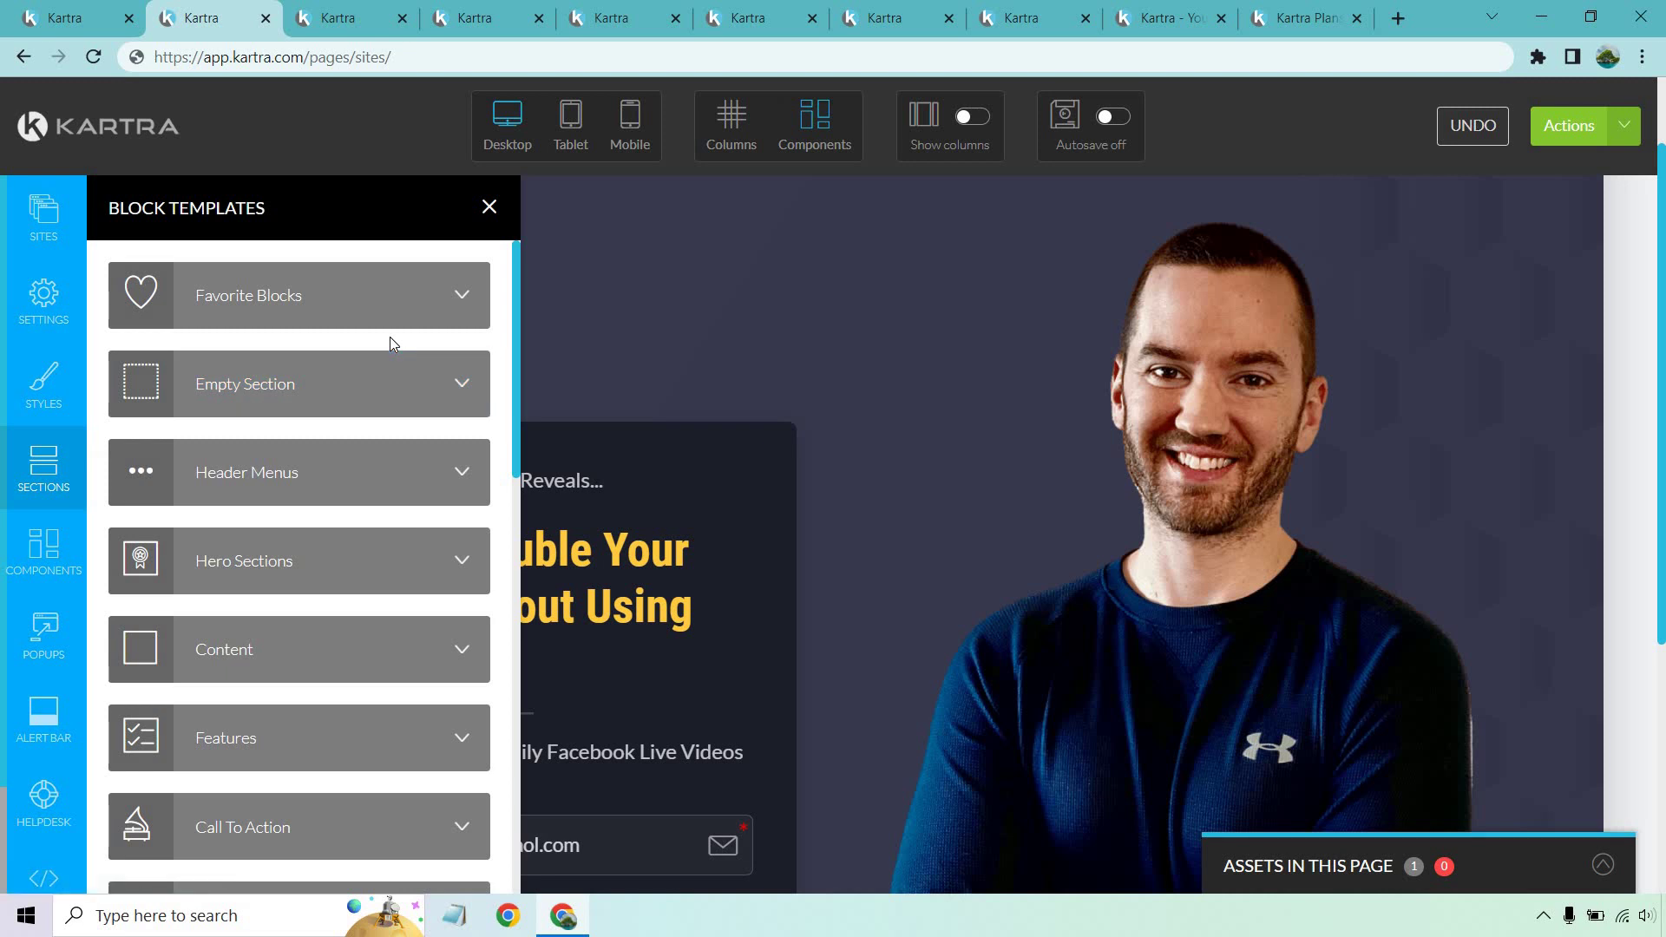
scroll(373, 340, down, 2)
scroll(344, 362, down, 1)
scroll(330, 408, down, 3)
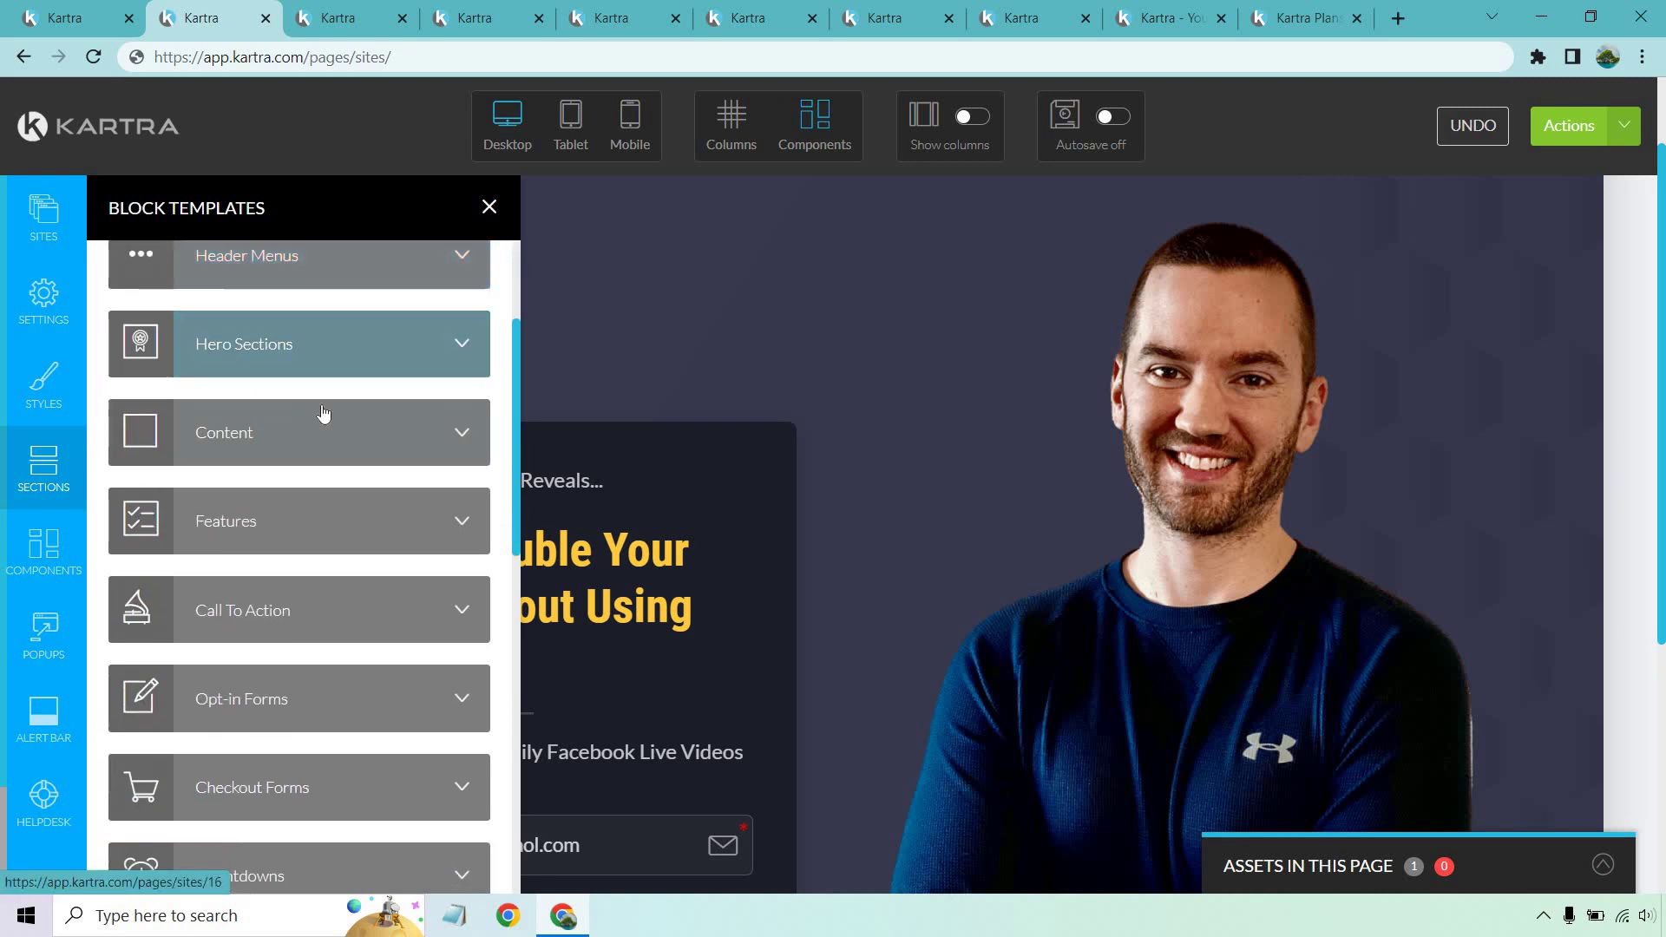
scroll(324, 414, down, 2)
scroll(328, 410, down, 2)
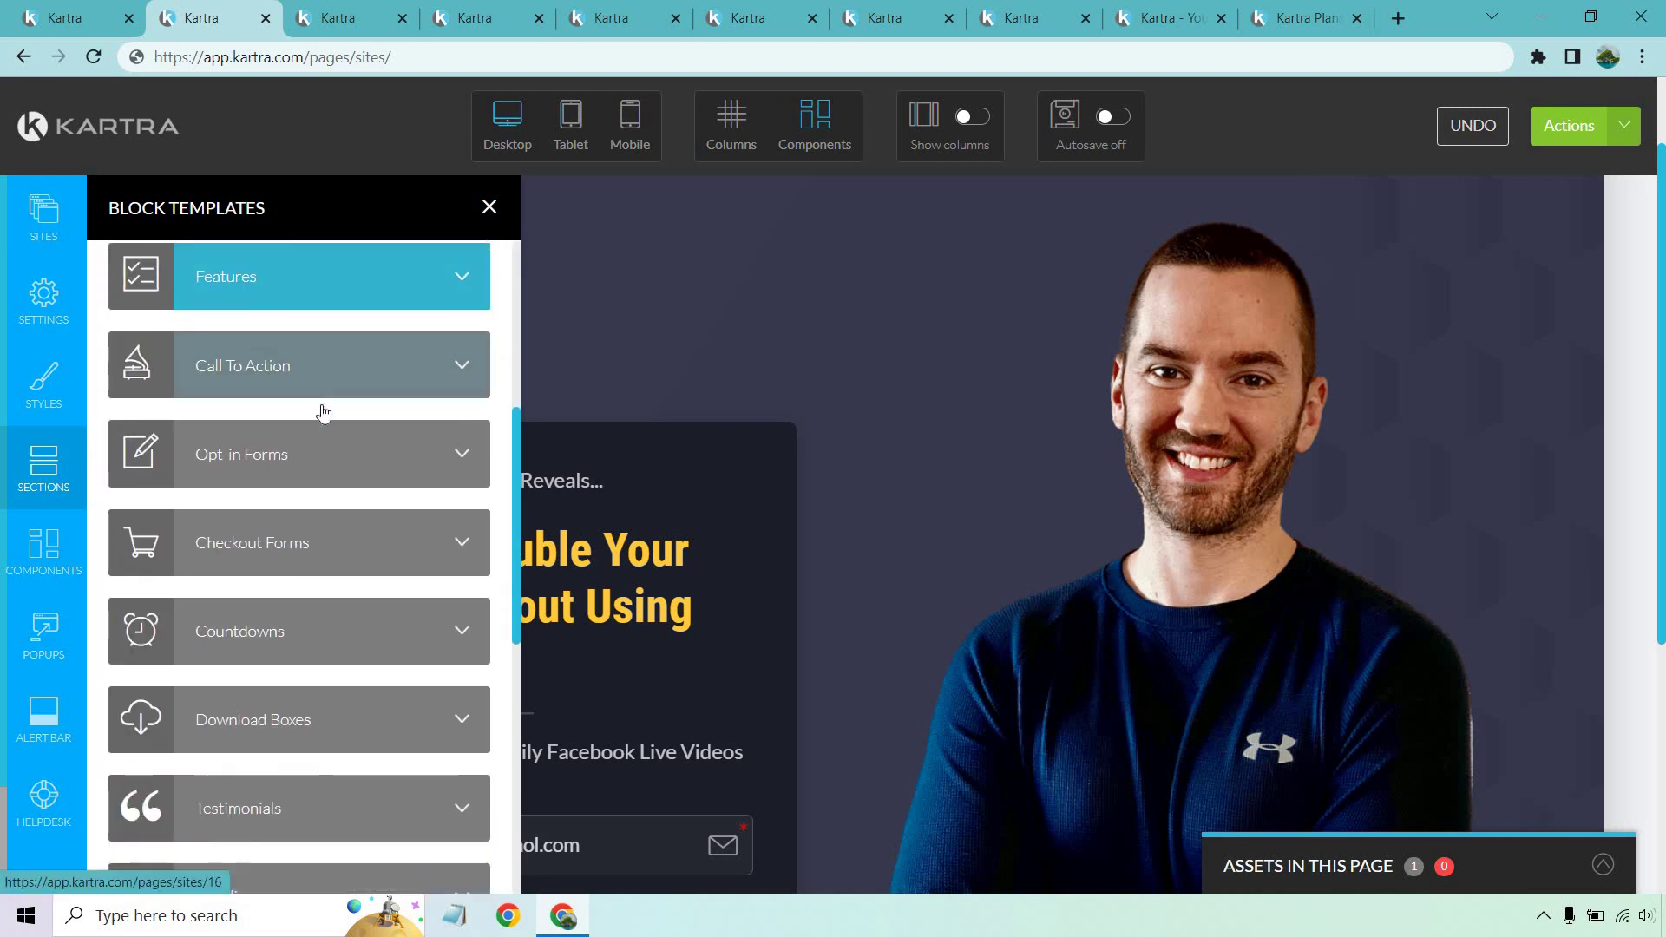
scroll(343, 393, down, 1)
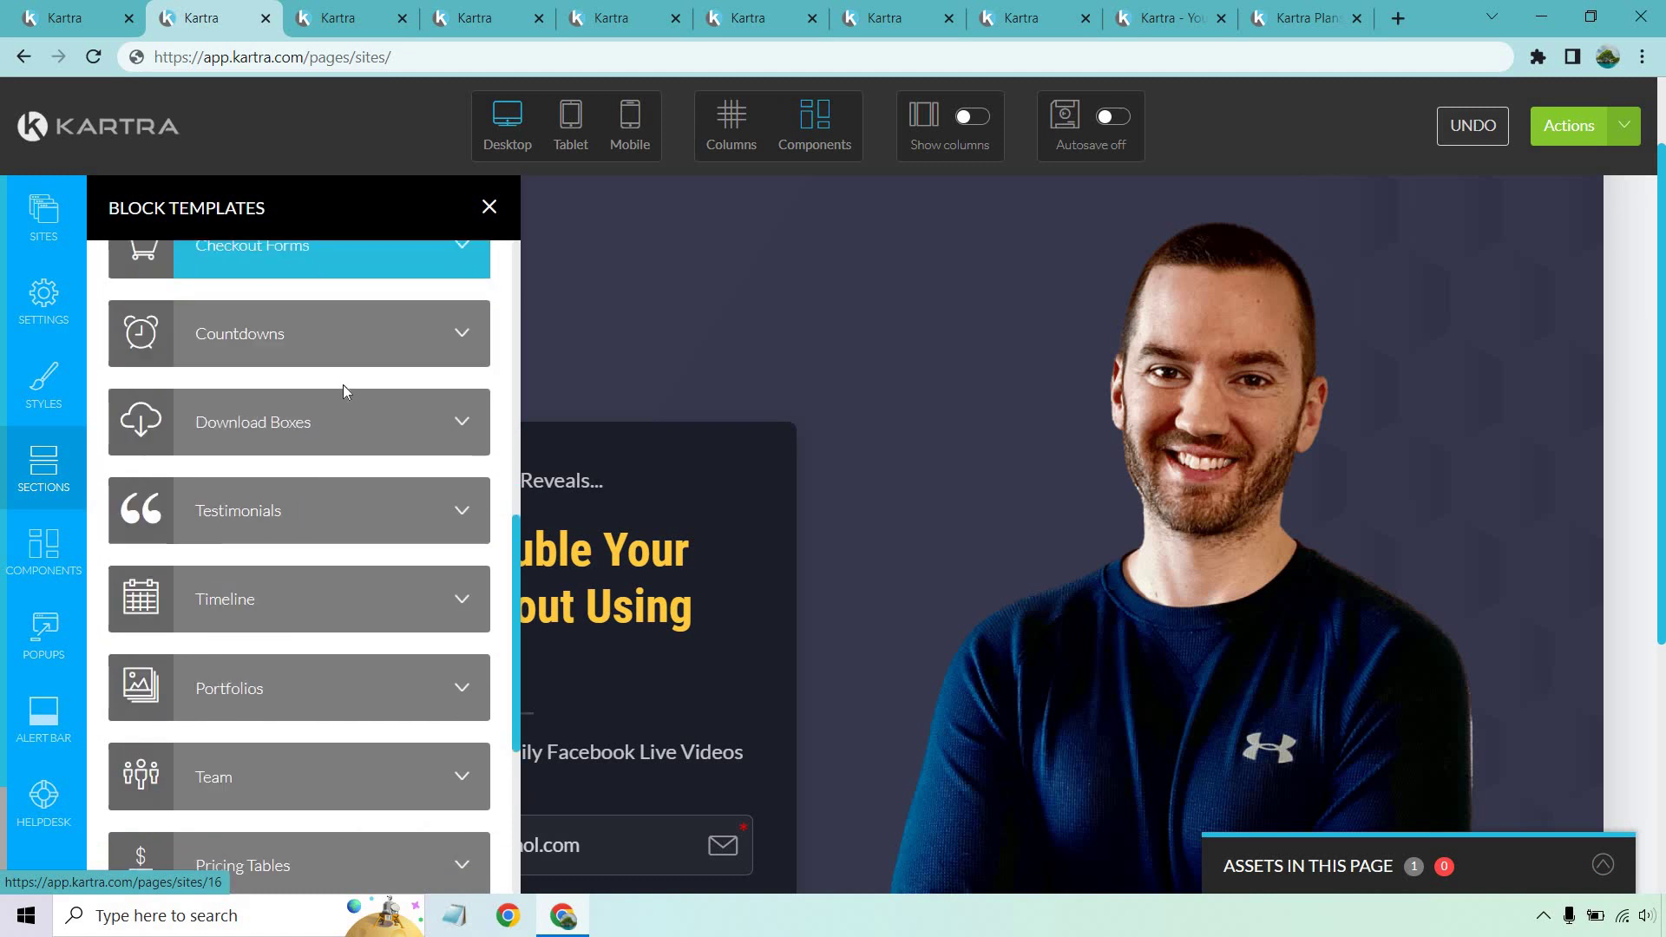
scroll(345, 393, down, 1)
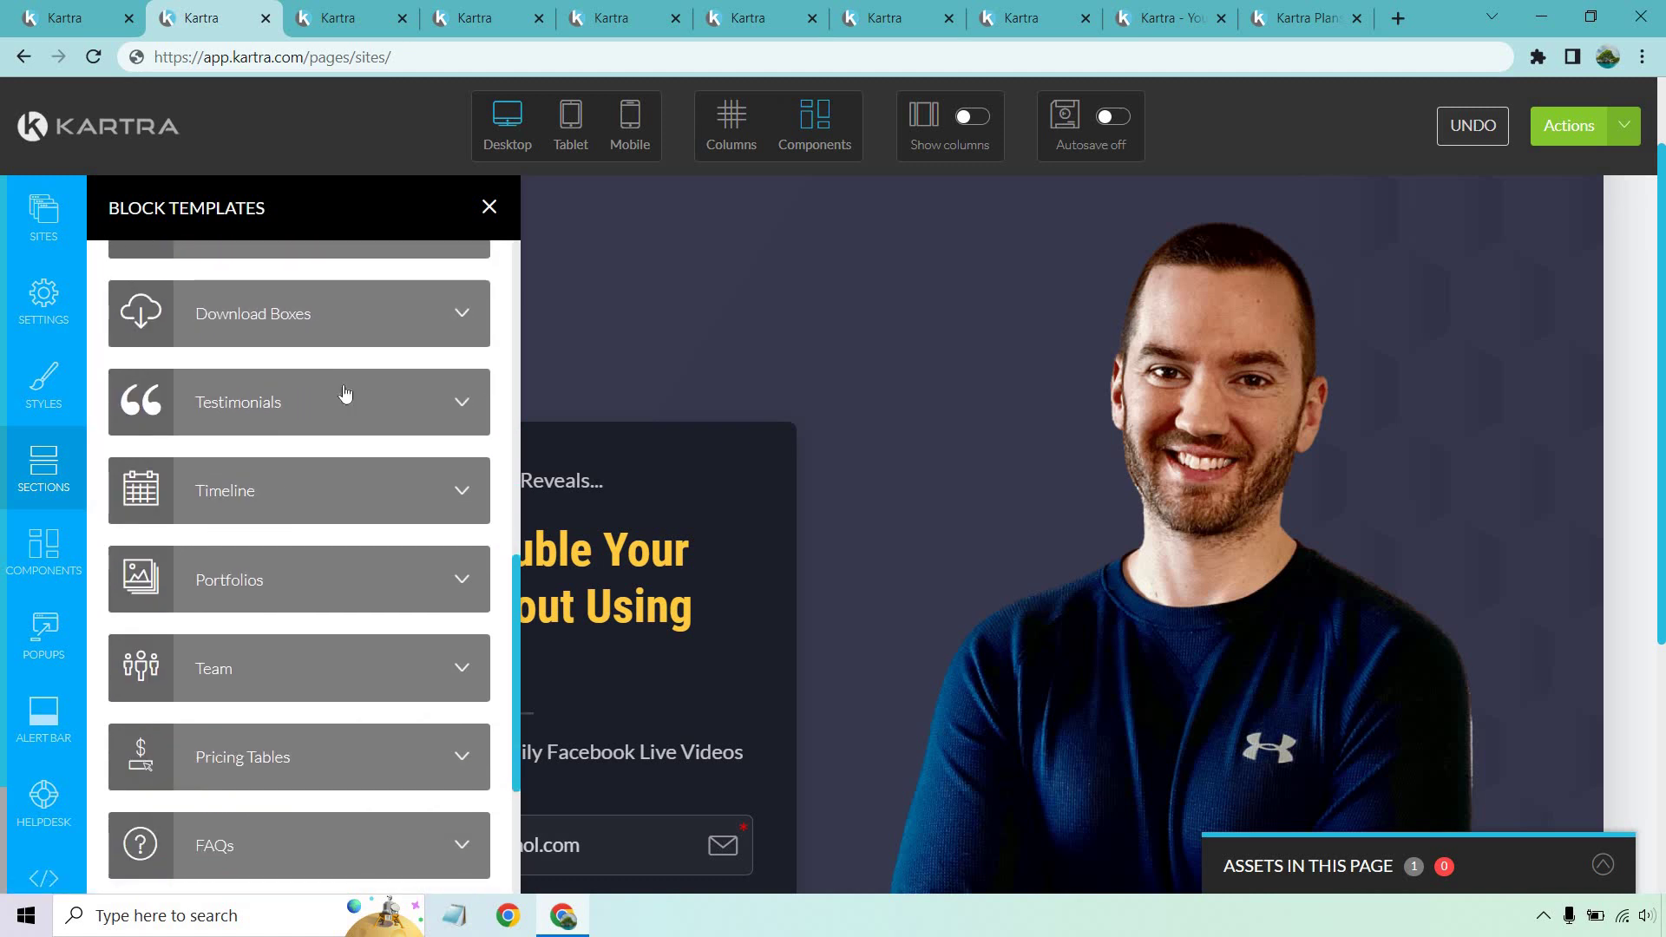
scroll(342, 386, down, 1)
scroll(343, 395, down, 1)
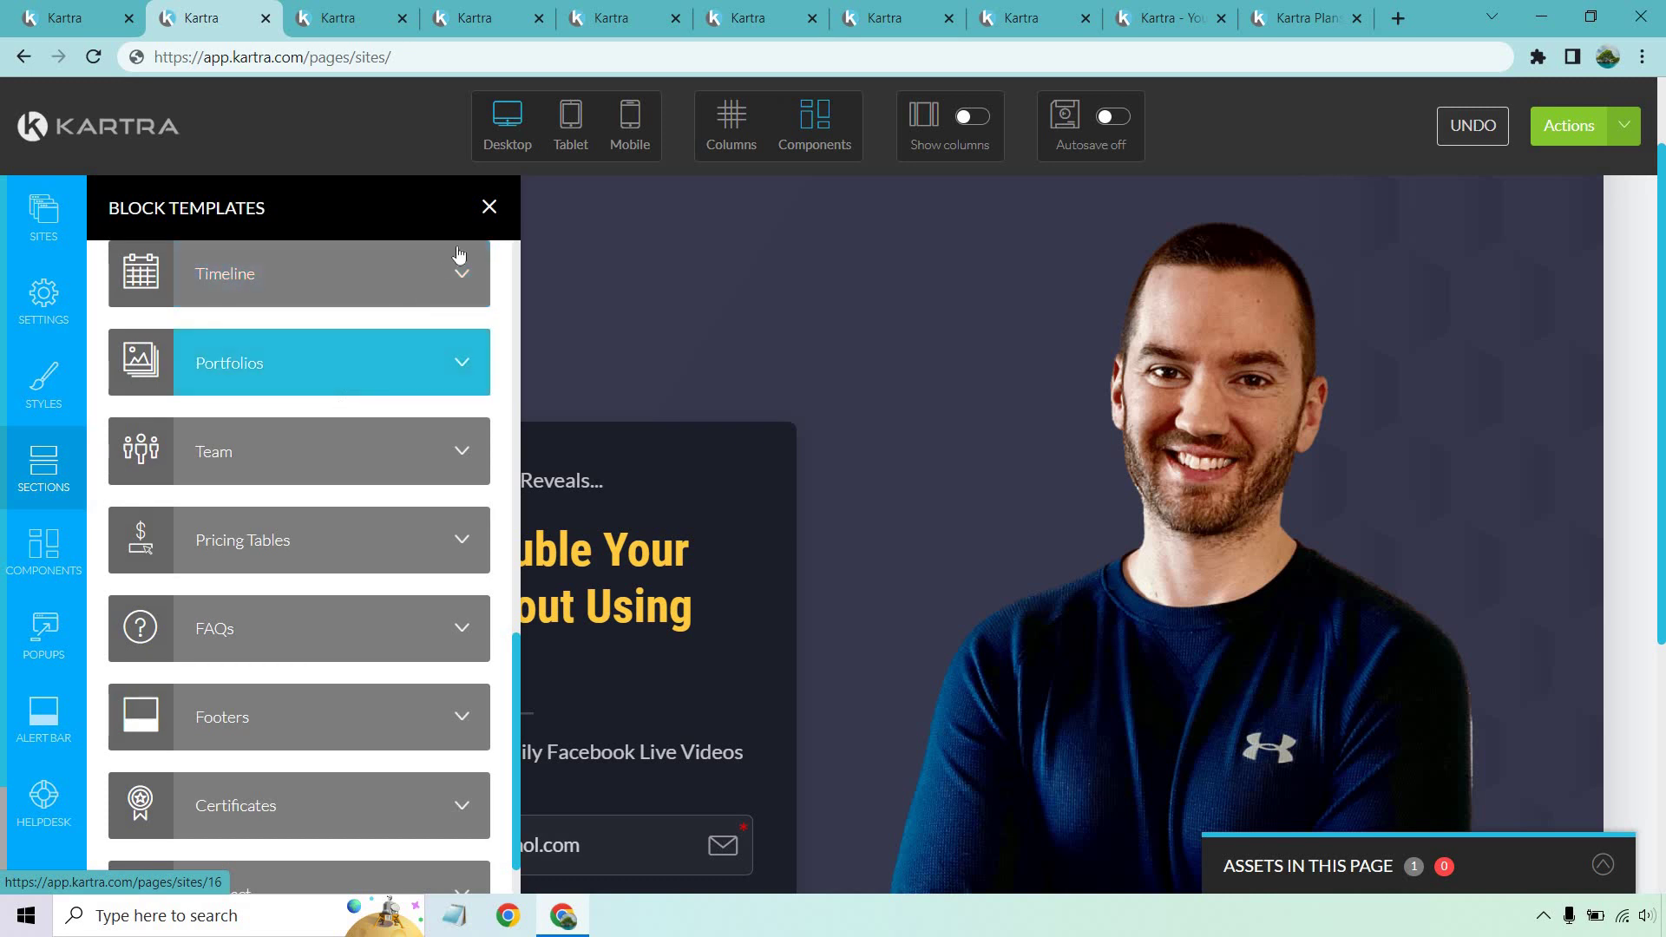
click(490, 207)
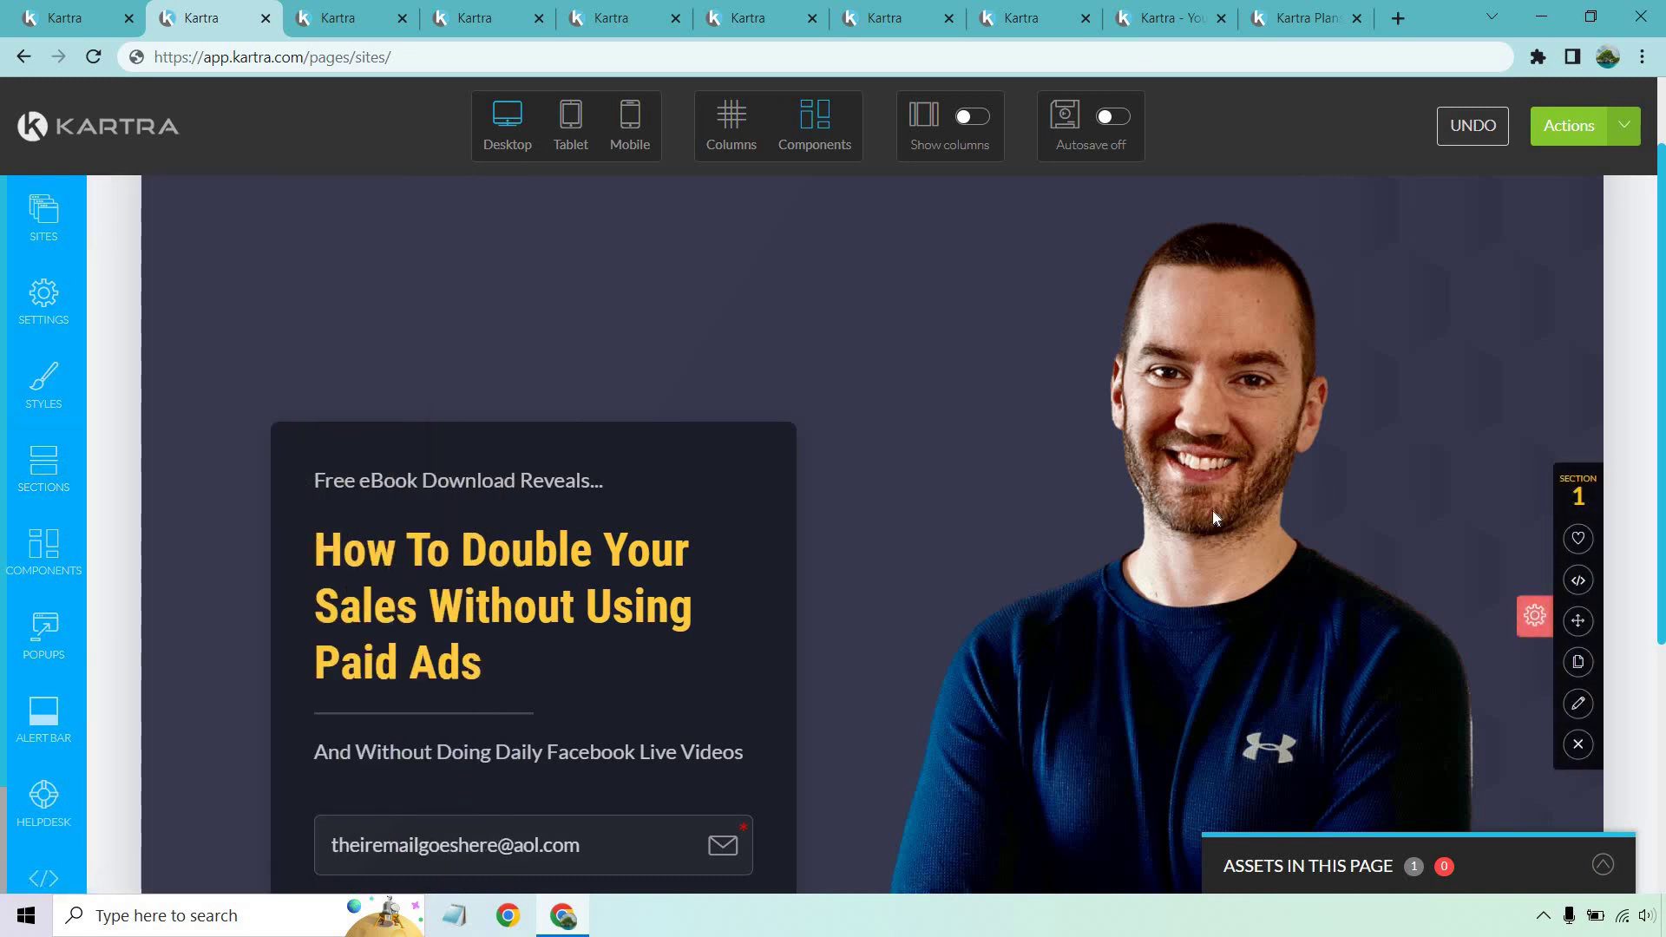
Step: Close the man's photo style settings unchanged and scroll down to the opt-in form
mouse_move(1211, 510)
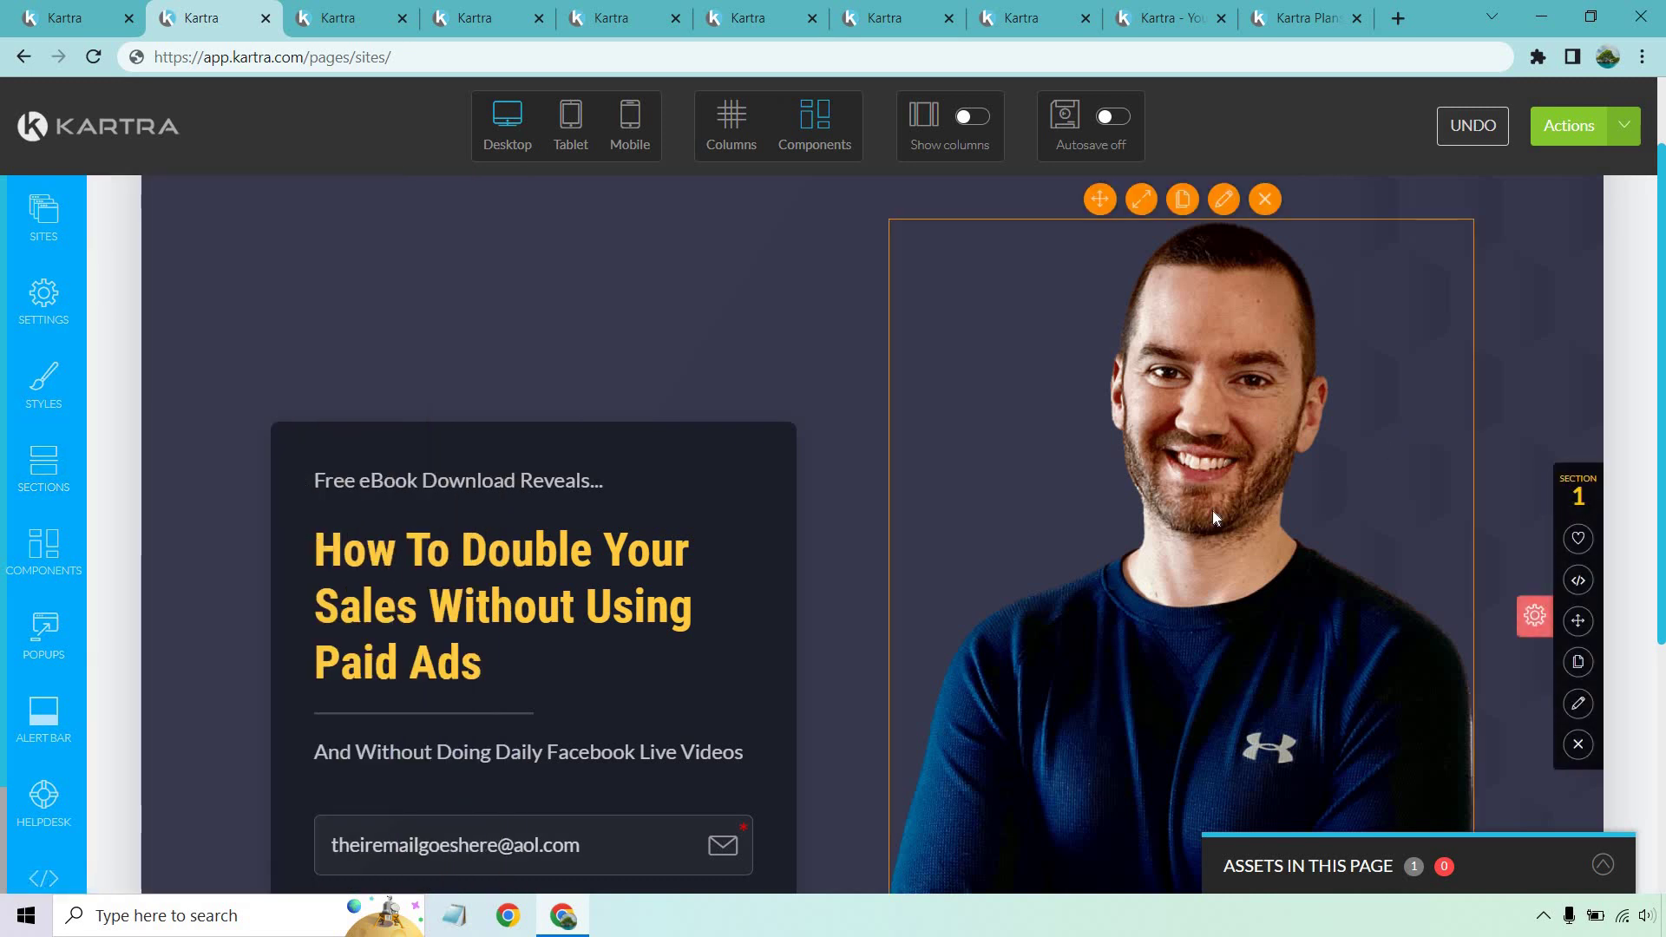
click(1221, 206)
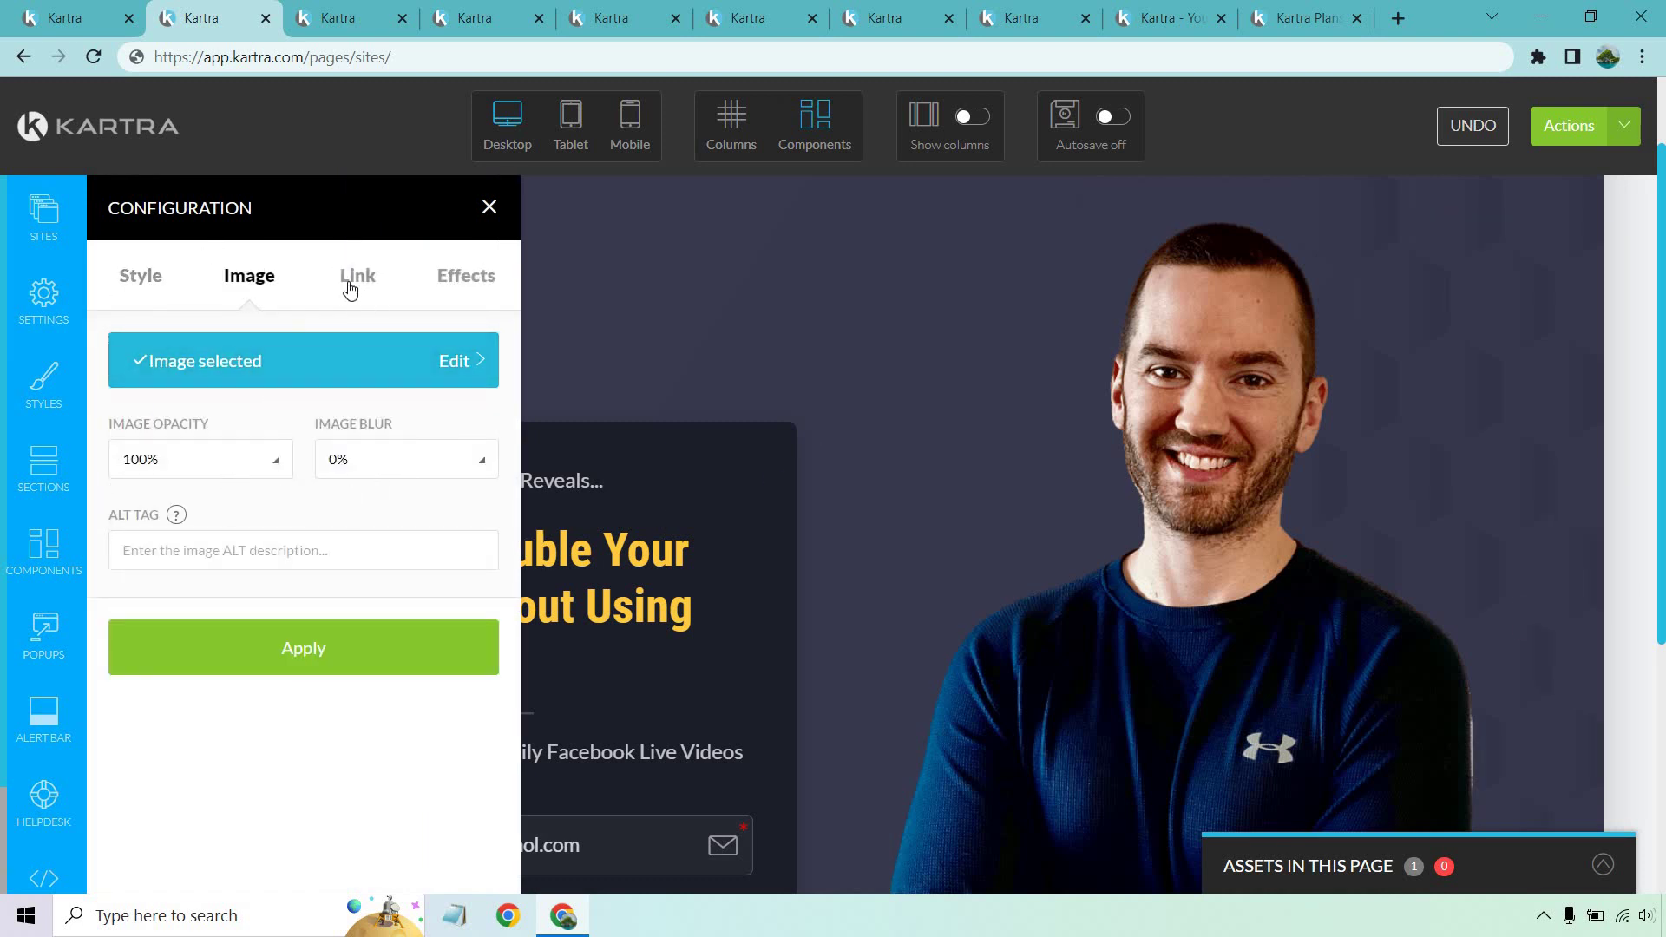
click(488, 208)
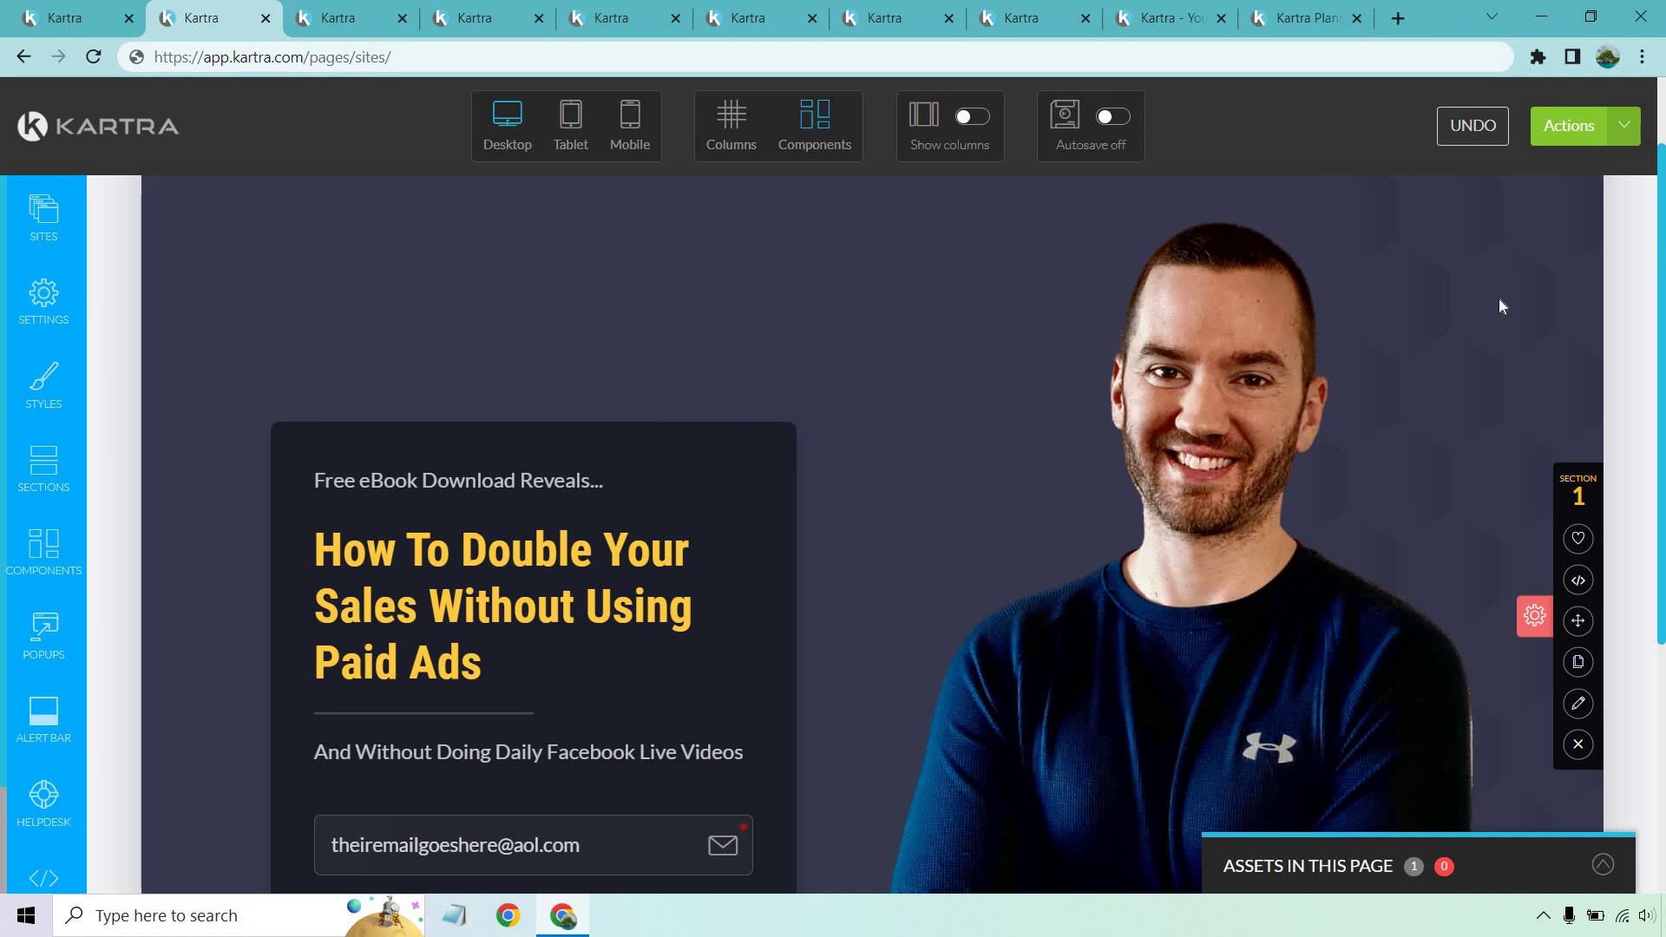
scroll(1498, 298, down, 3)
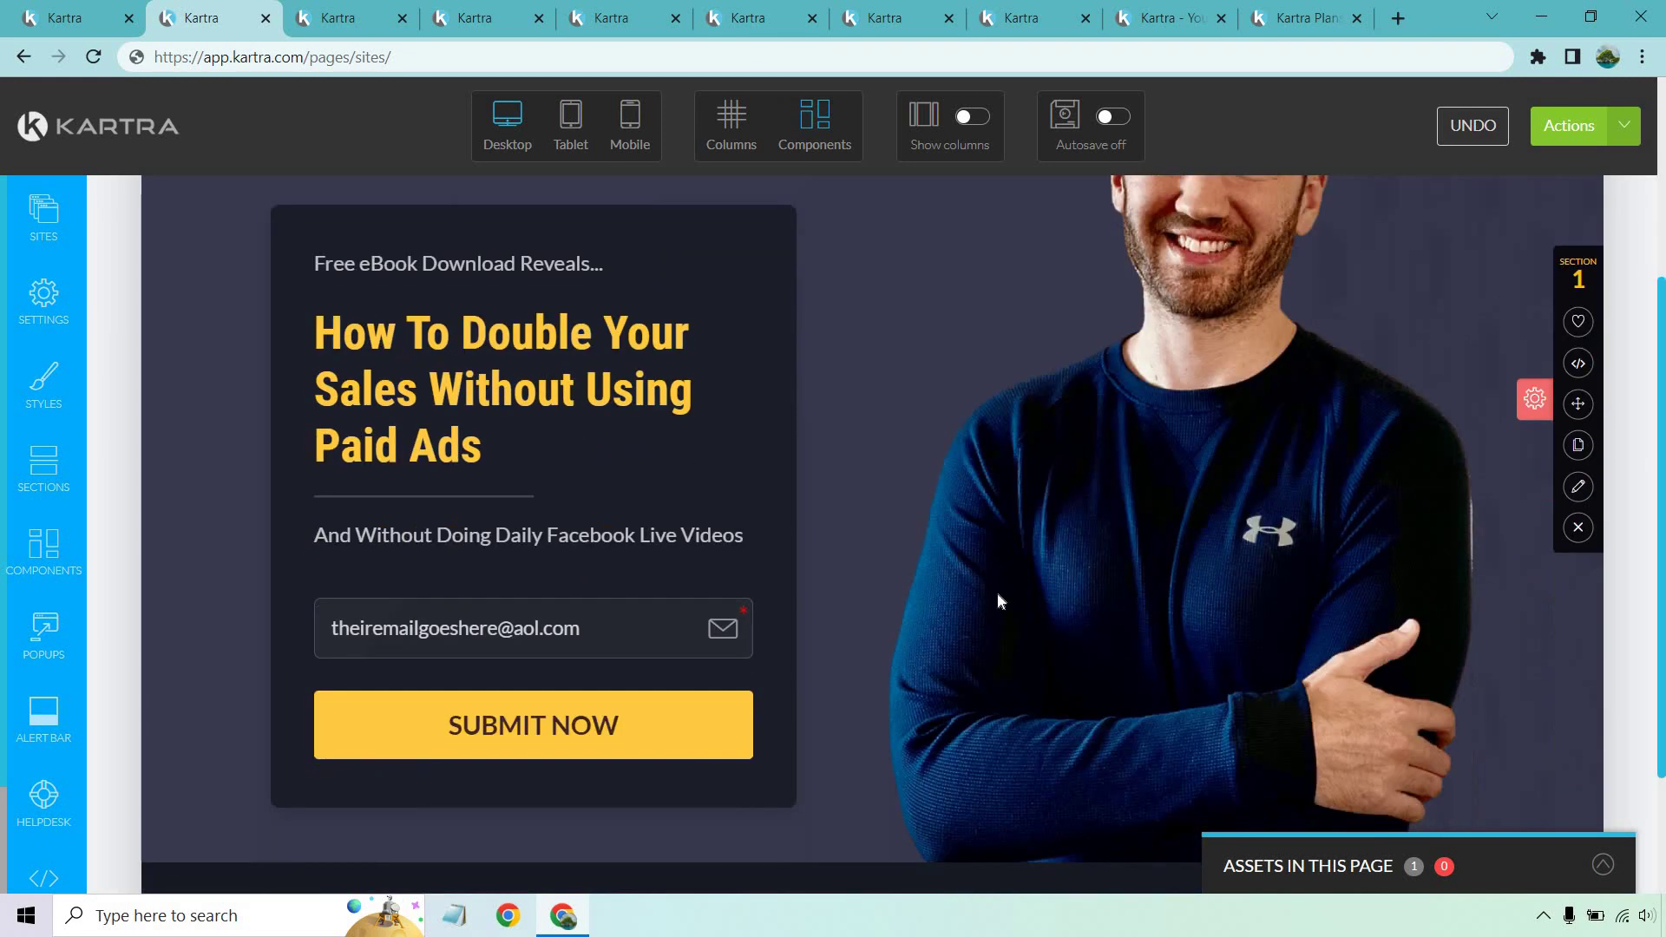
Step: Edit the opt-in form, keeping the Email field, single opt-in and Thank You Page on success
click(596, 676)
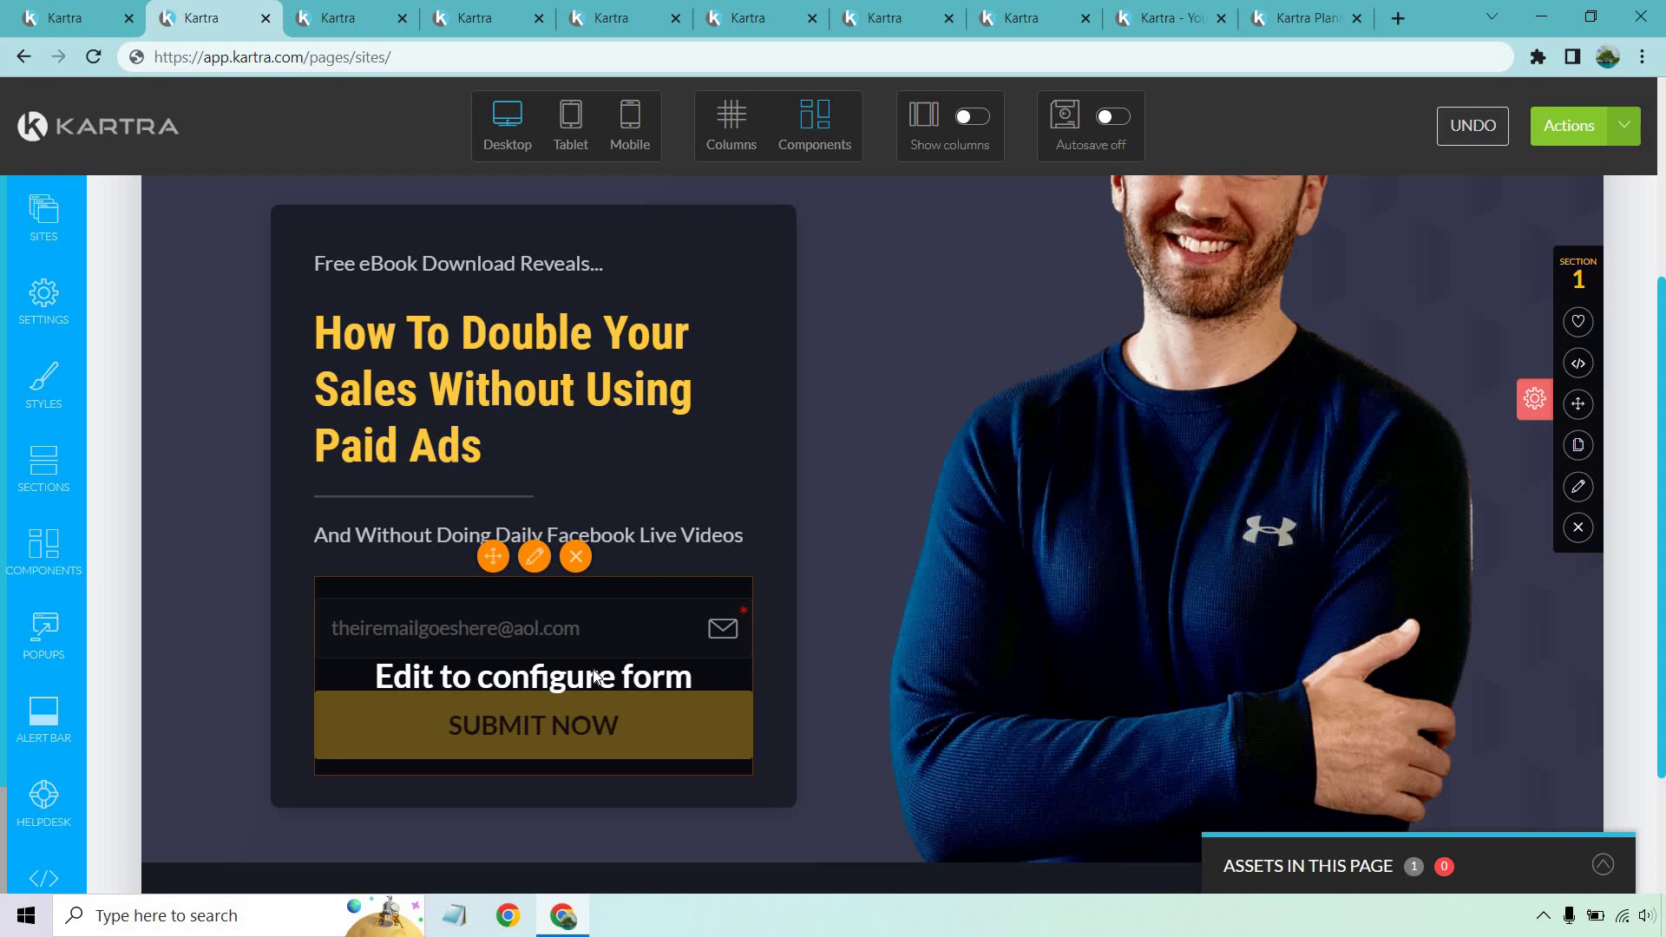
click(534, 556)
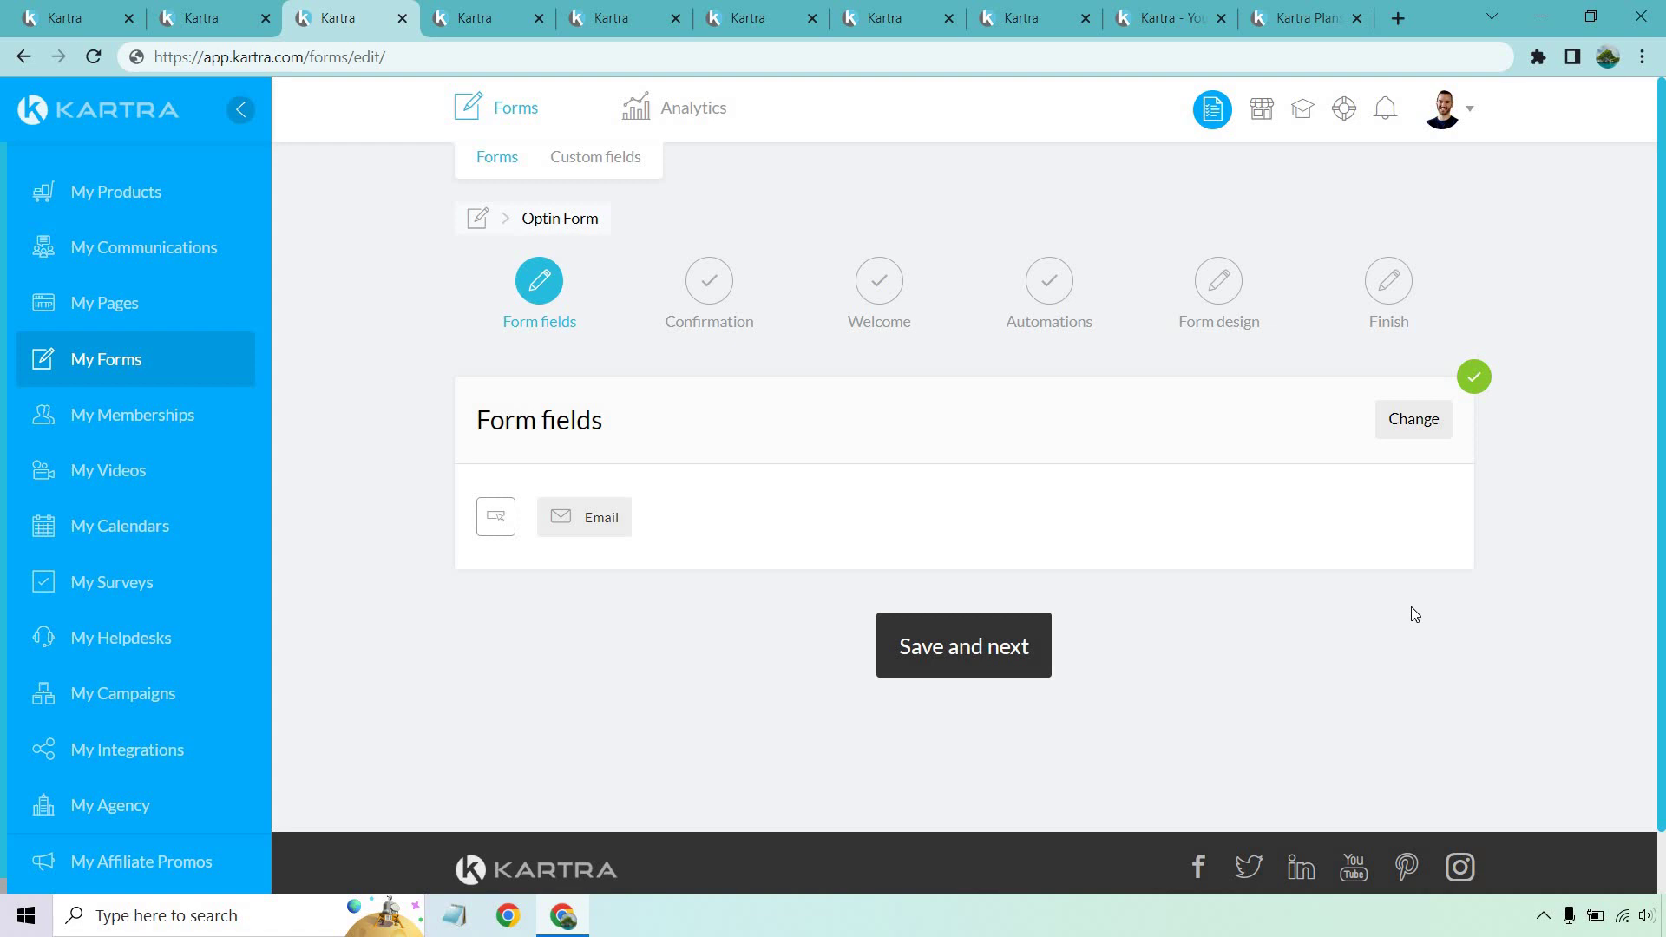
click(977, 666)
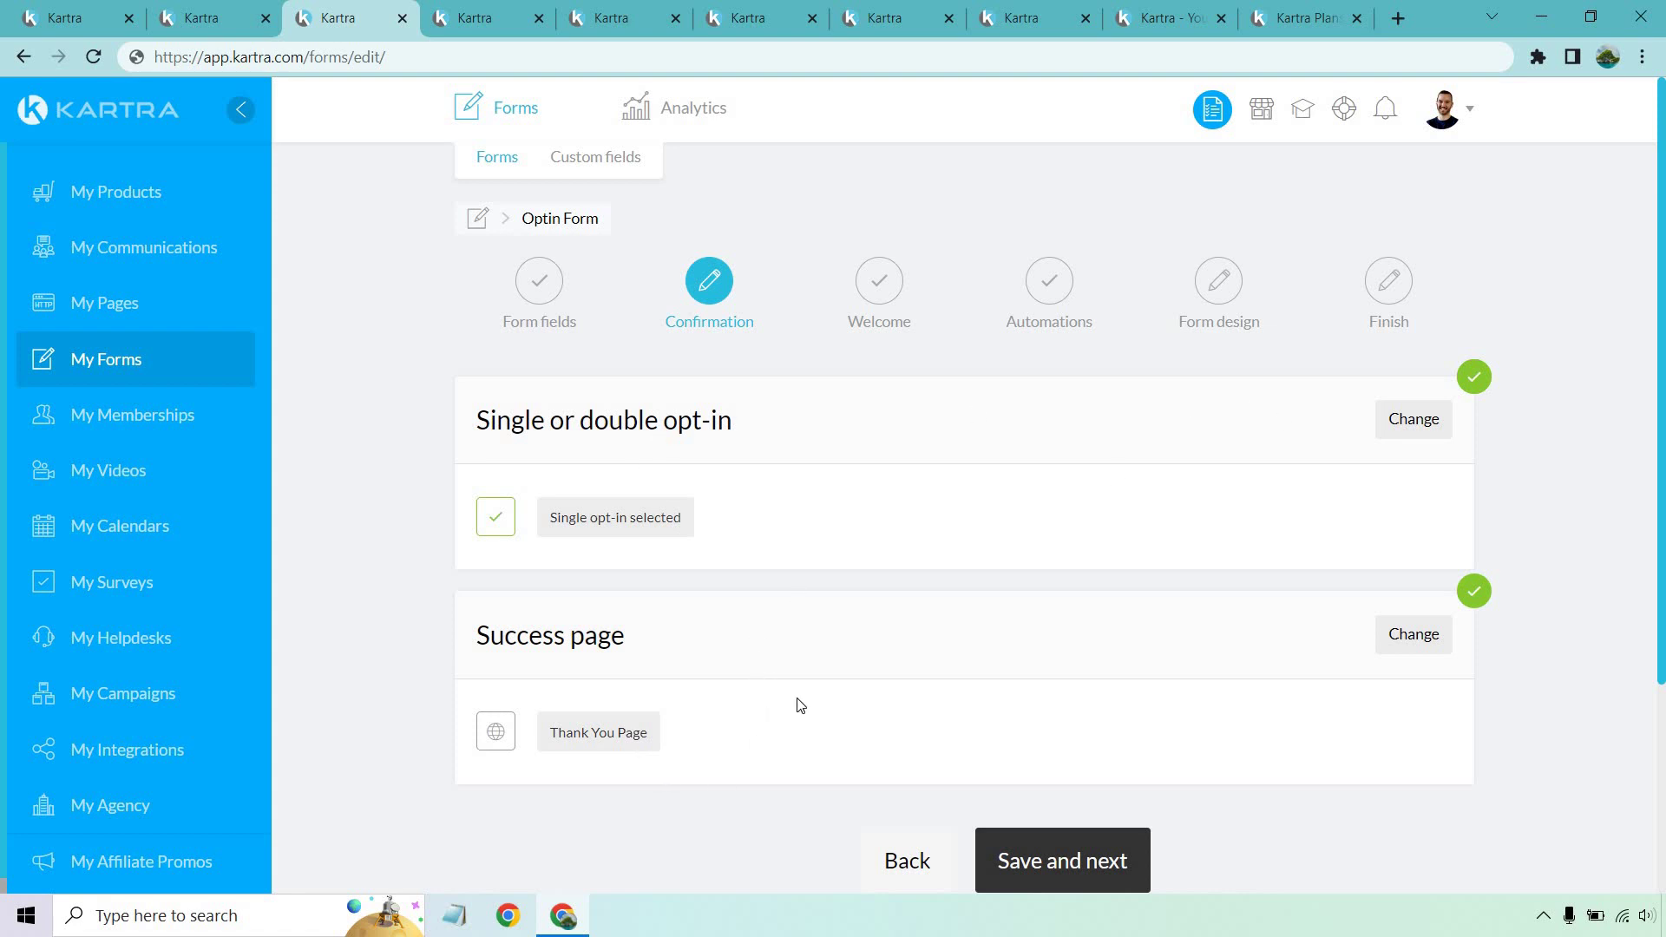
click(1091, 847)
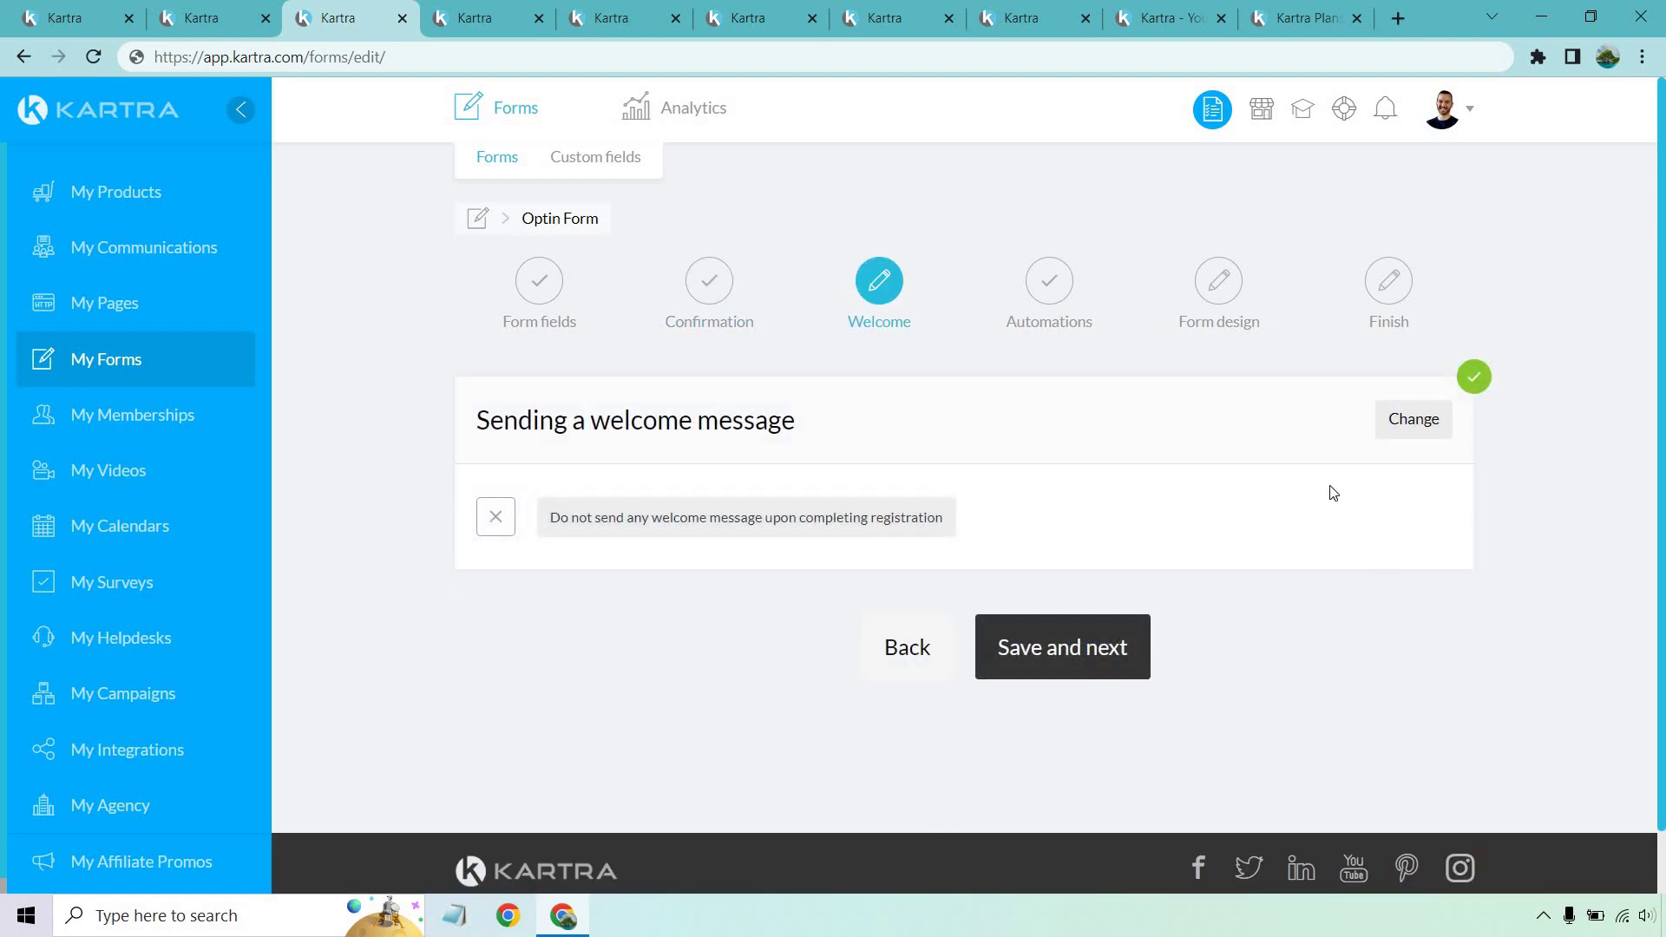
Step: Skip the welcome message, save the Optin List subscription automation, and finish the Optin Form
click(1038, 643)
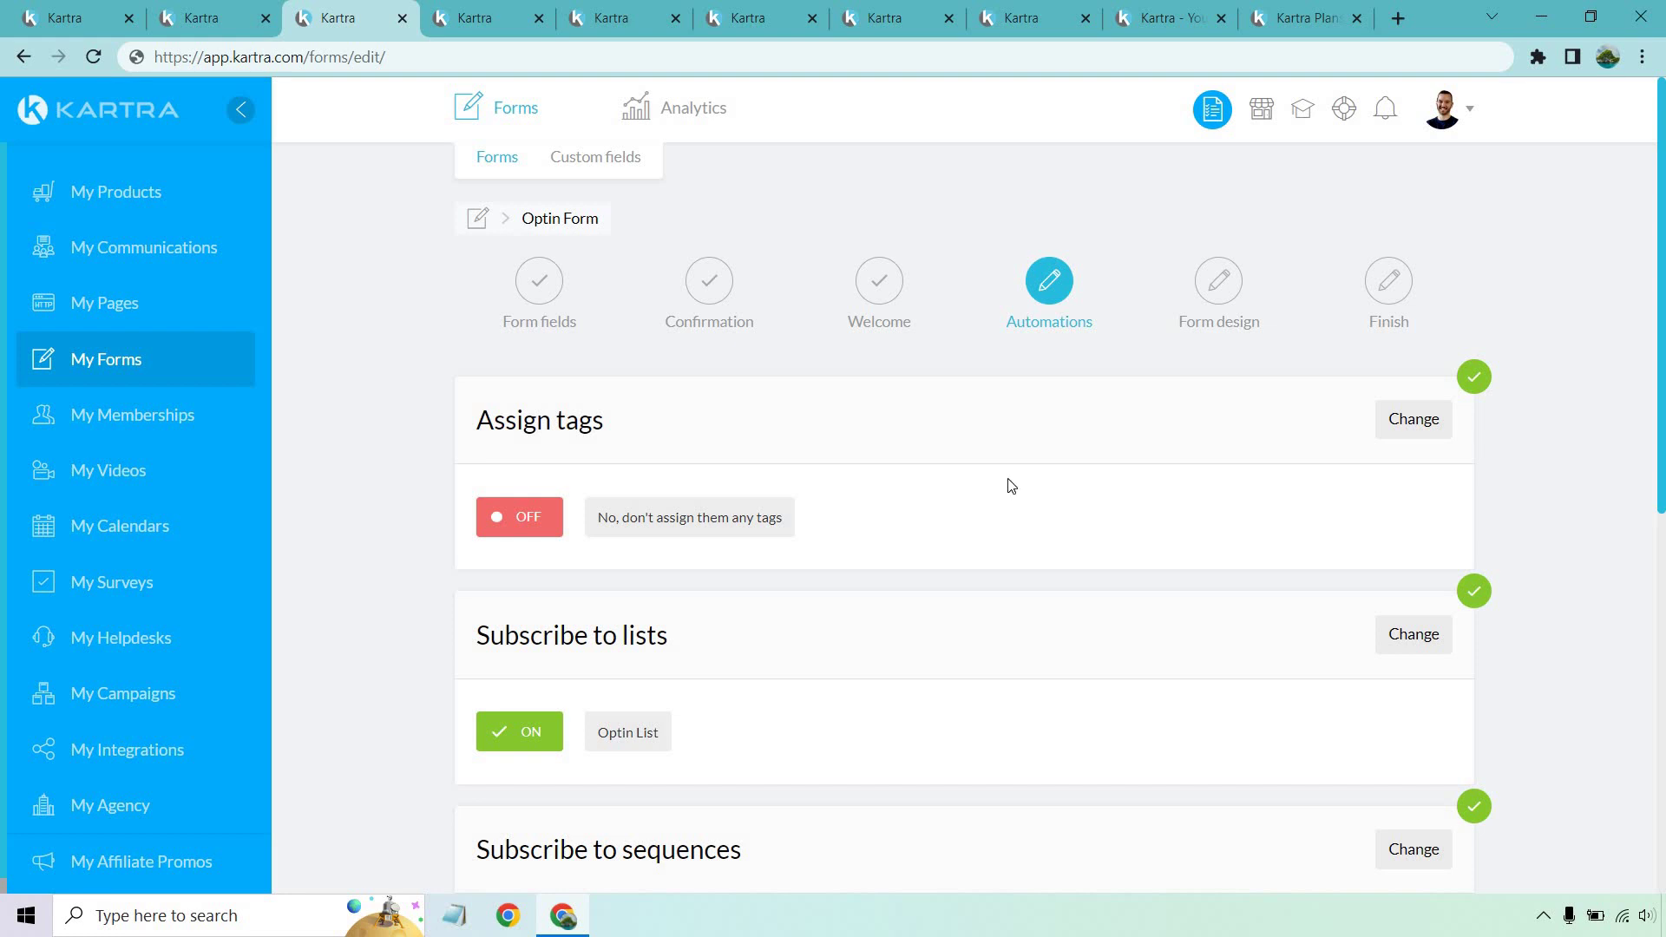
scroll(1006, 483, down, 2)
scroll(950, 445, down, 1)
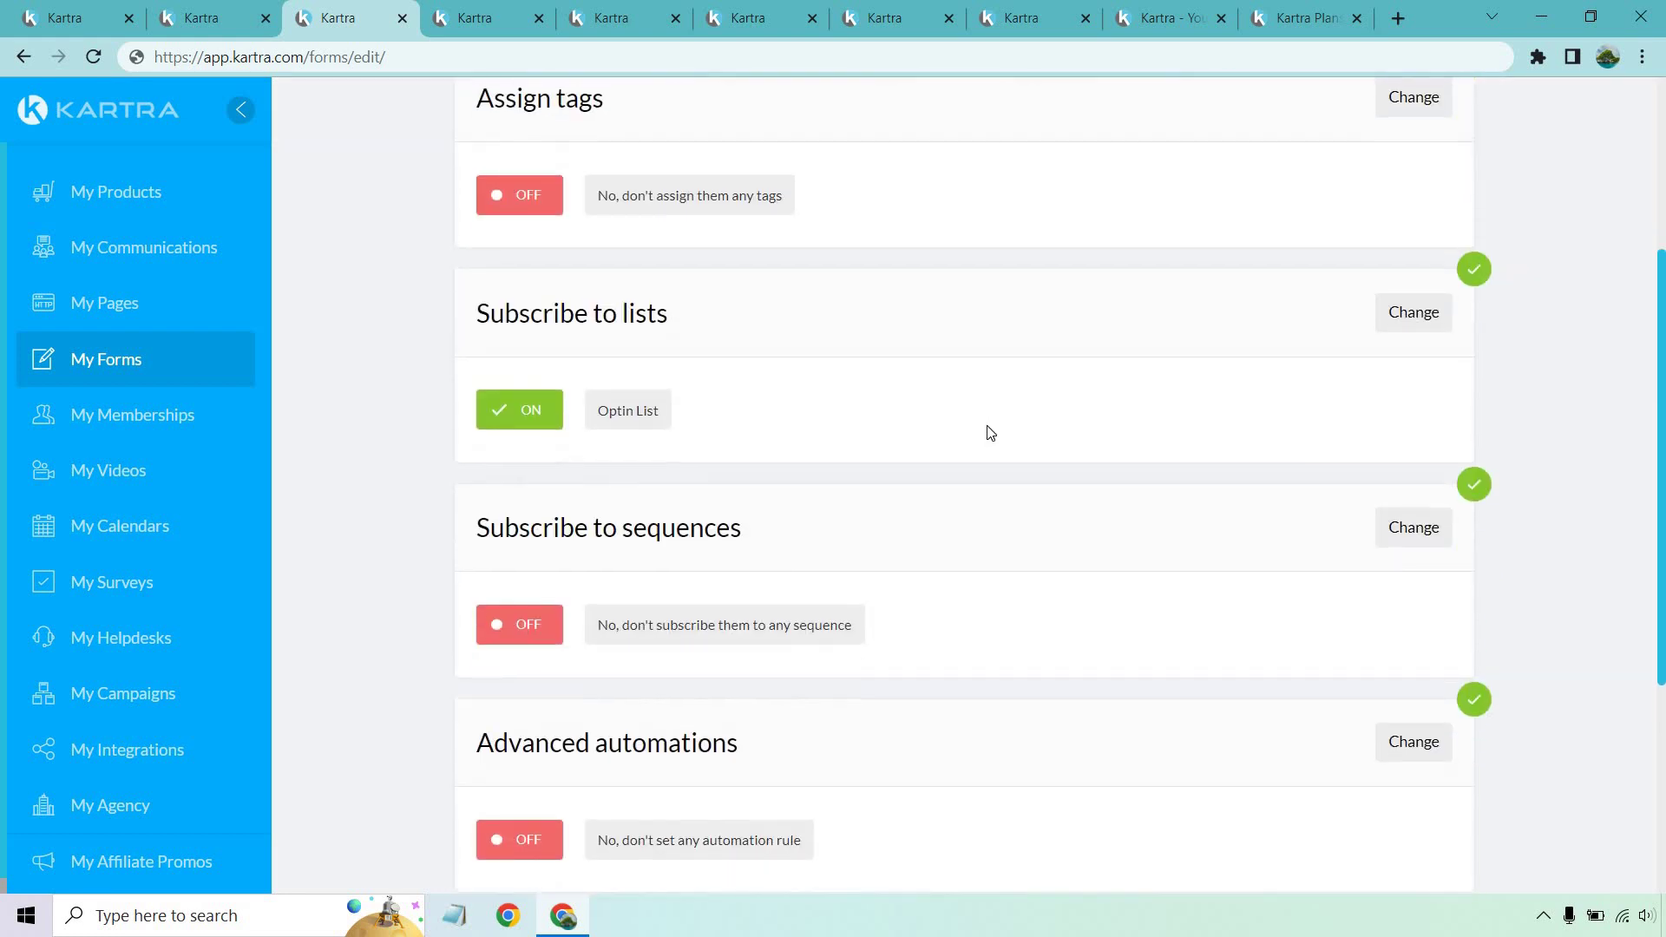
scroll(1041, 428, up, 3)
scroll(1172, 468, down, 7)
click(1120, 593)
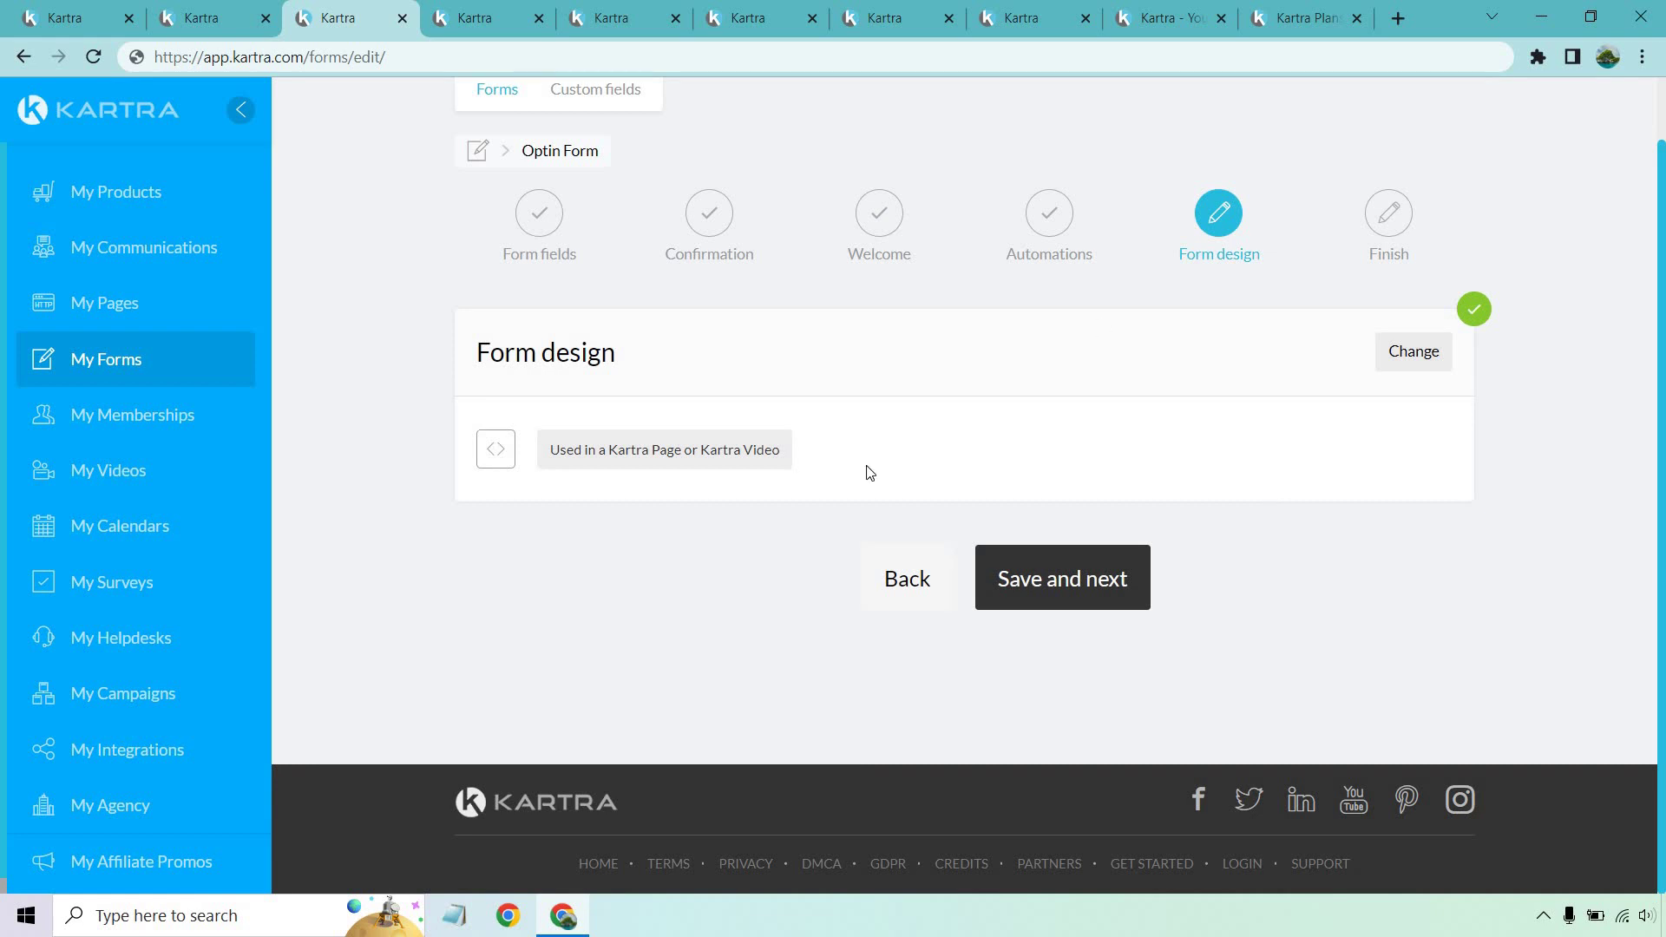
click(1069, 580)
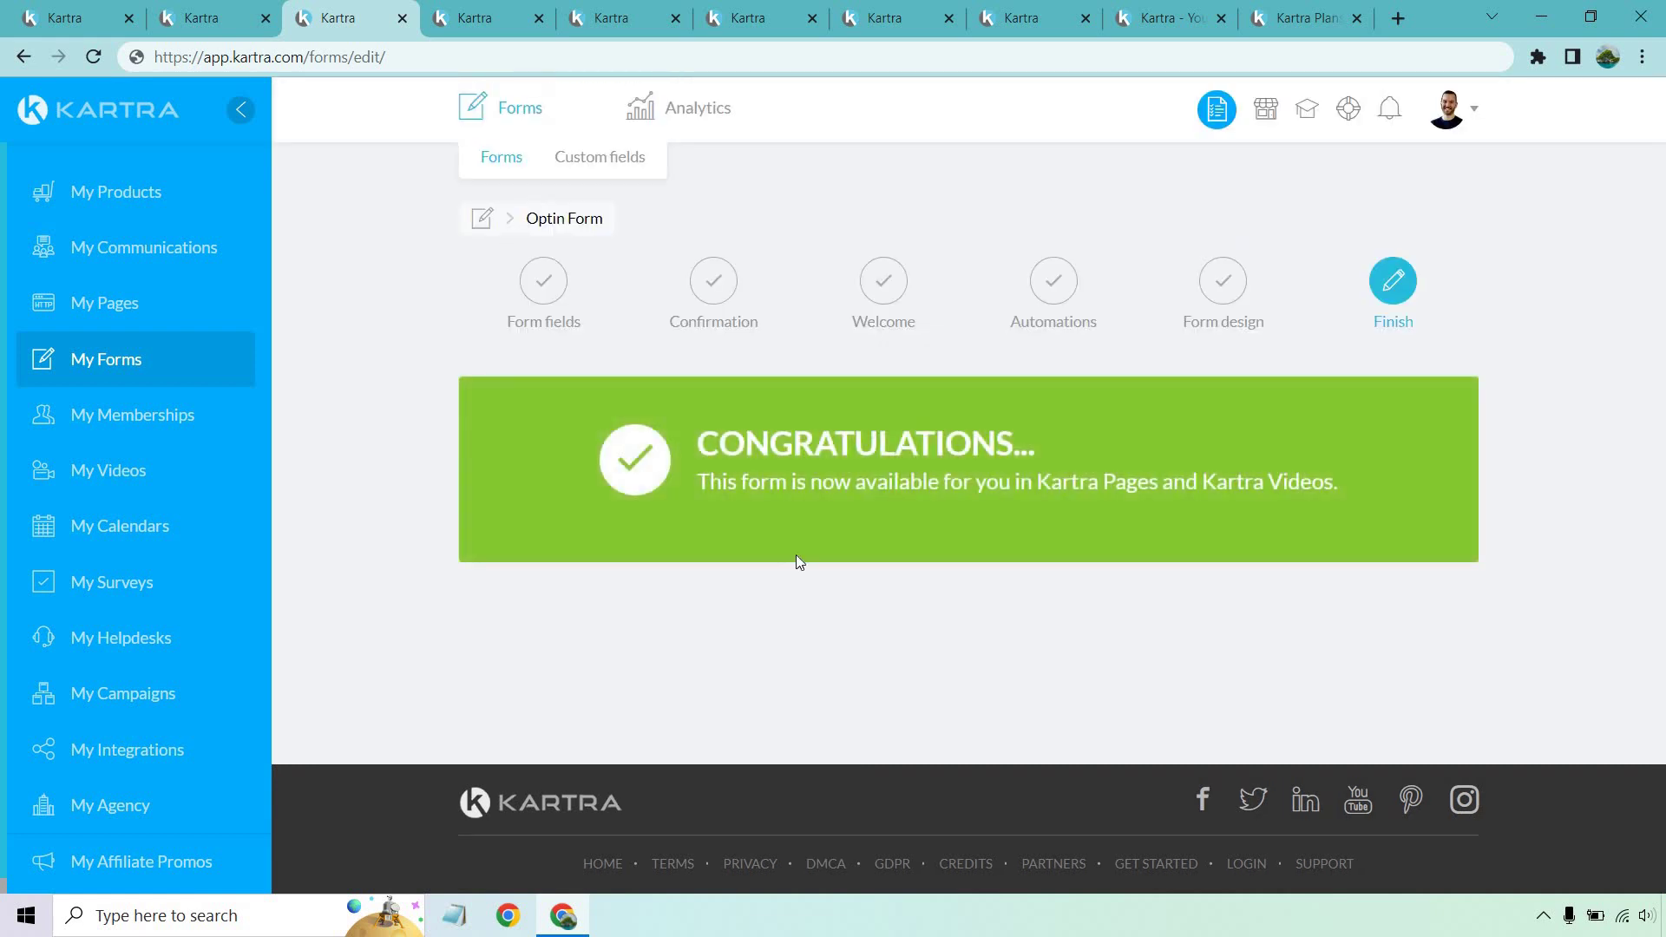
click(209, 17)
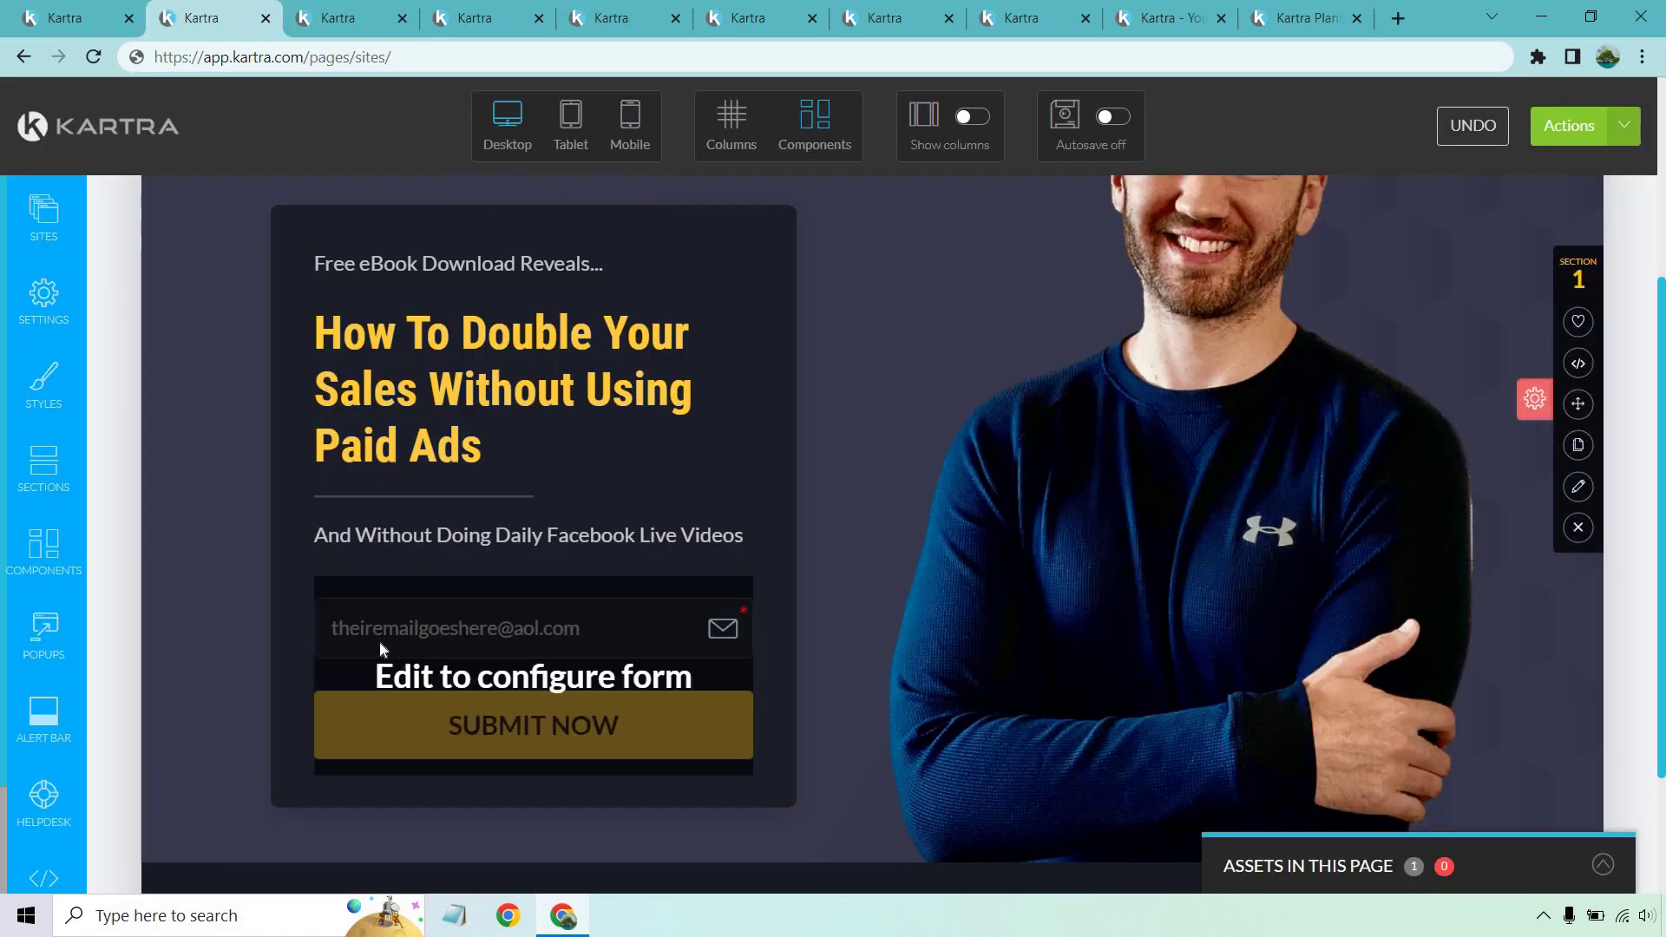
Step: Confirm Optin Form as the opt-in block's chosen form and close its configuration
click(532, 555)
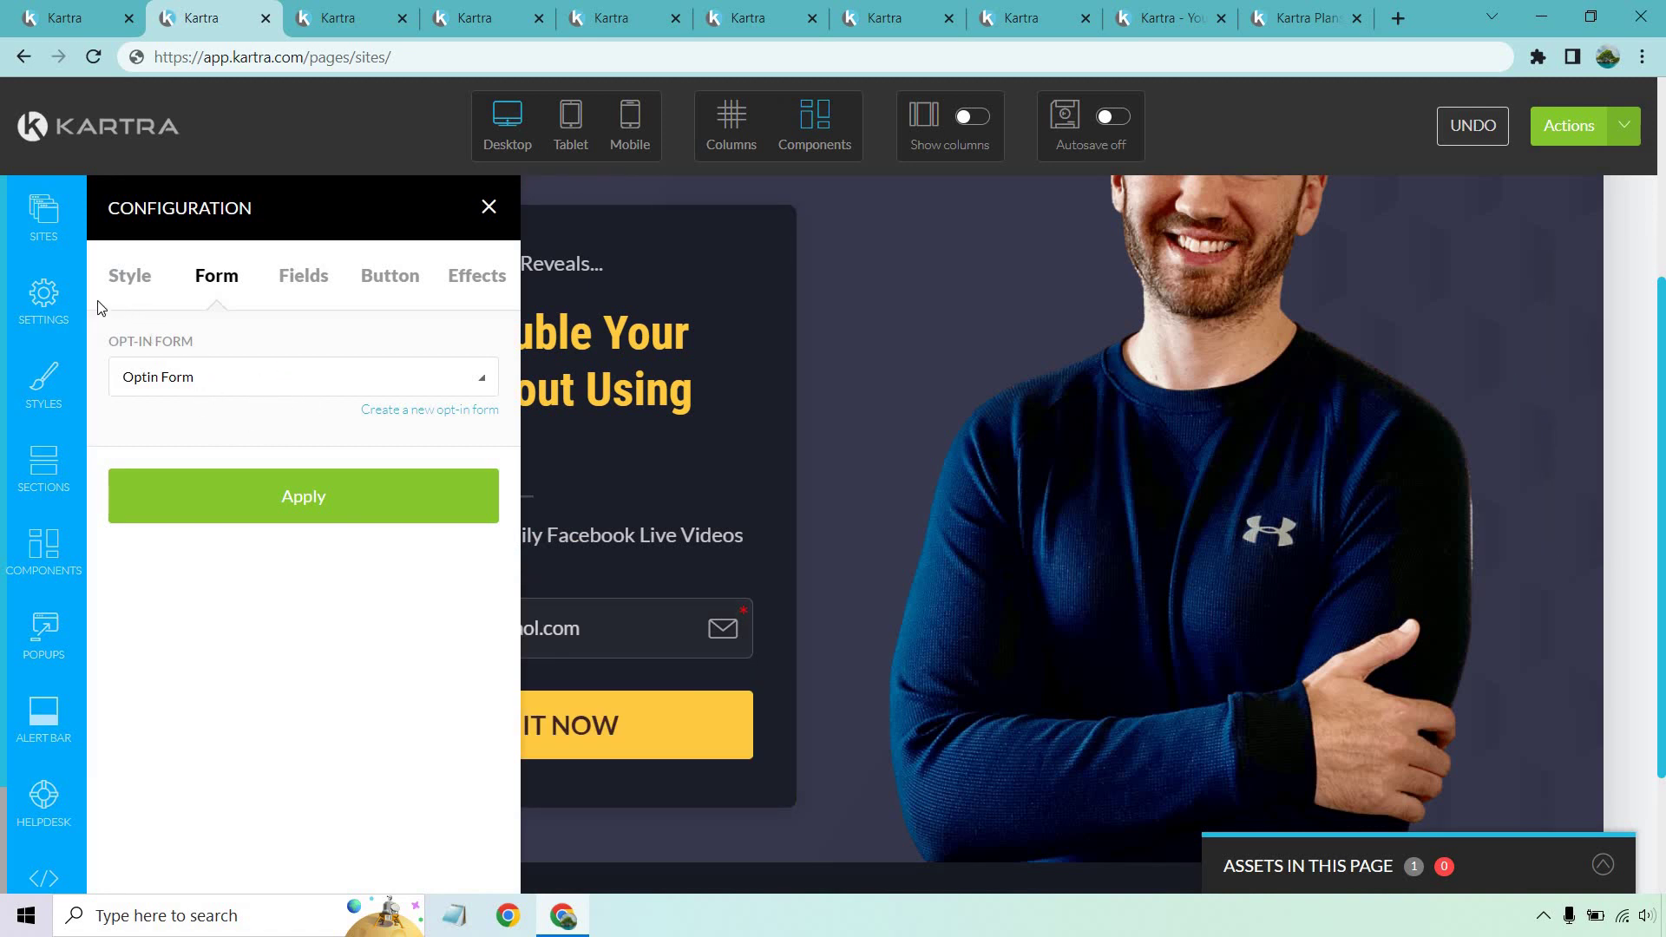
click(488, 206)
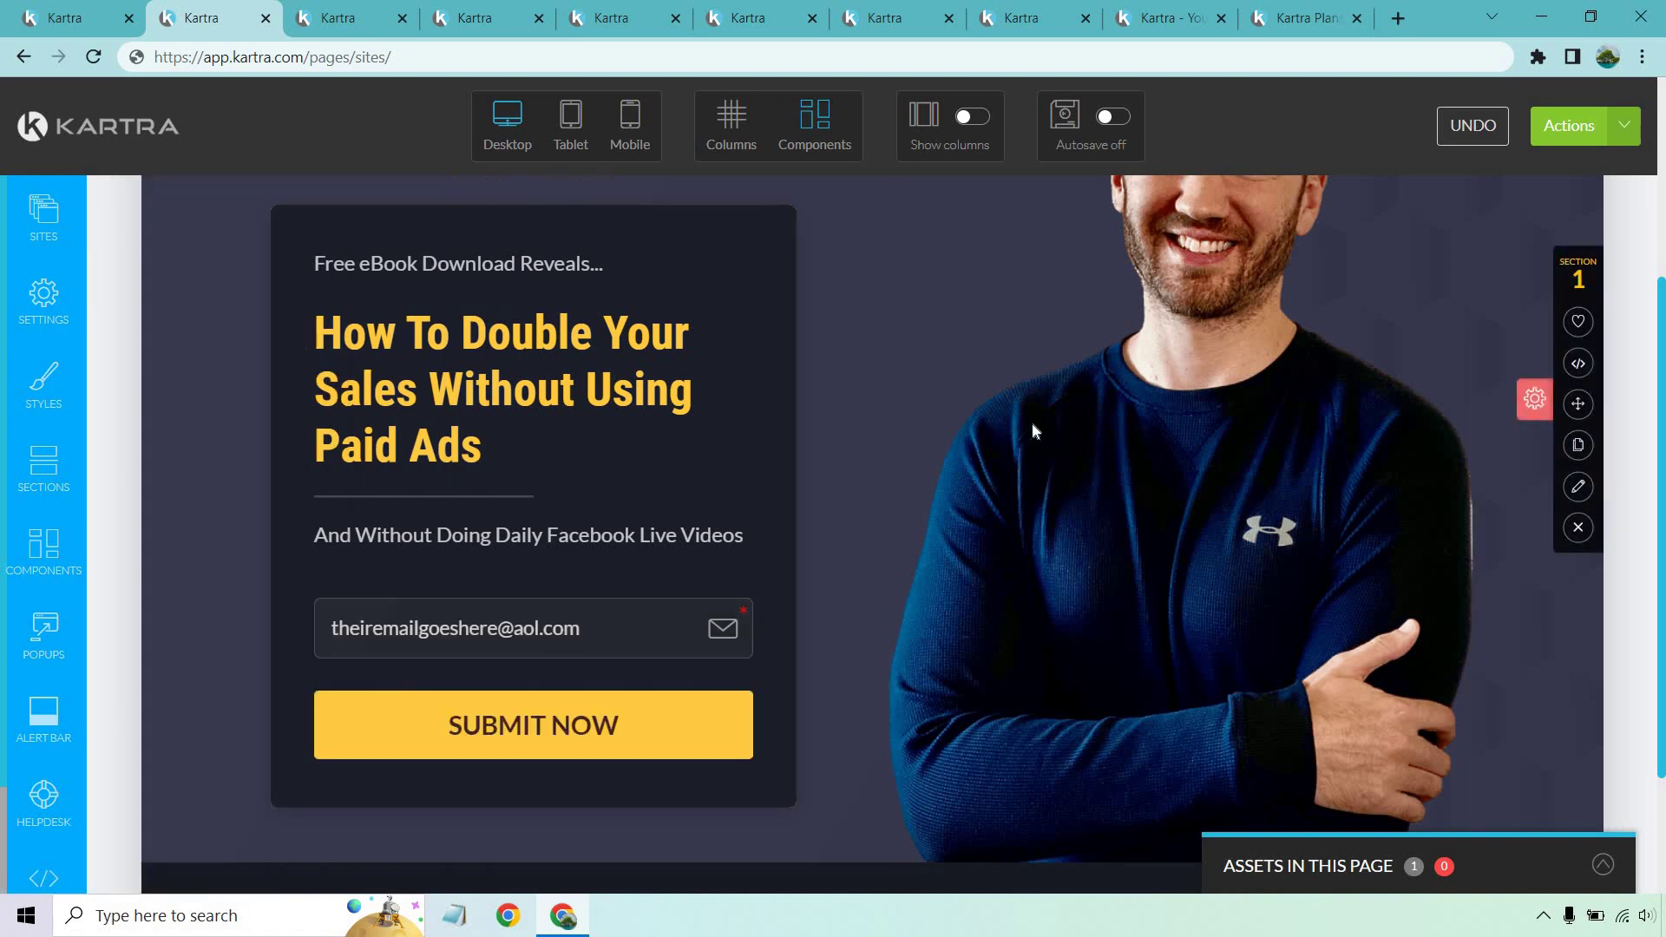
scroll(1033, 421, up, 1)
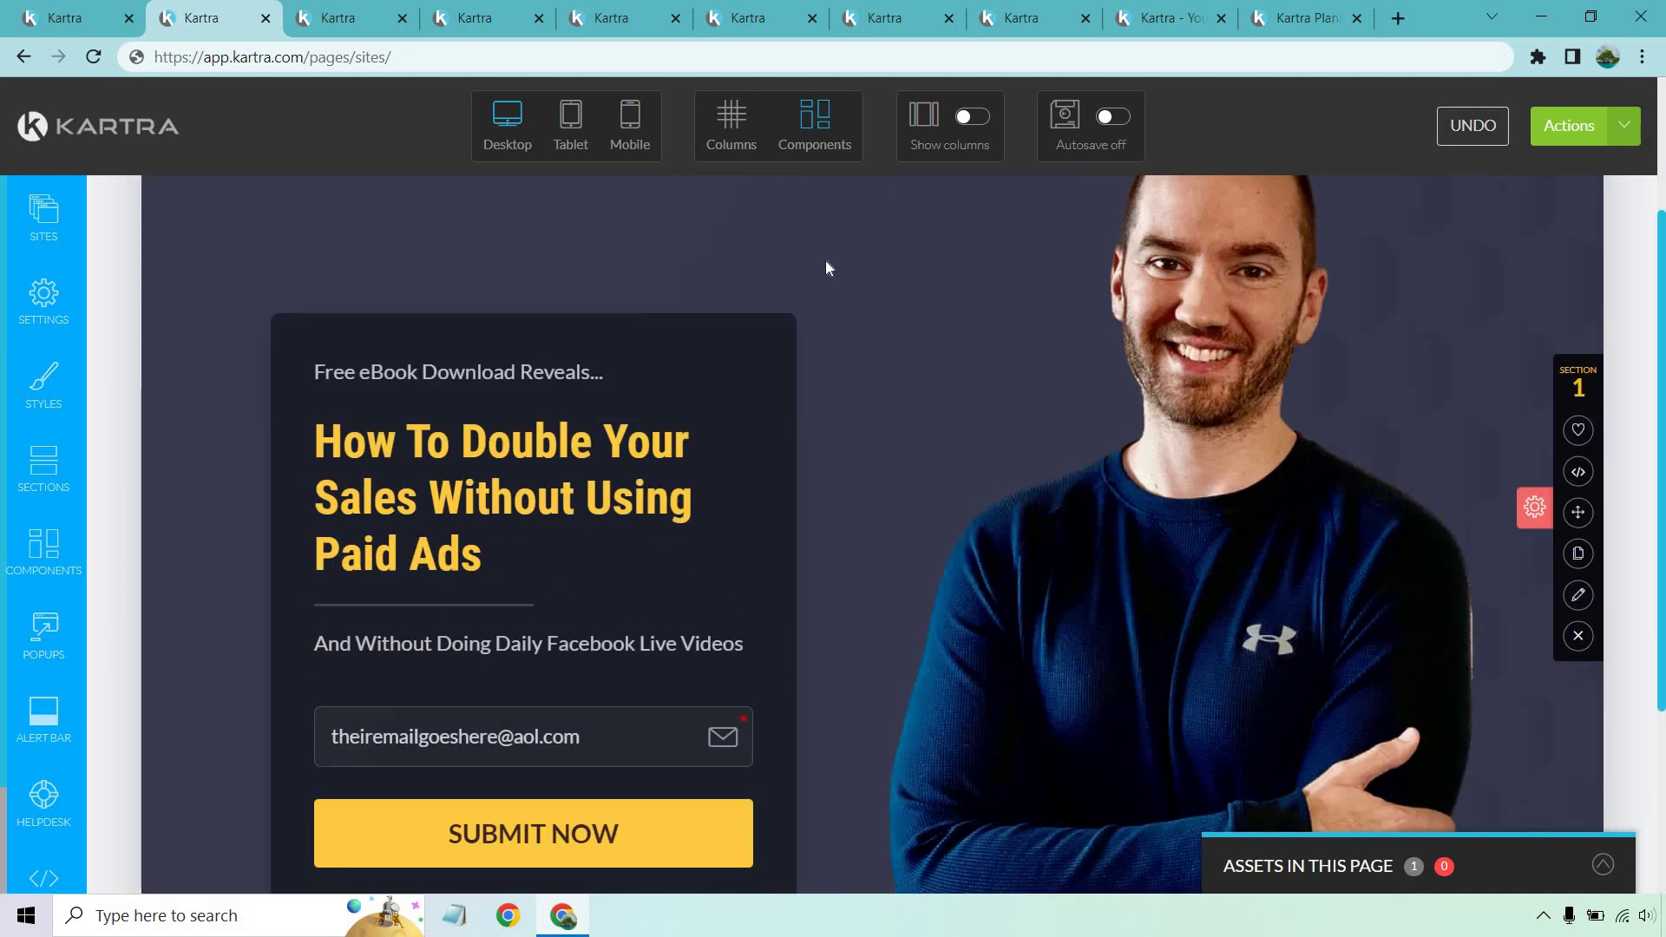
Step: Review the Thank You Page's video and download button, then switch to the Followup sequence editor
click(513, 12)
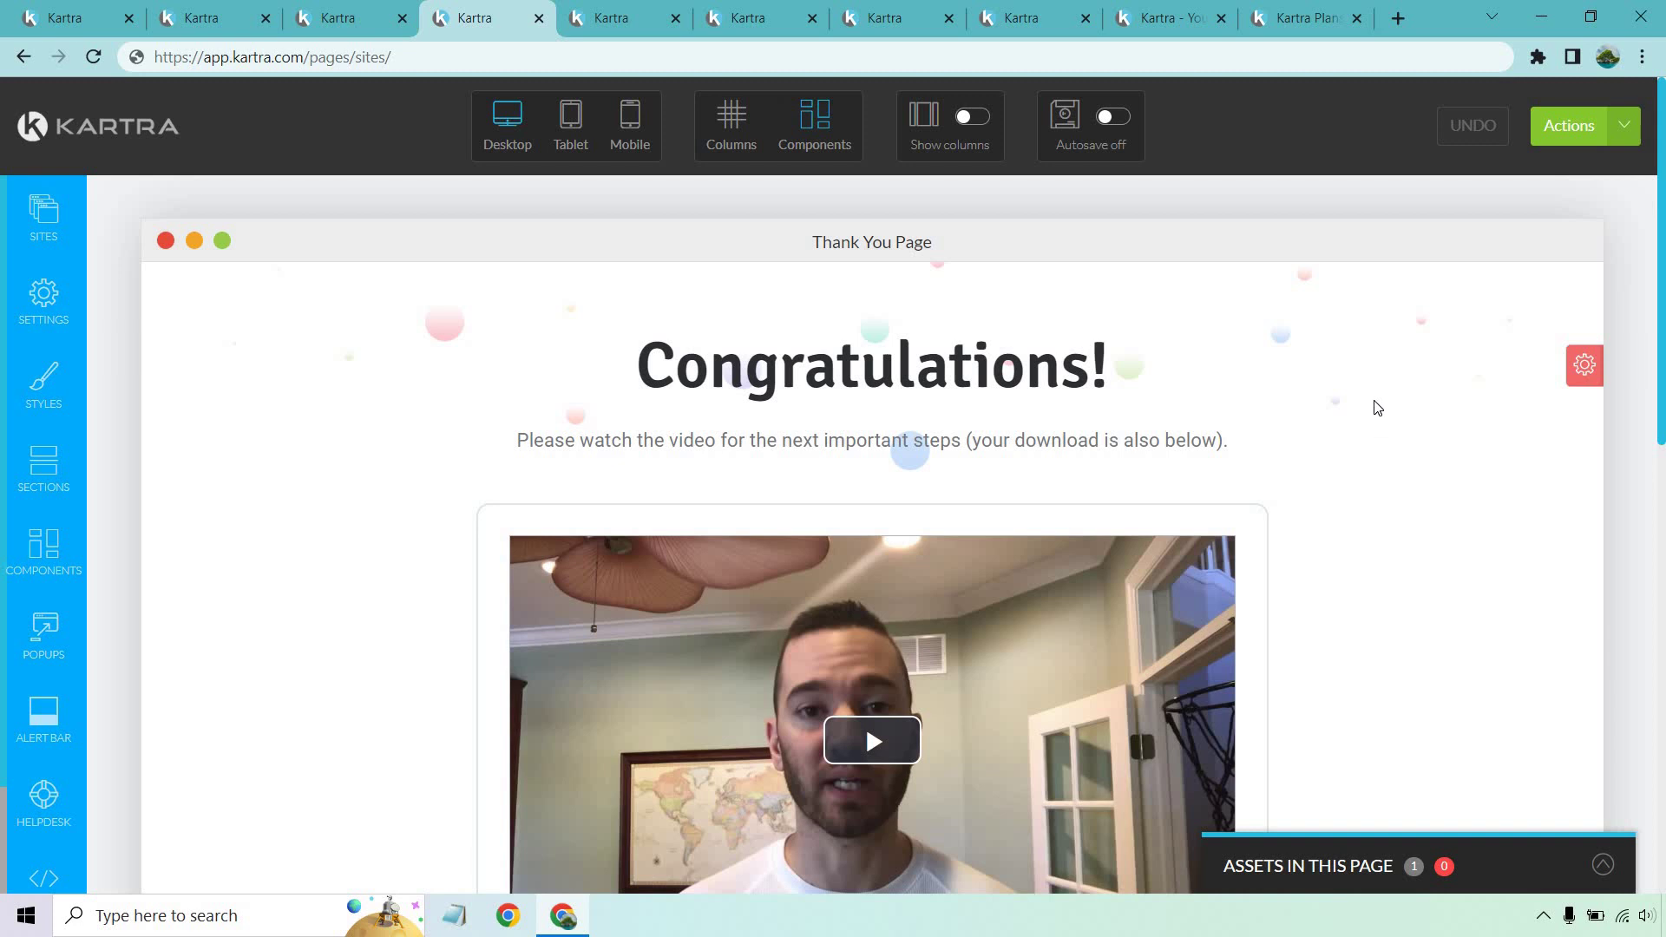
scroll(1388, 377, down, 1)
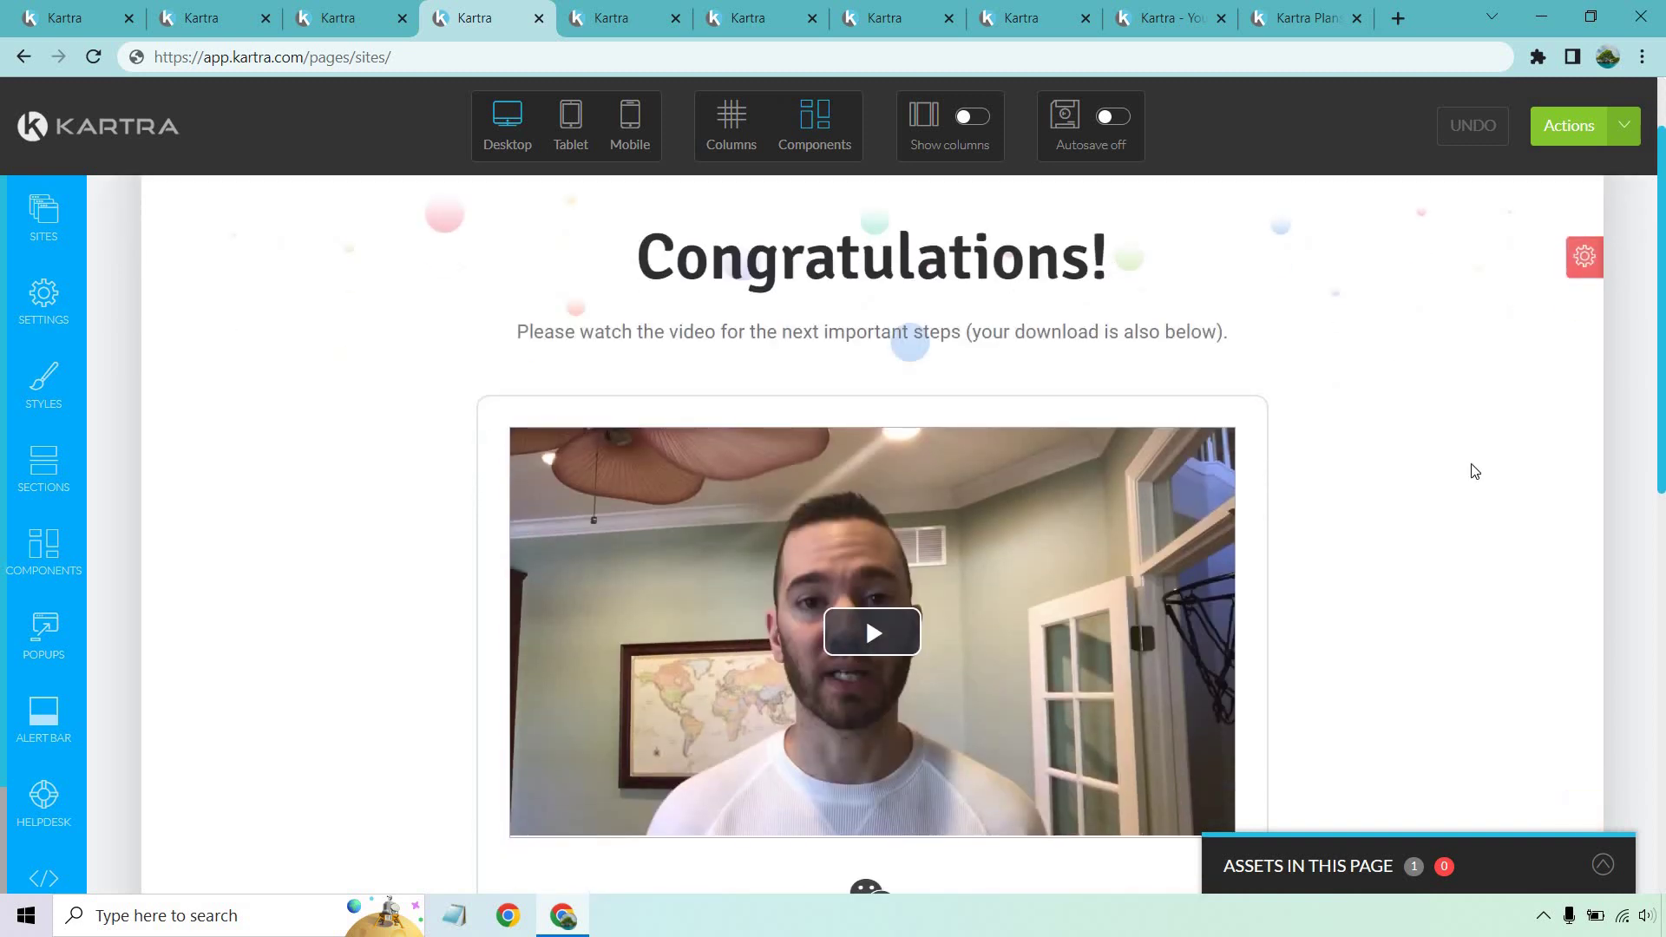
scroll(1476, 450, down, 2)
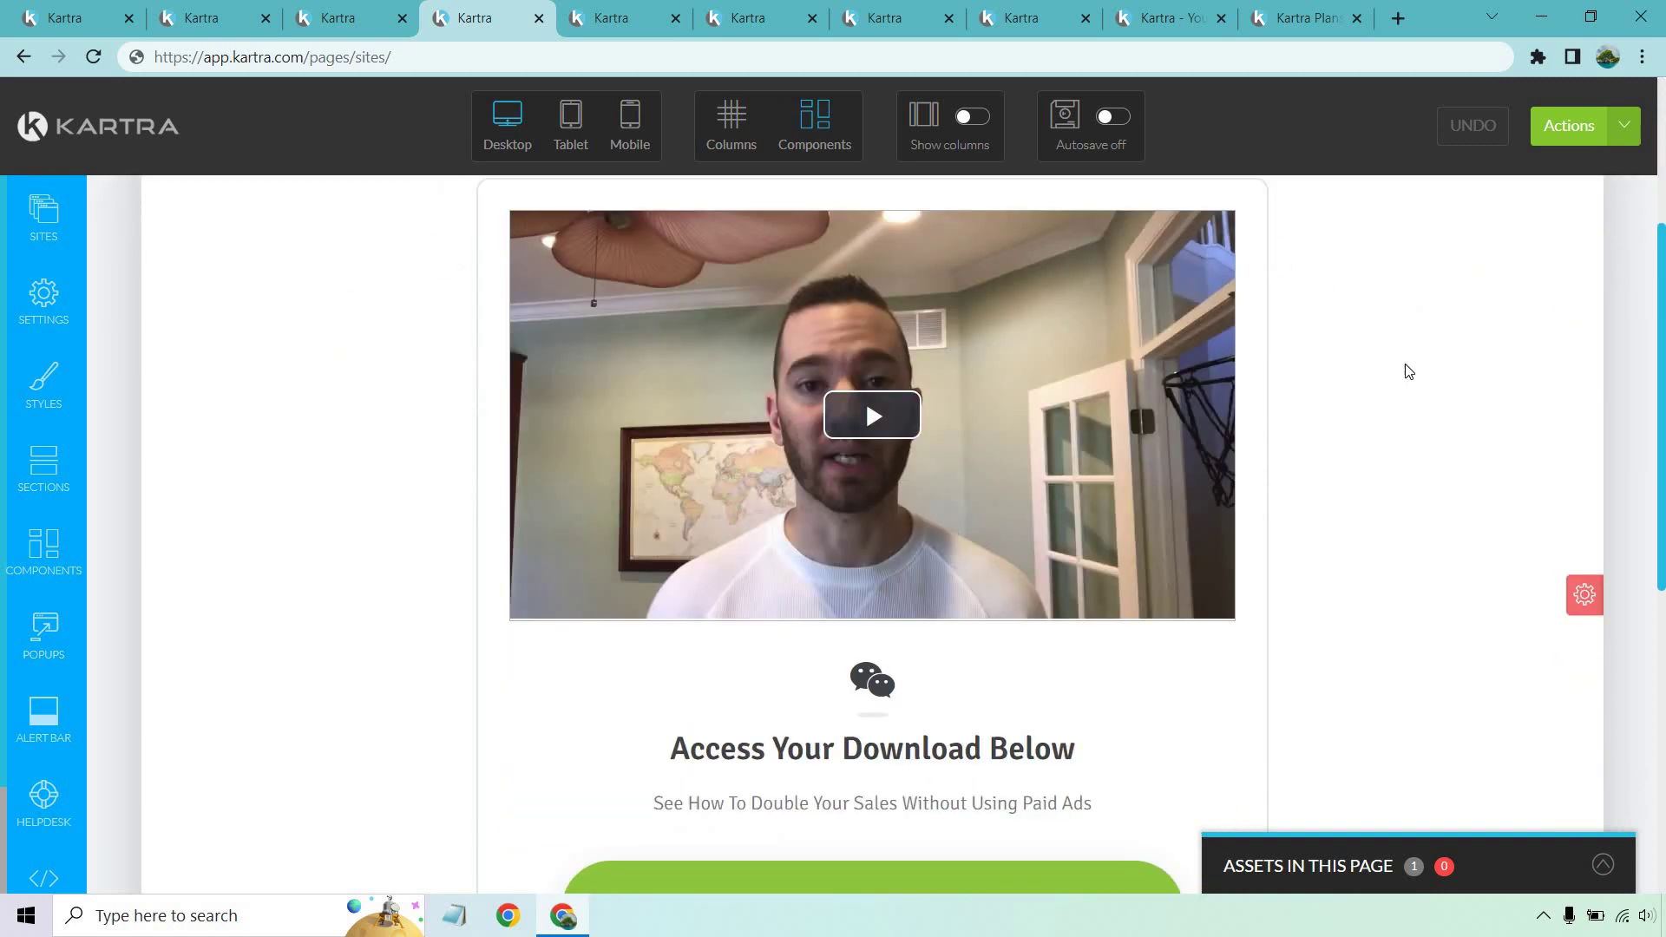
scroll(1406, 365, down, 2)
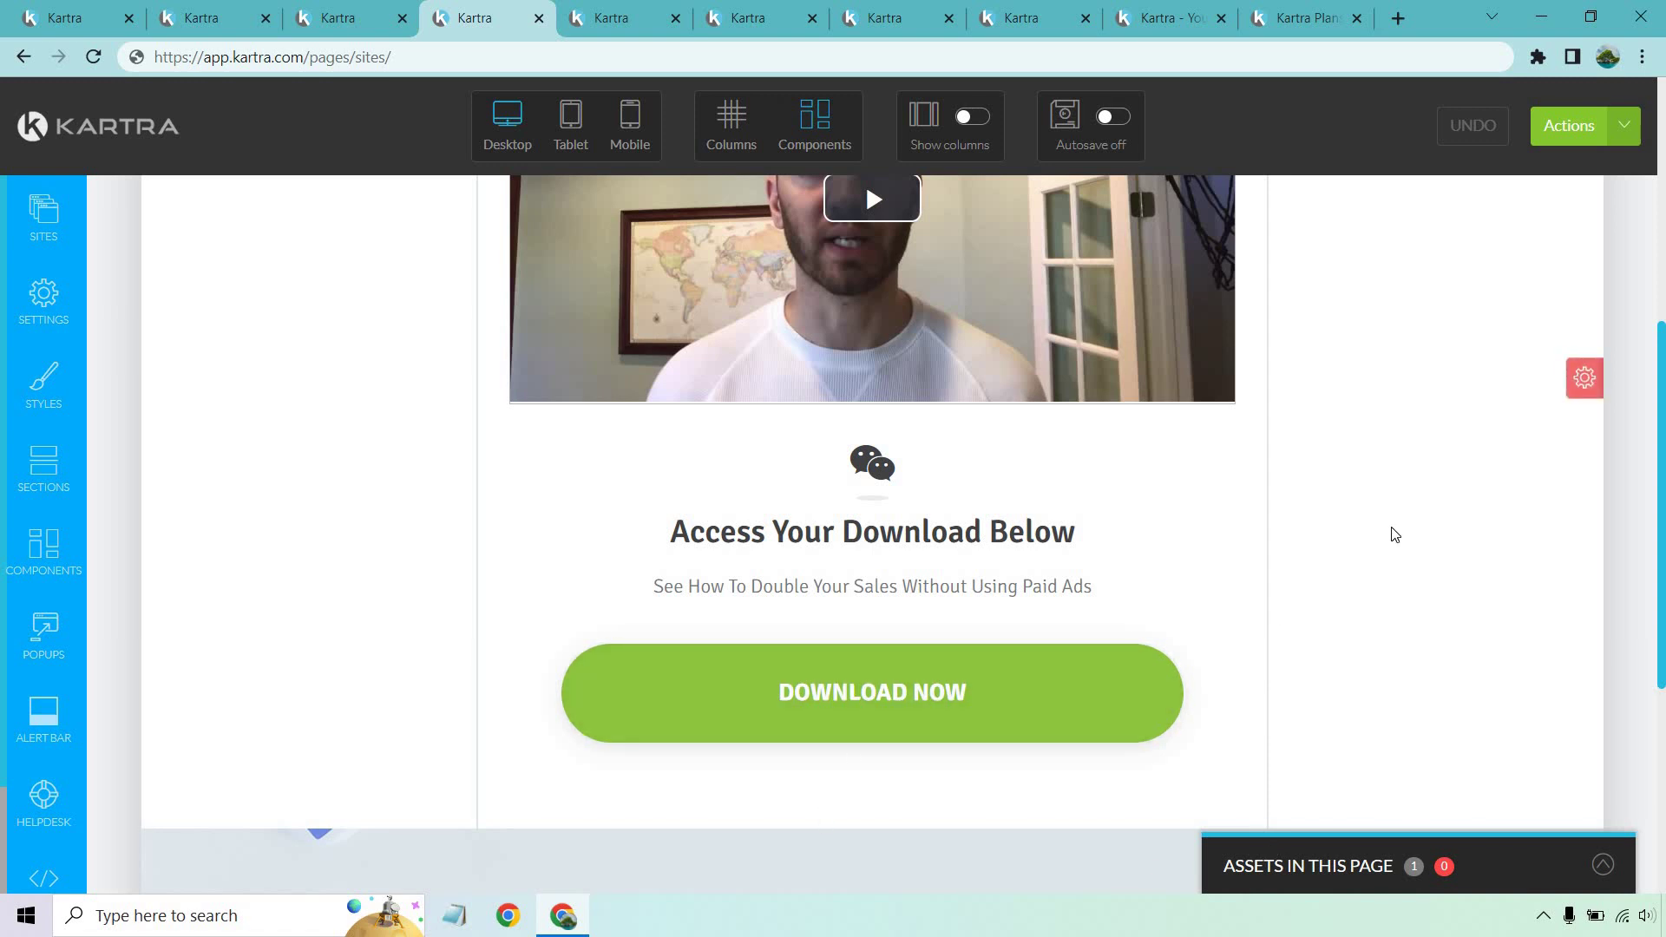
key(ctrl+Tab)
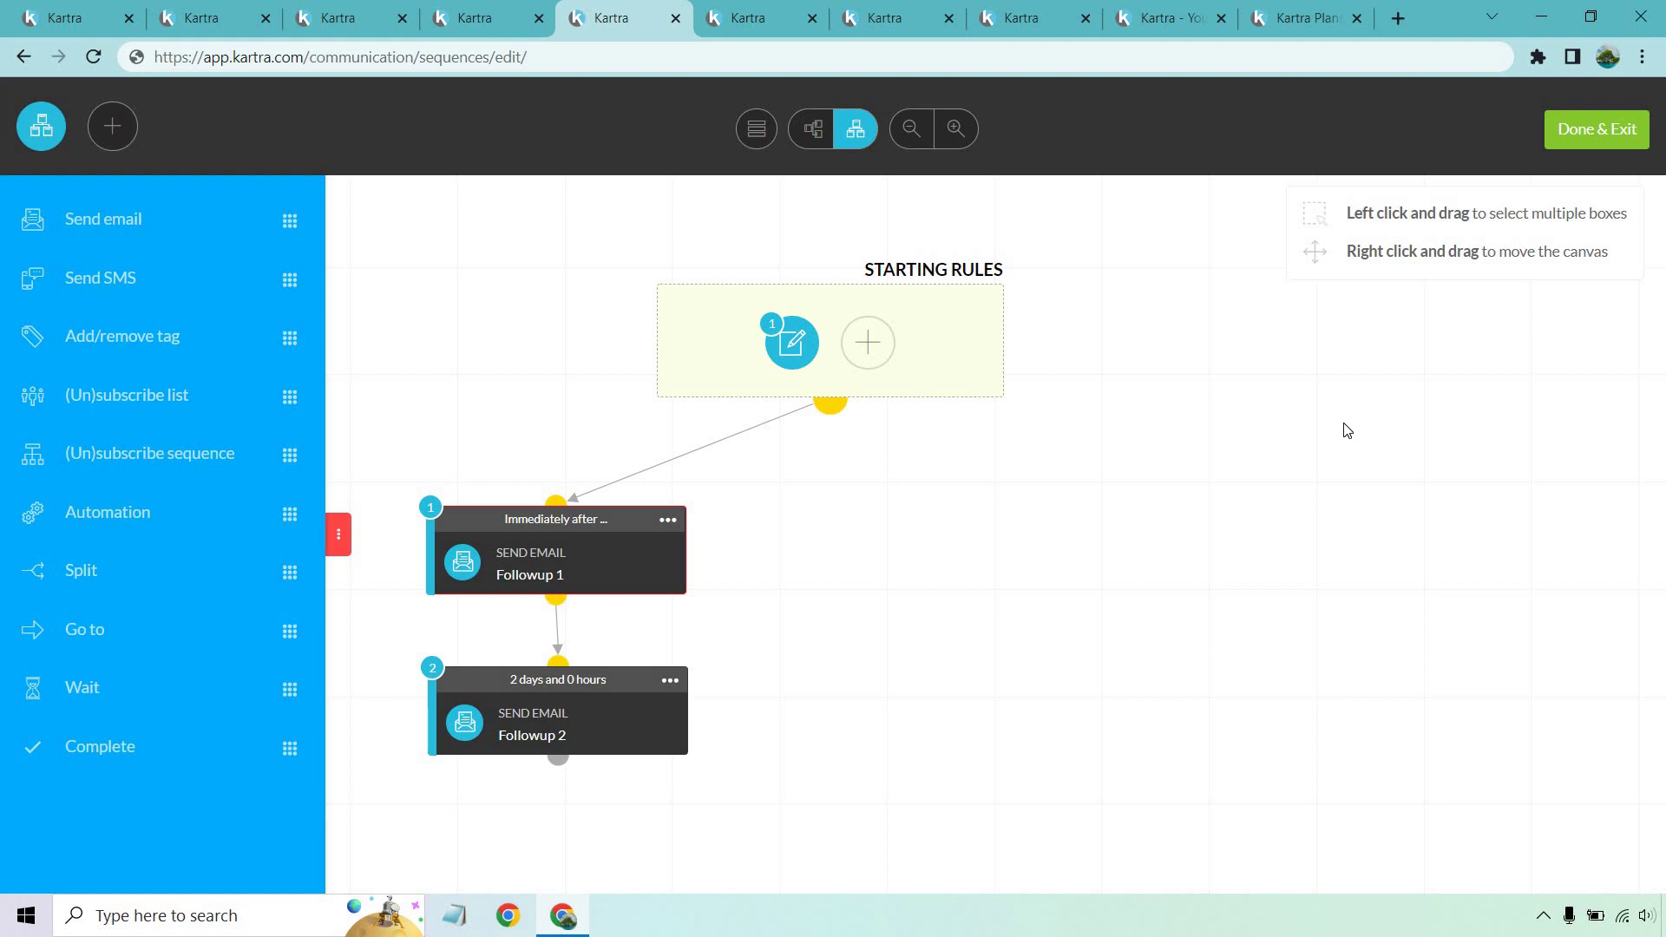
Step: Save a sequence starting rule triggered by the Optin Form, then go to the membership editor
click(864, 348)
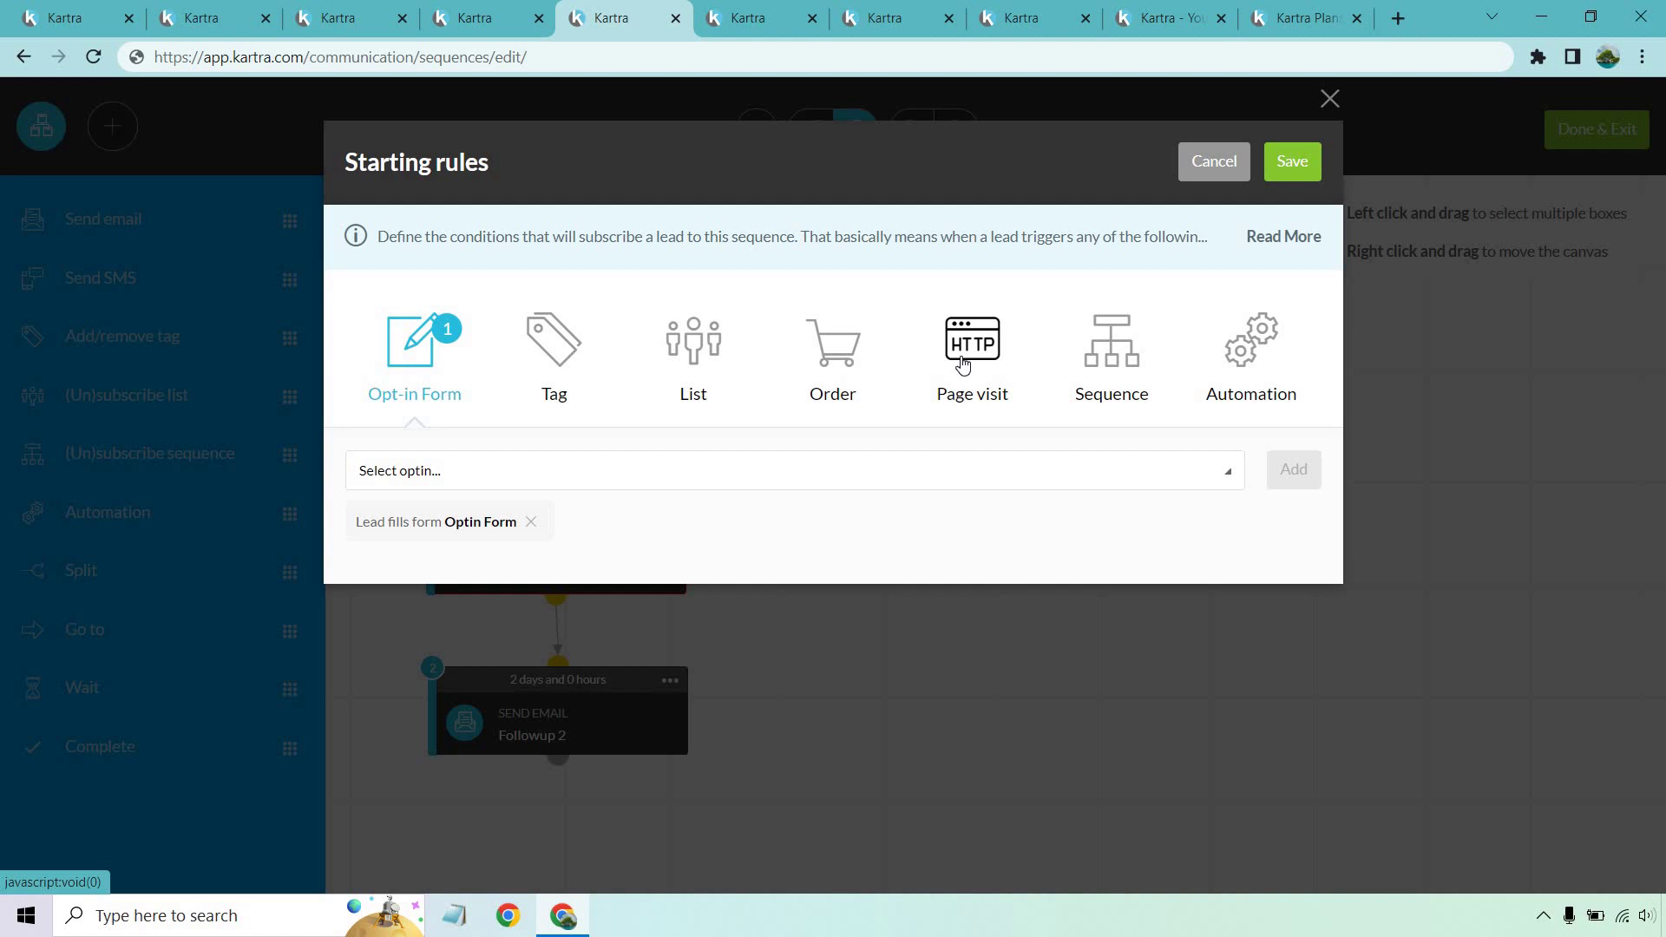
click(1290, 165)
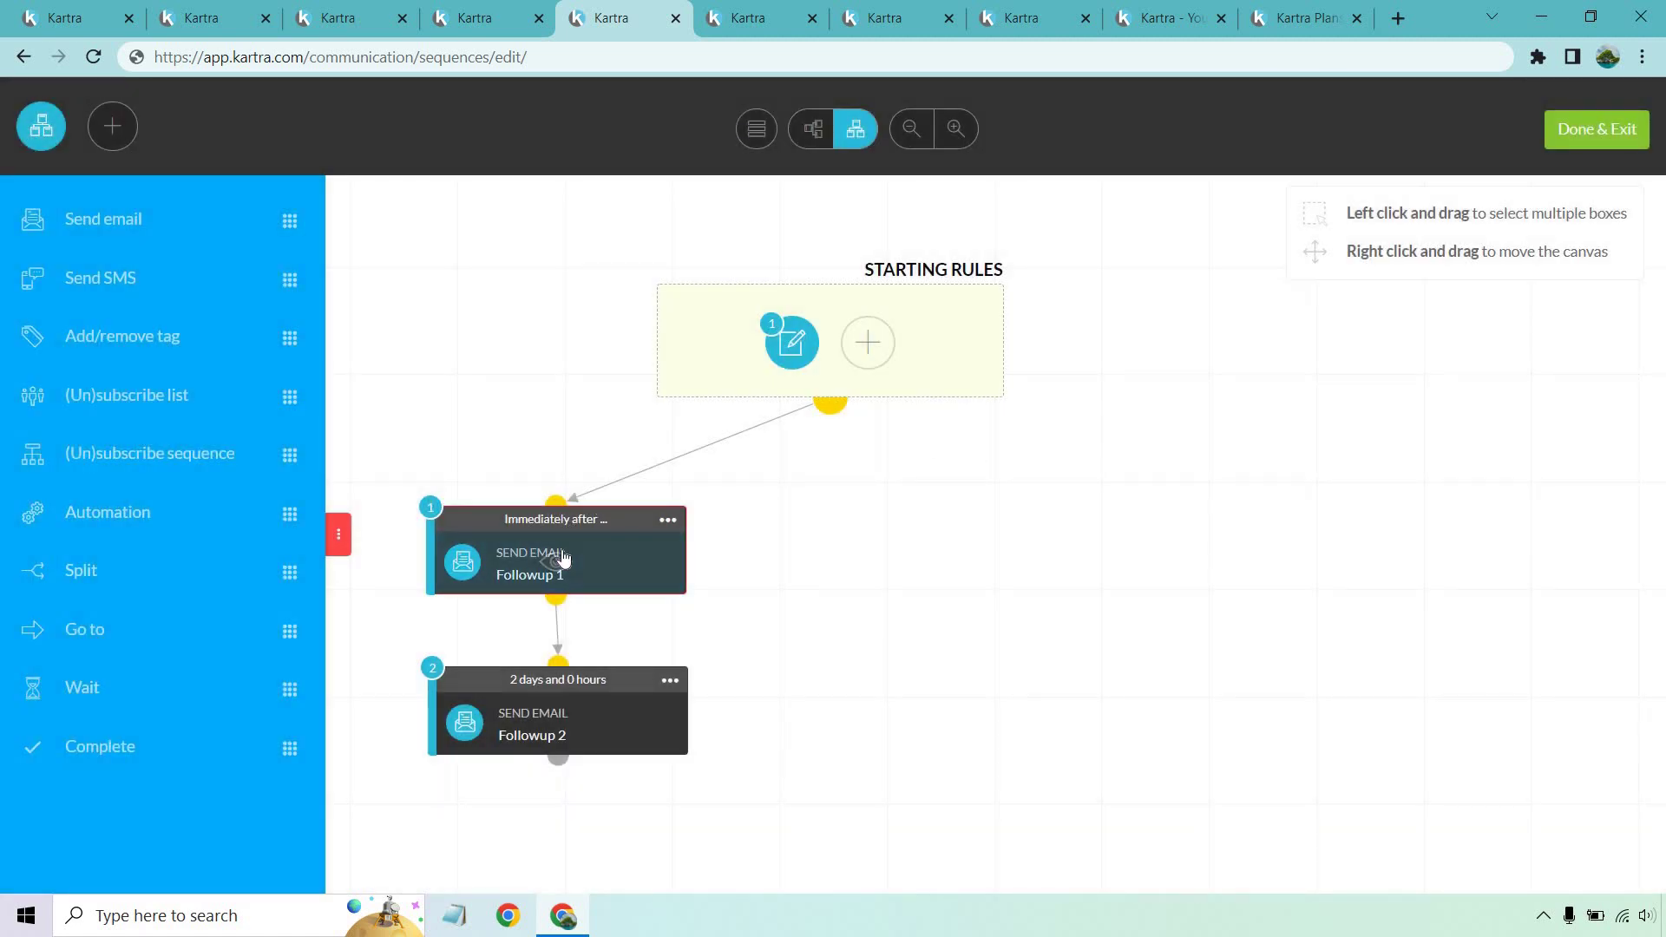
click(803, 347)
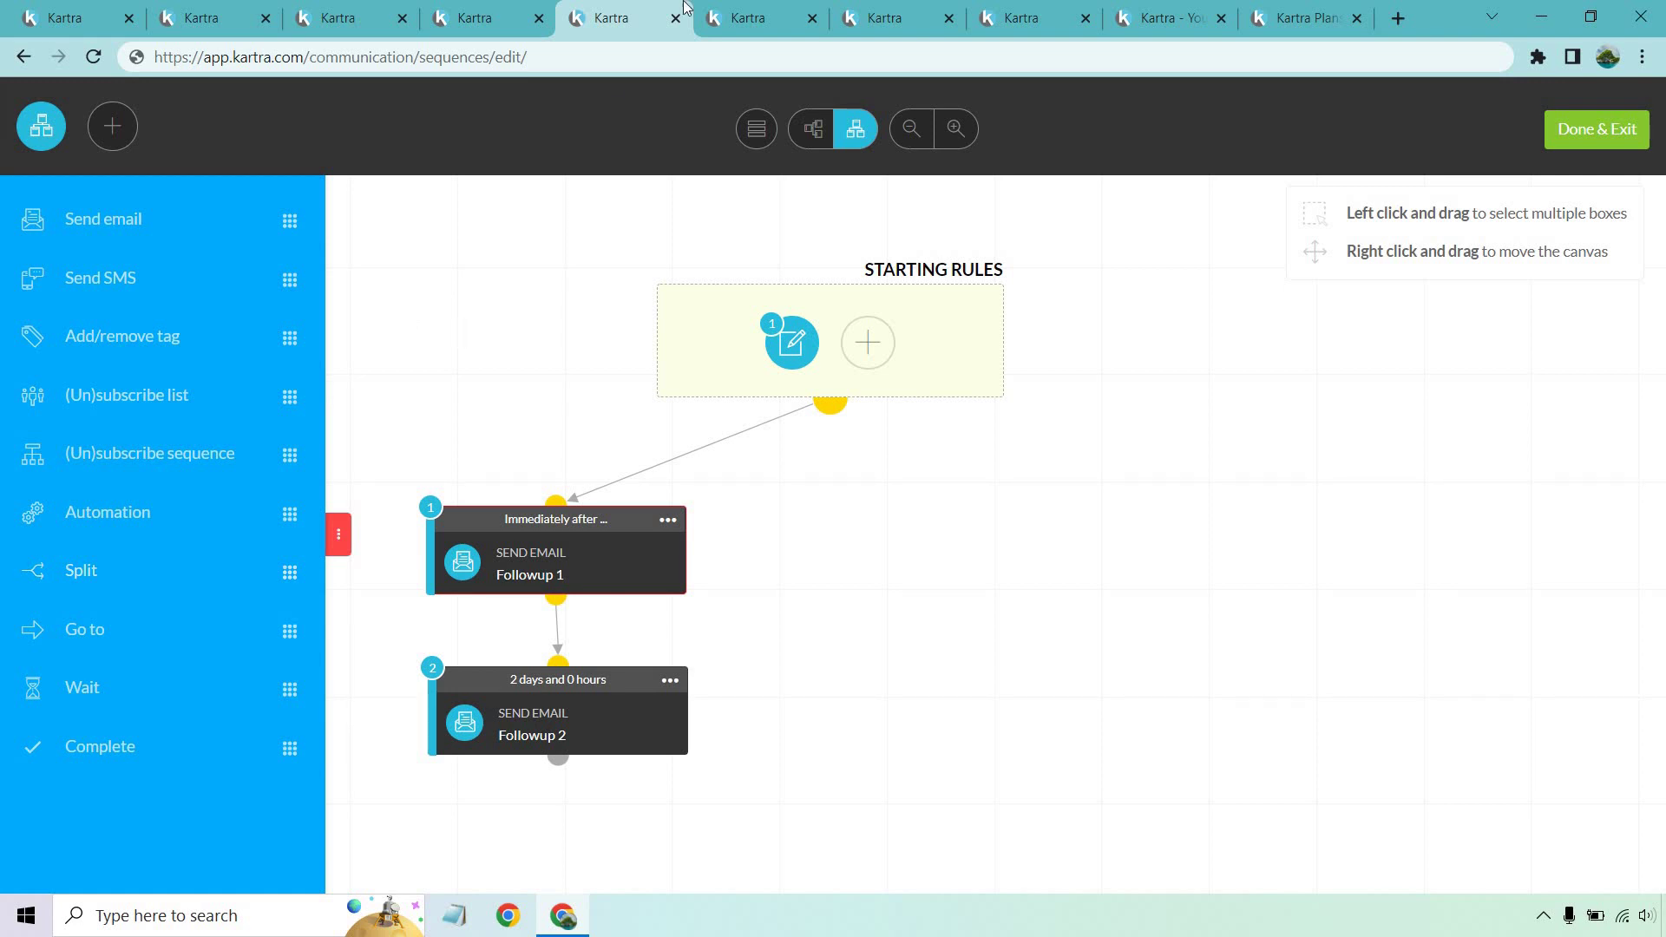
click(777, 11)
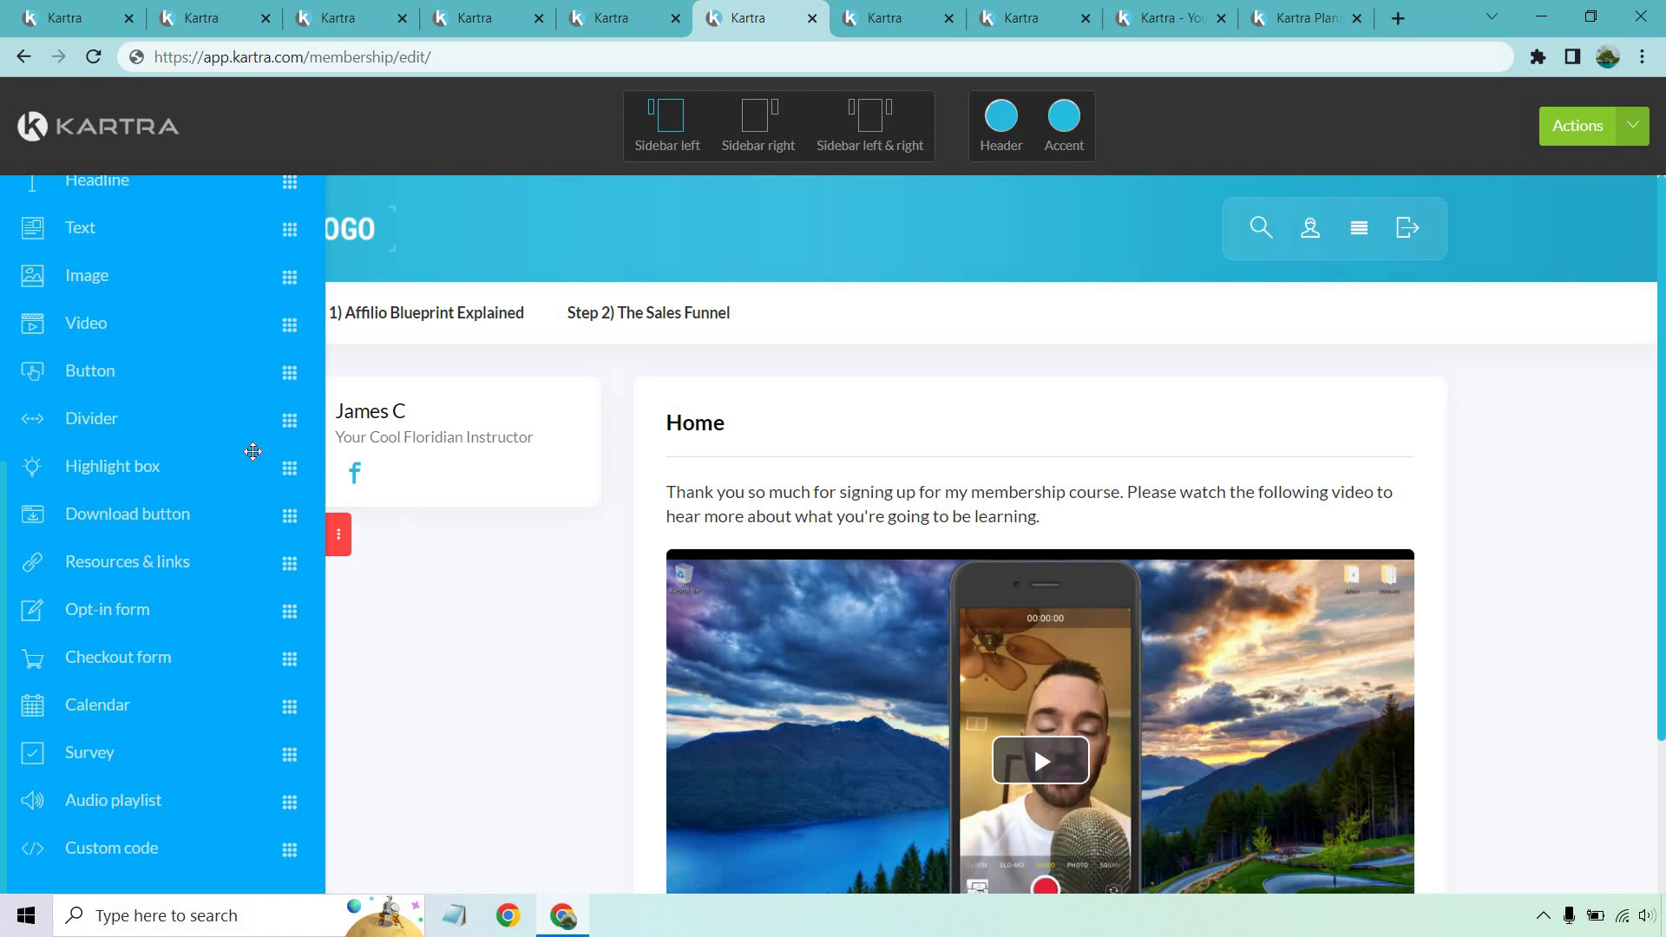
scroll(73, 395, up, 5)
scroll(73, 395, up, 1)
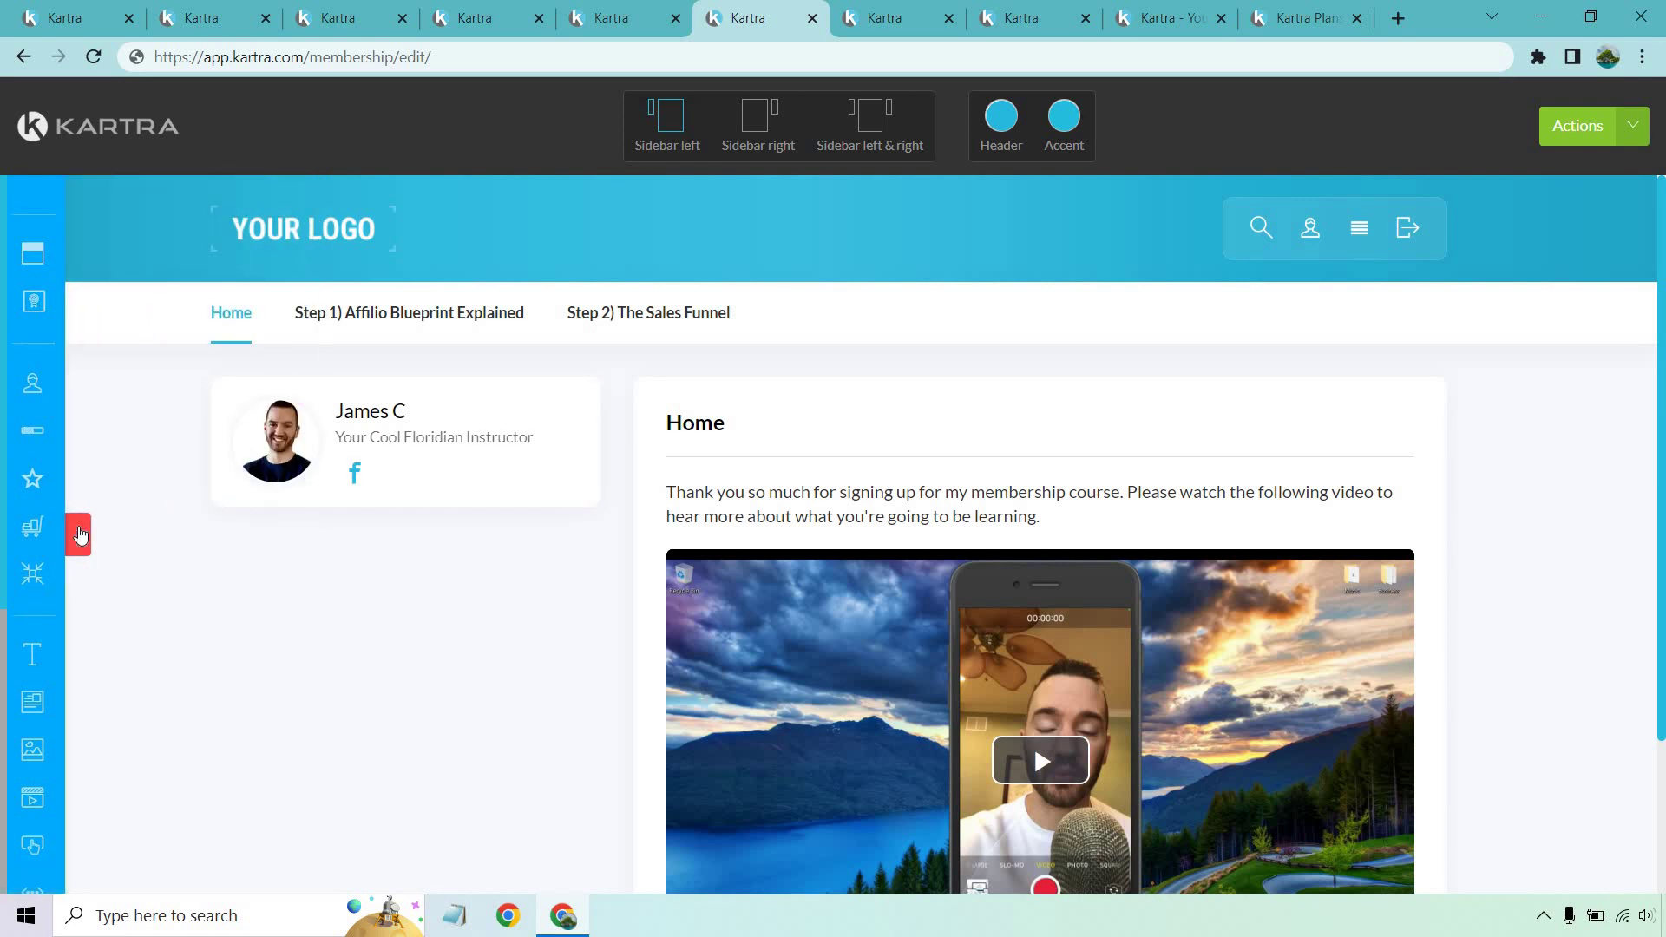
mouse_move(169, 386)
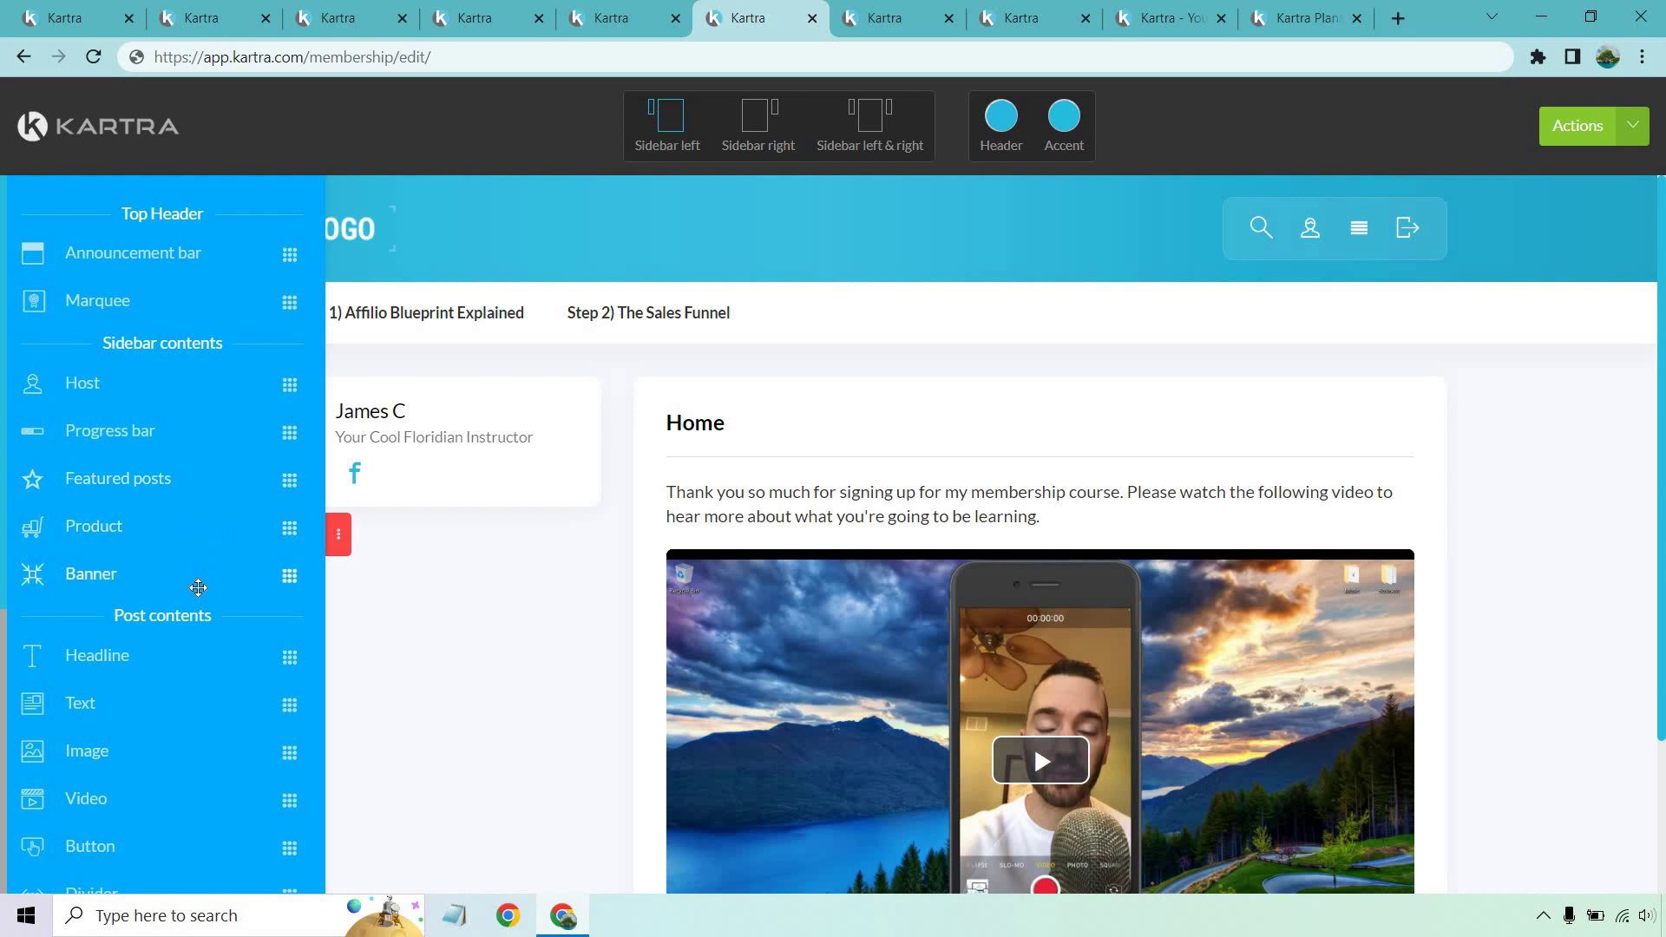
scroll(198, 580, down, 4)
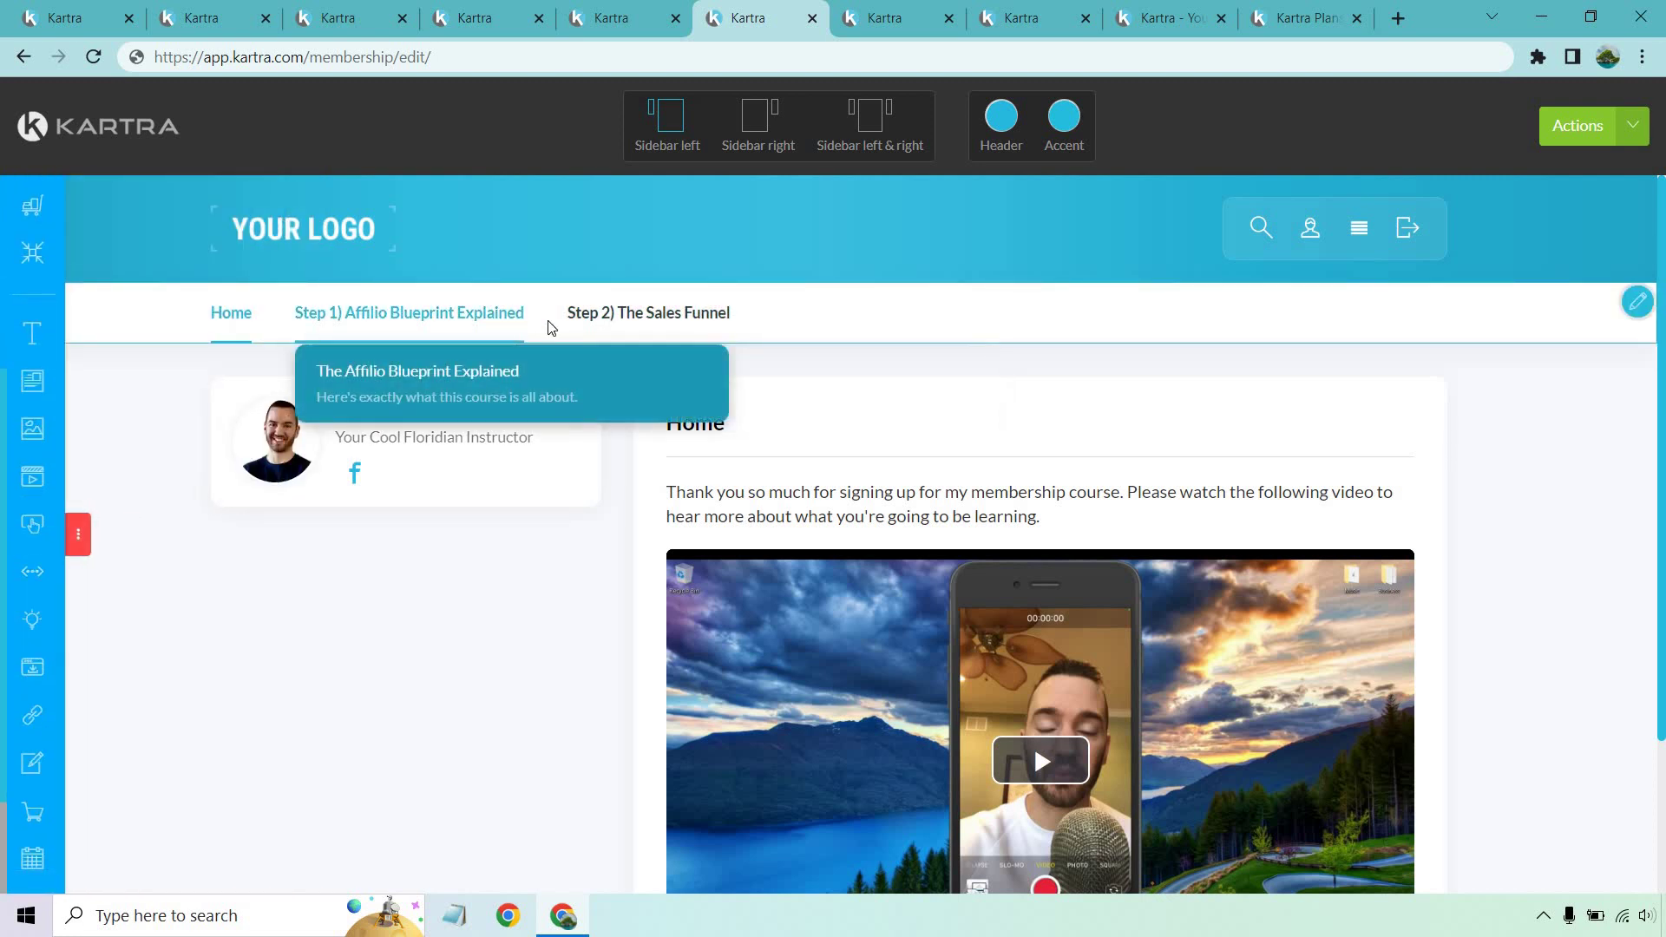
Step: Add then delete a Step 1 navigation subcategory, cancel, and switch to the Optin video
click(1631, 311)
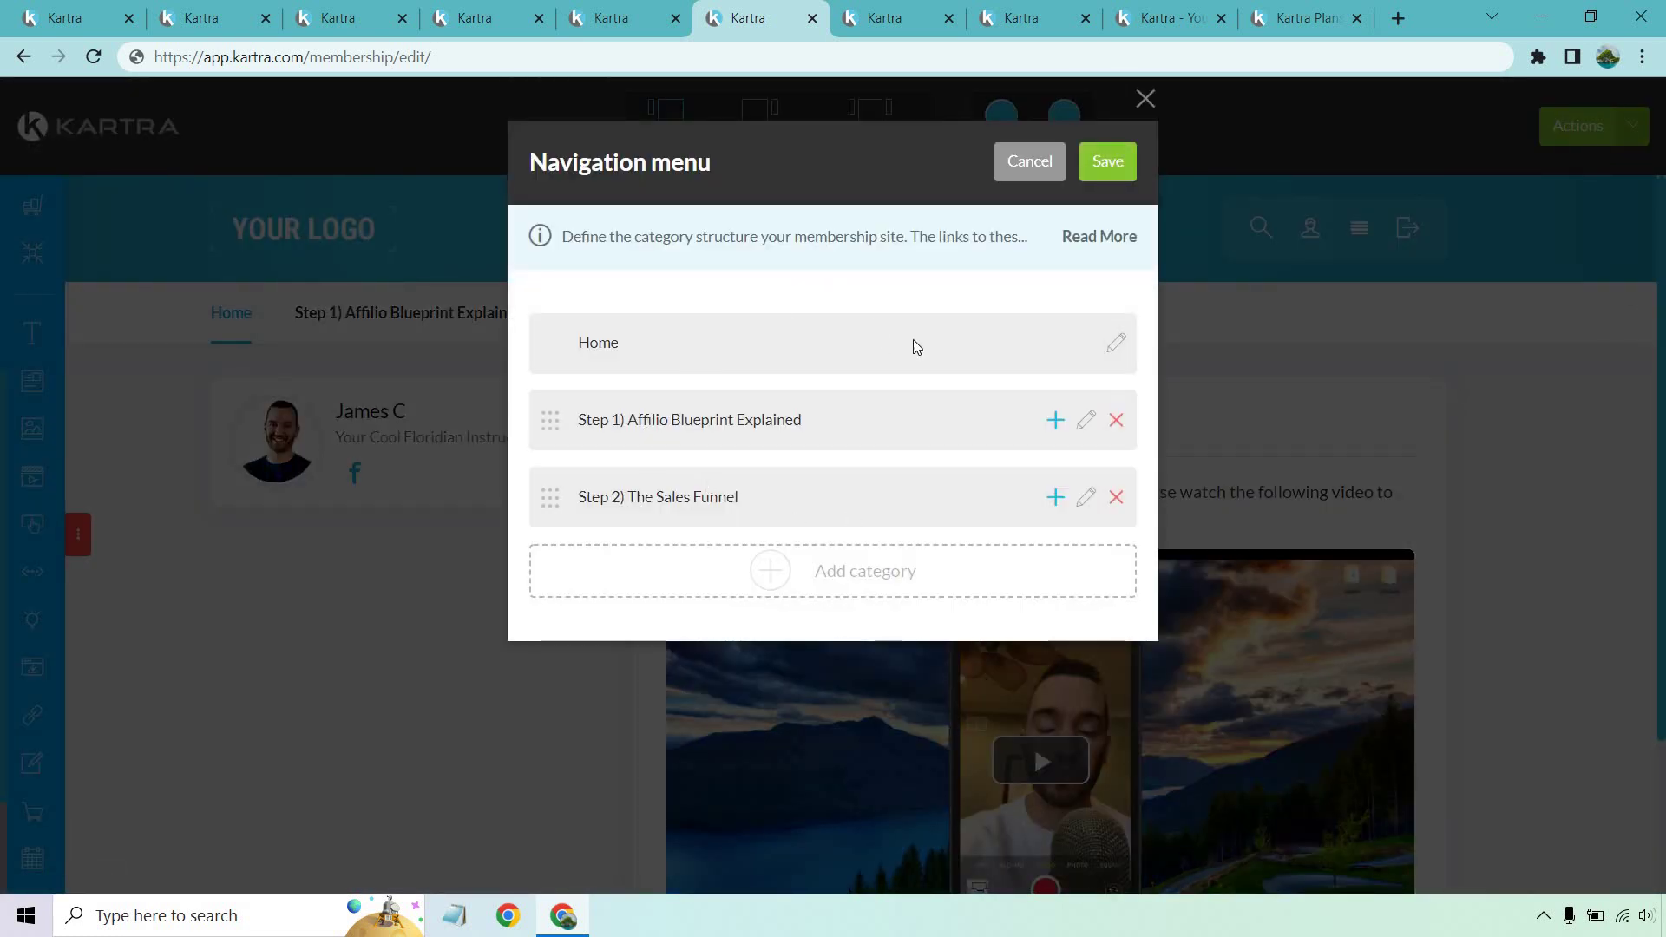
click(1055, 421)
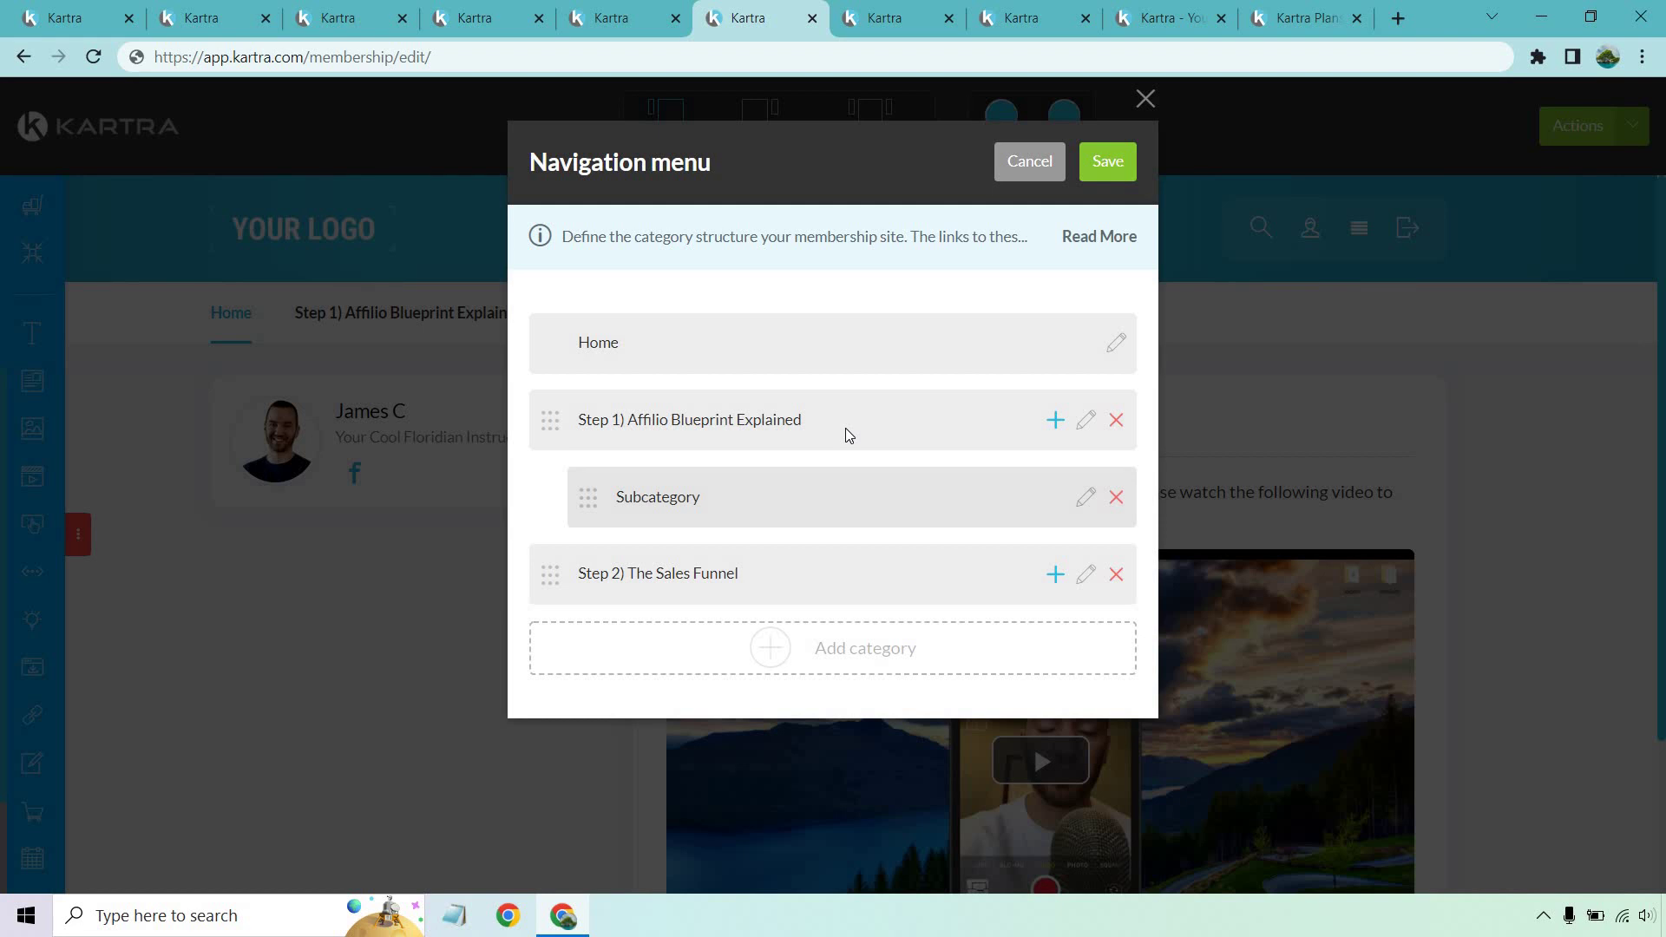
click(1116, 496)
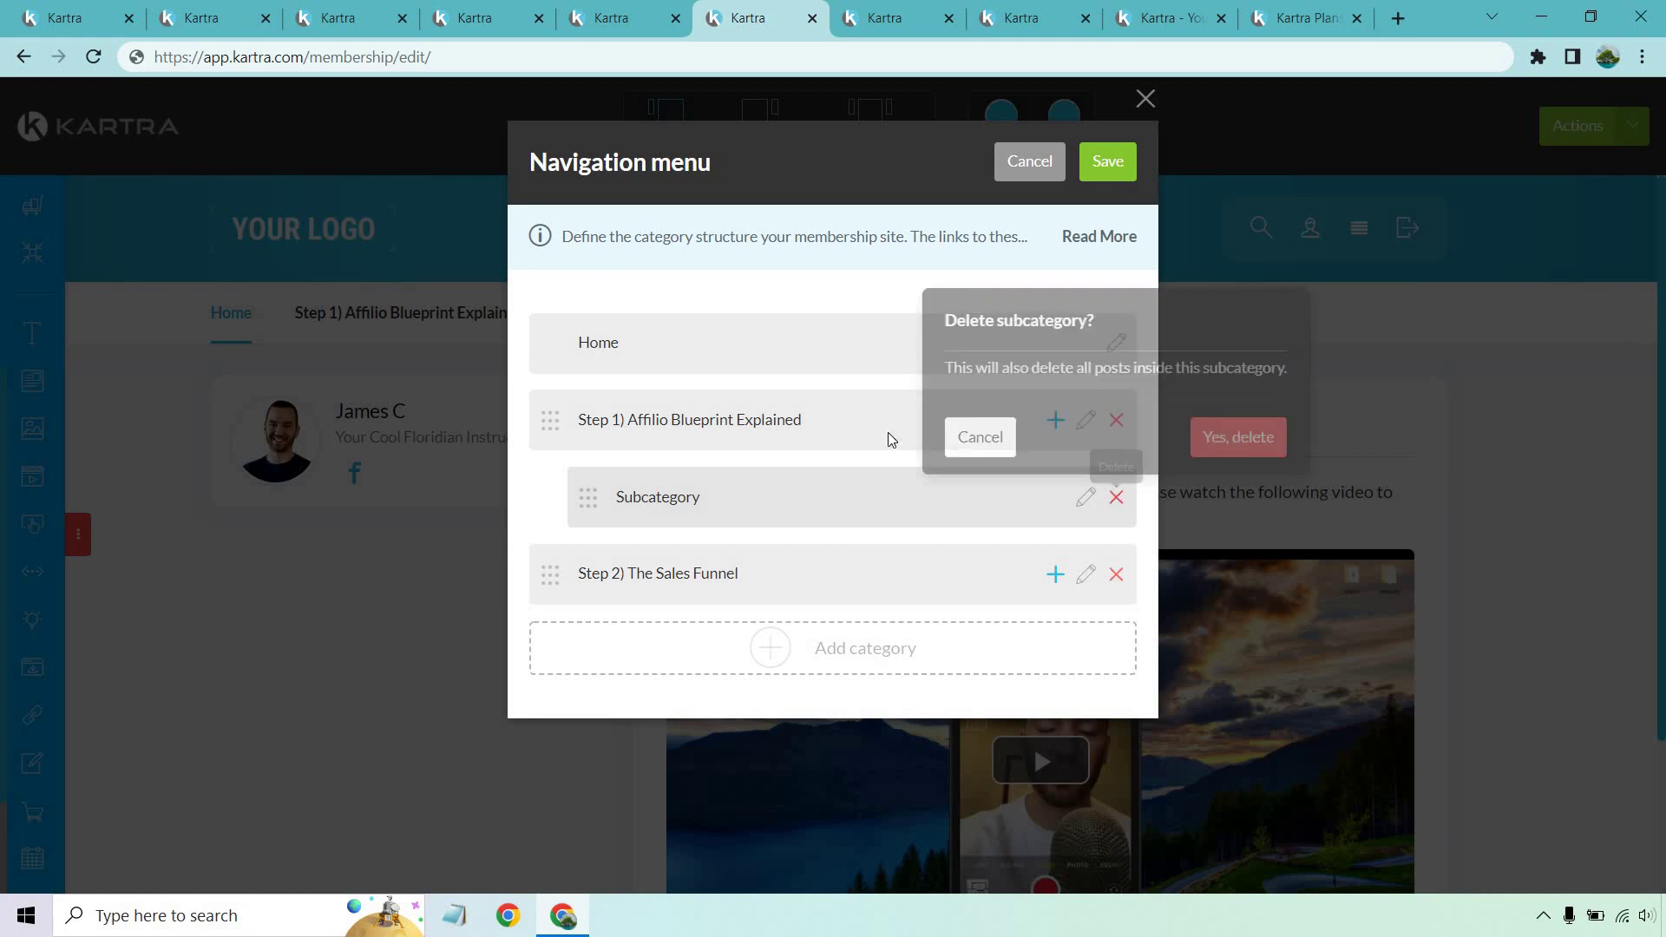
click(1238, 438)
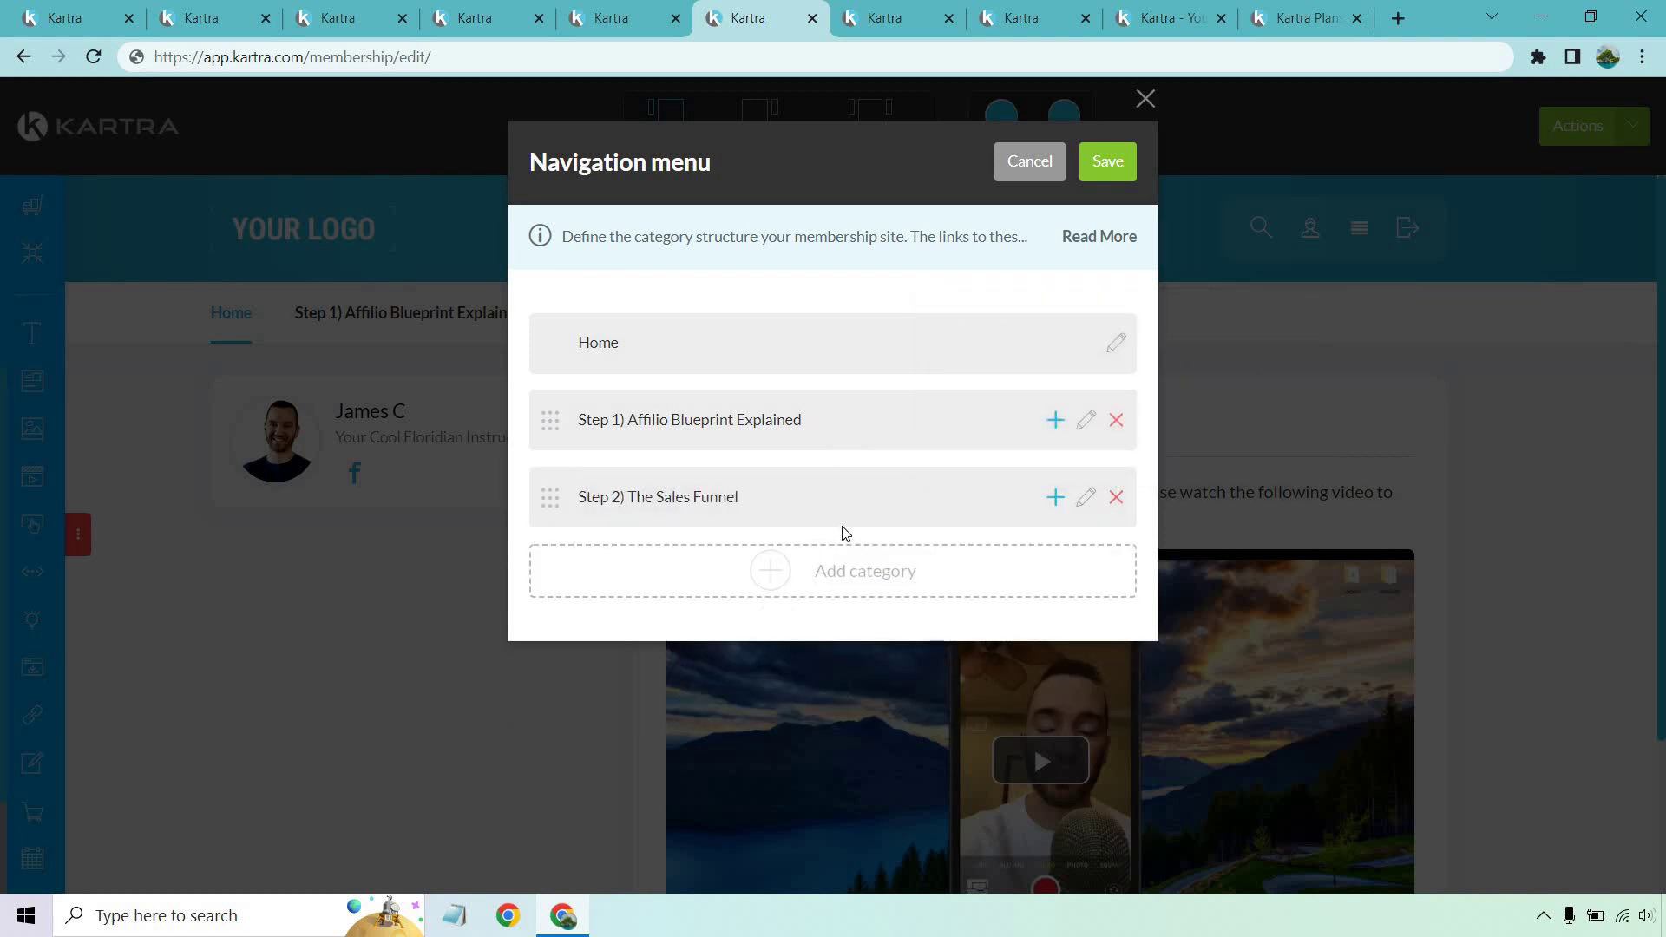
click(1013, 166)
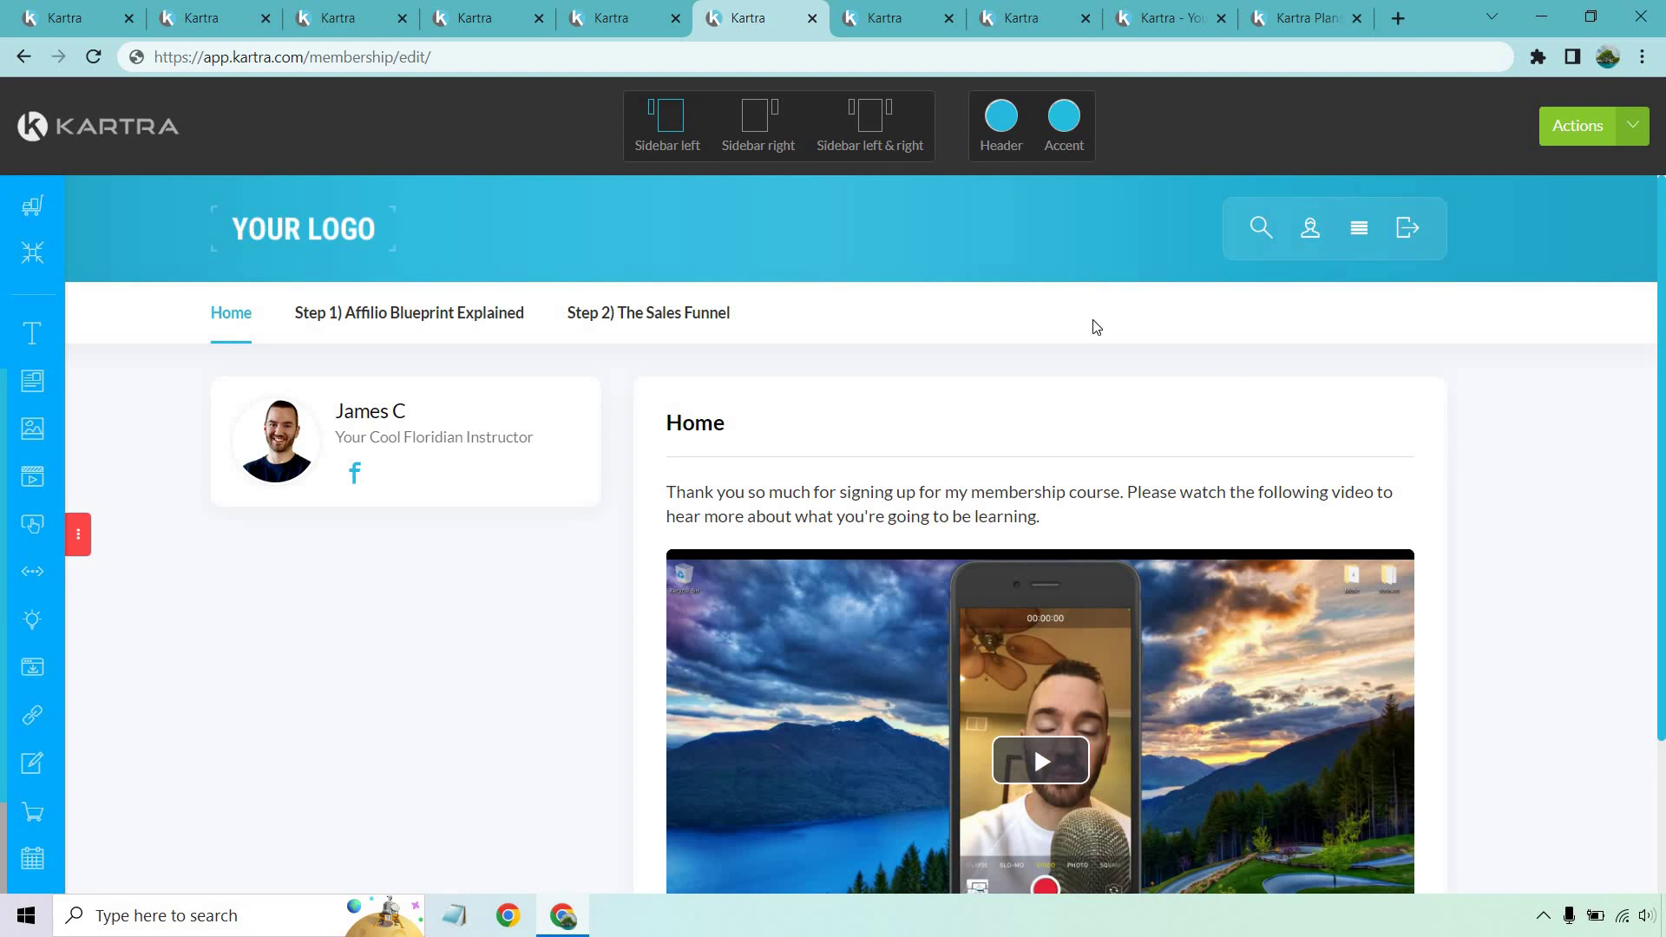
click(874, 19)
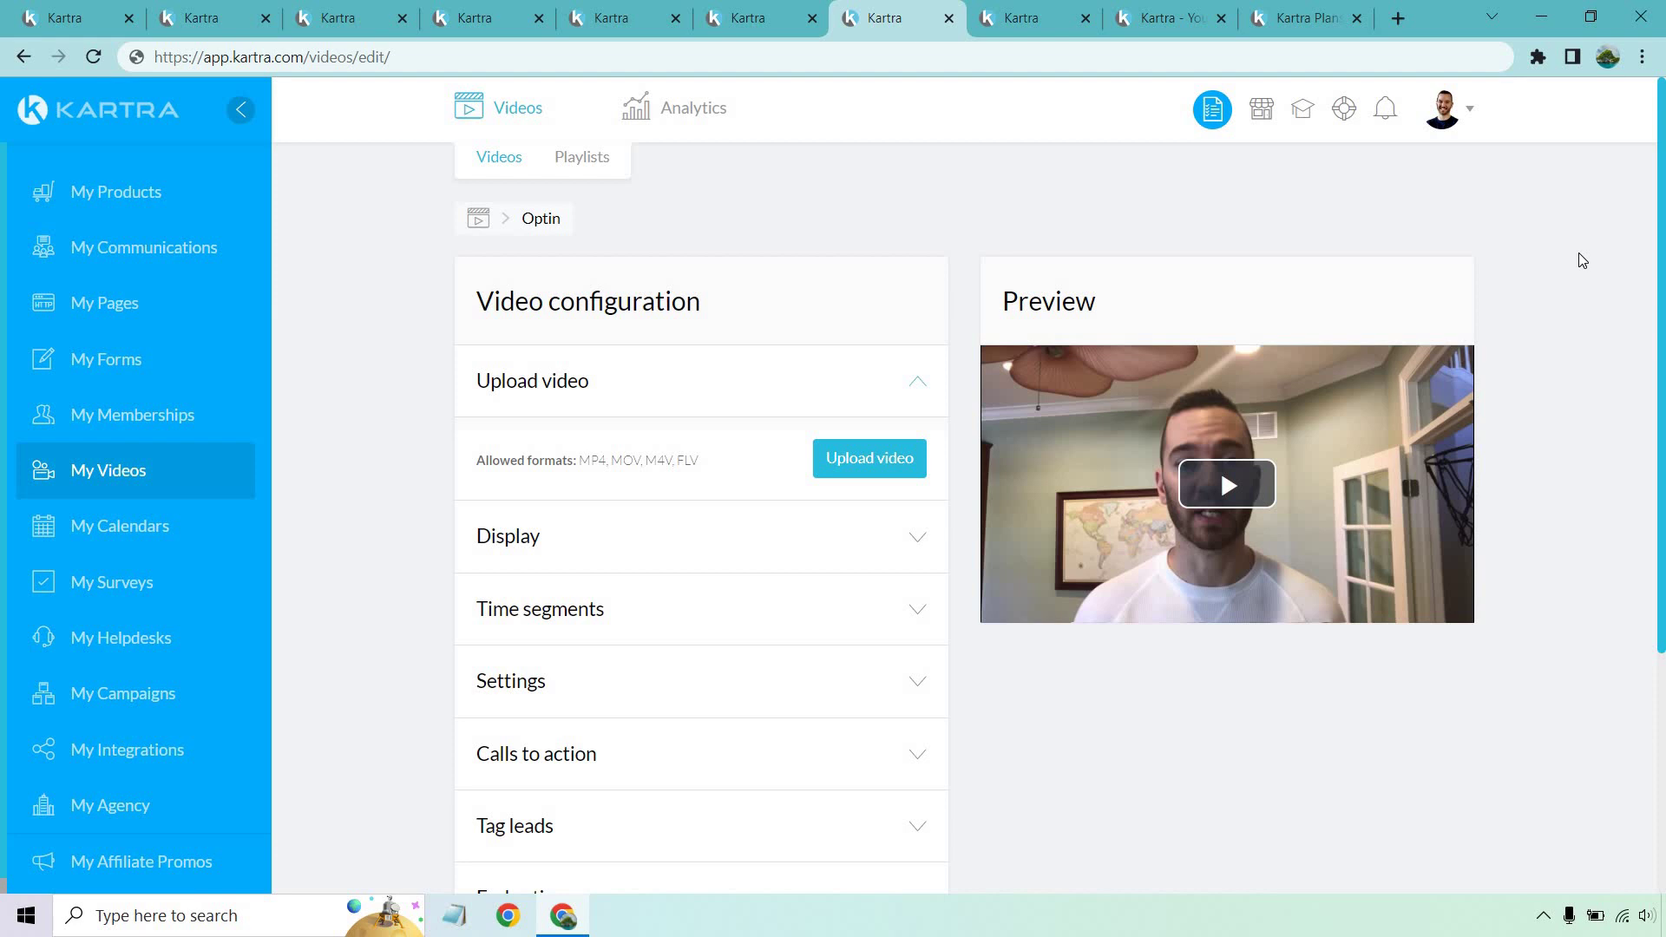
Step: Expand the Optin video's Display, Time segments, Settings and Calls to action sections
scroll(1306, 386, down, 1)
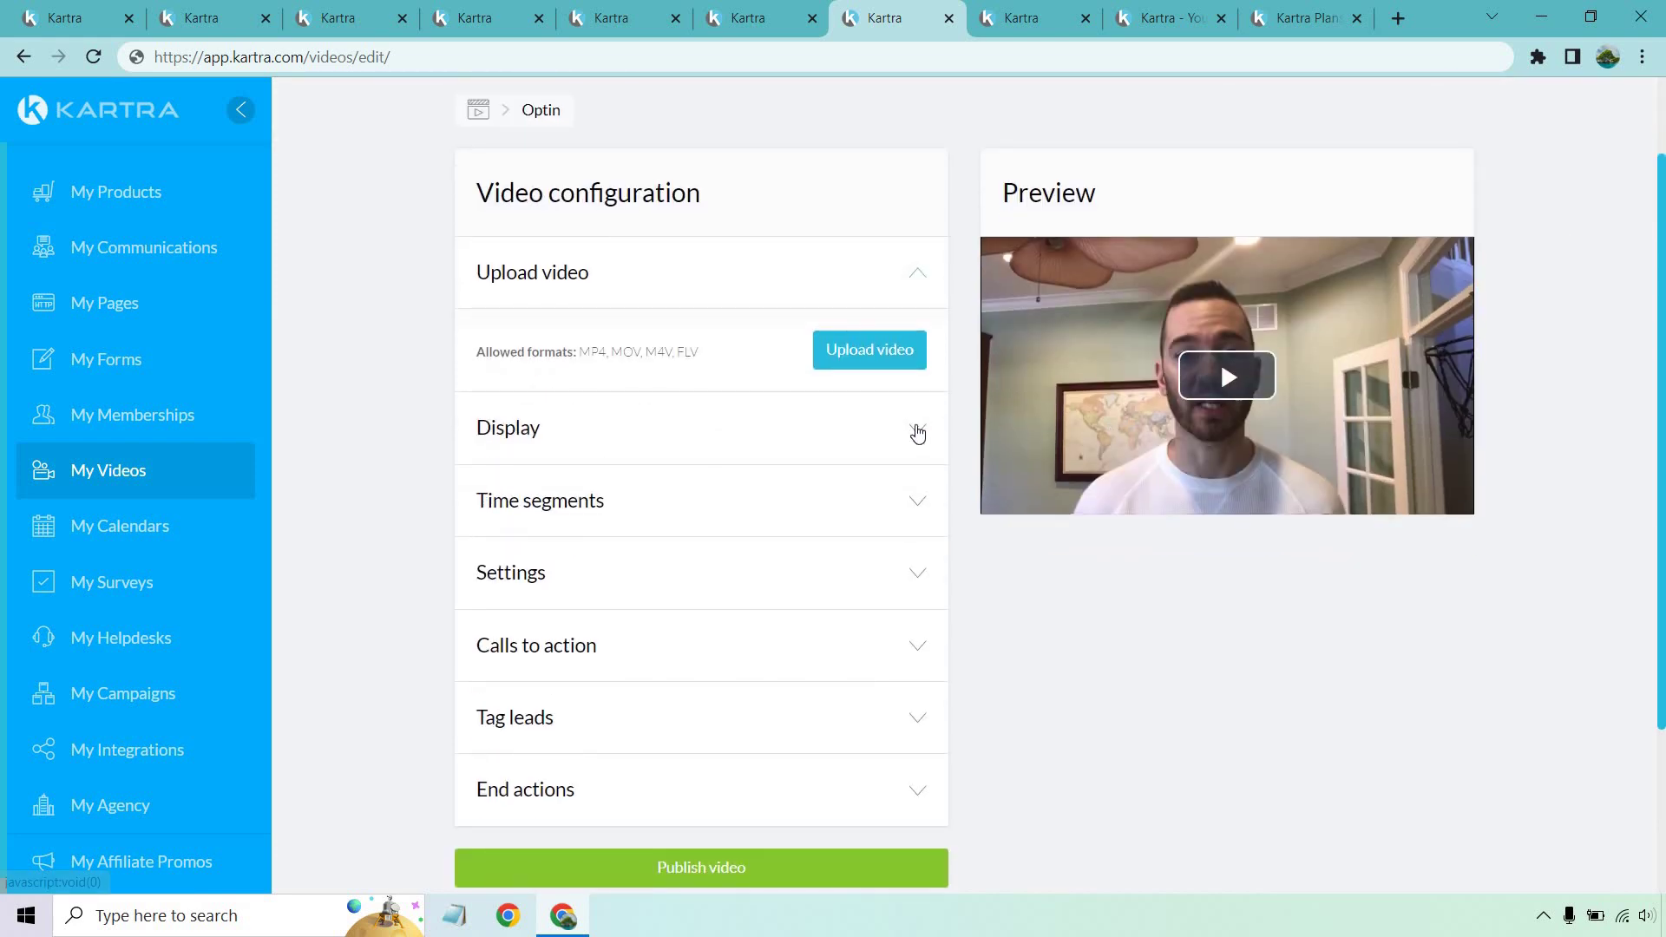
click(899, 425)
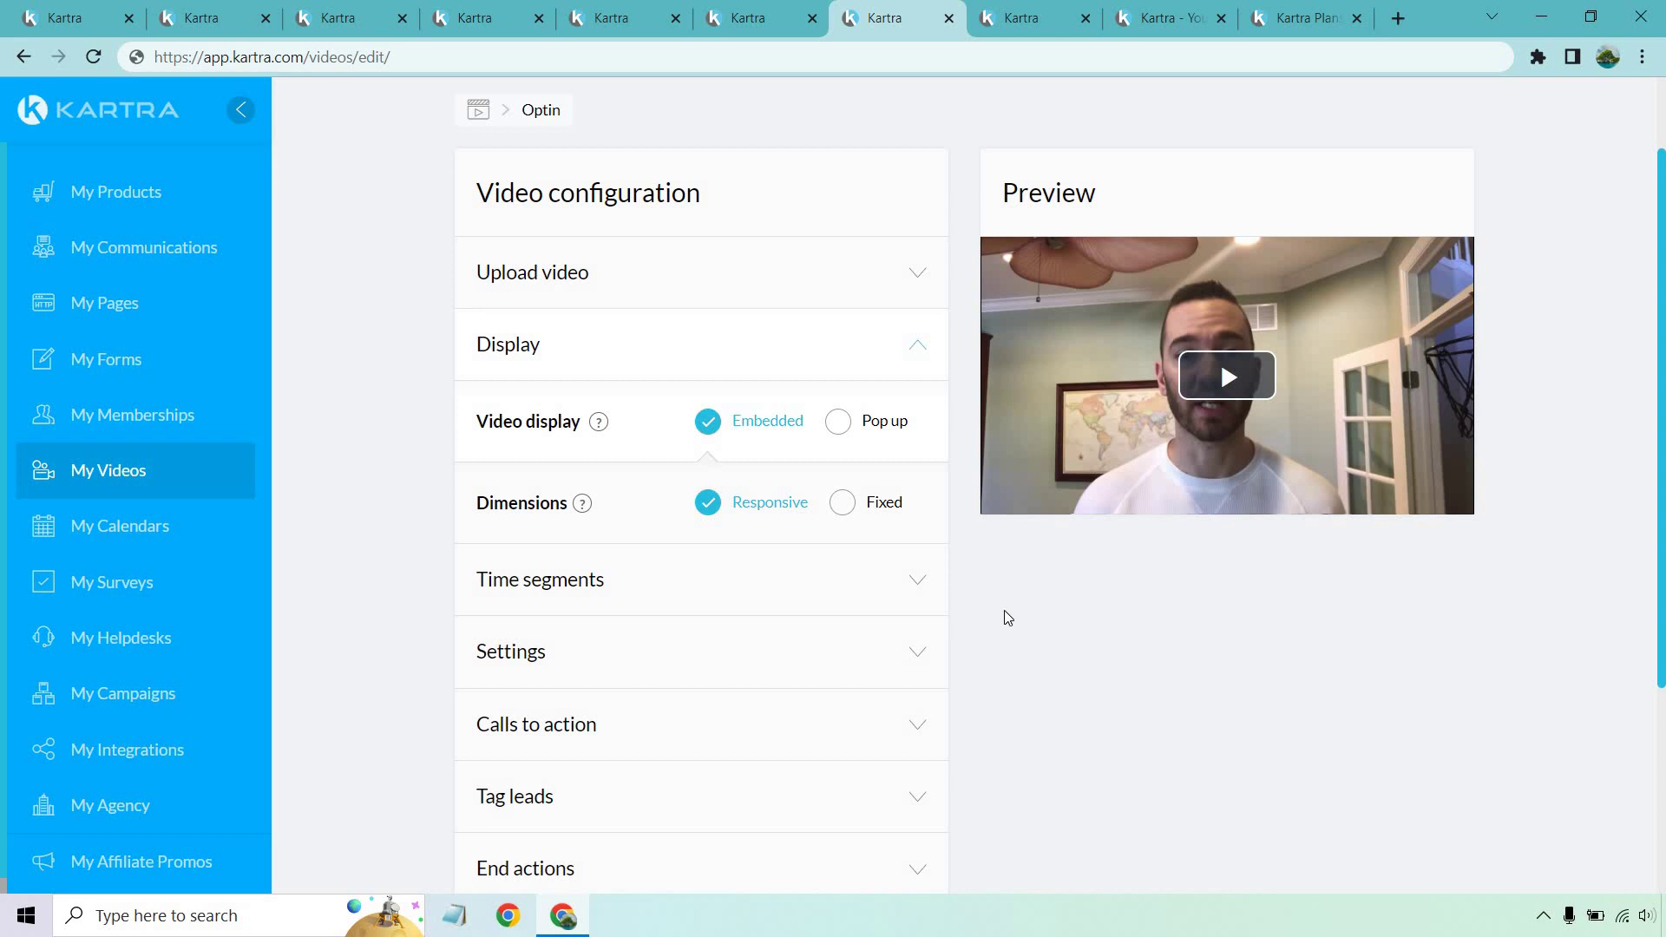
click(920, 578)
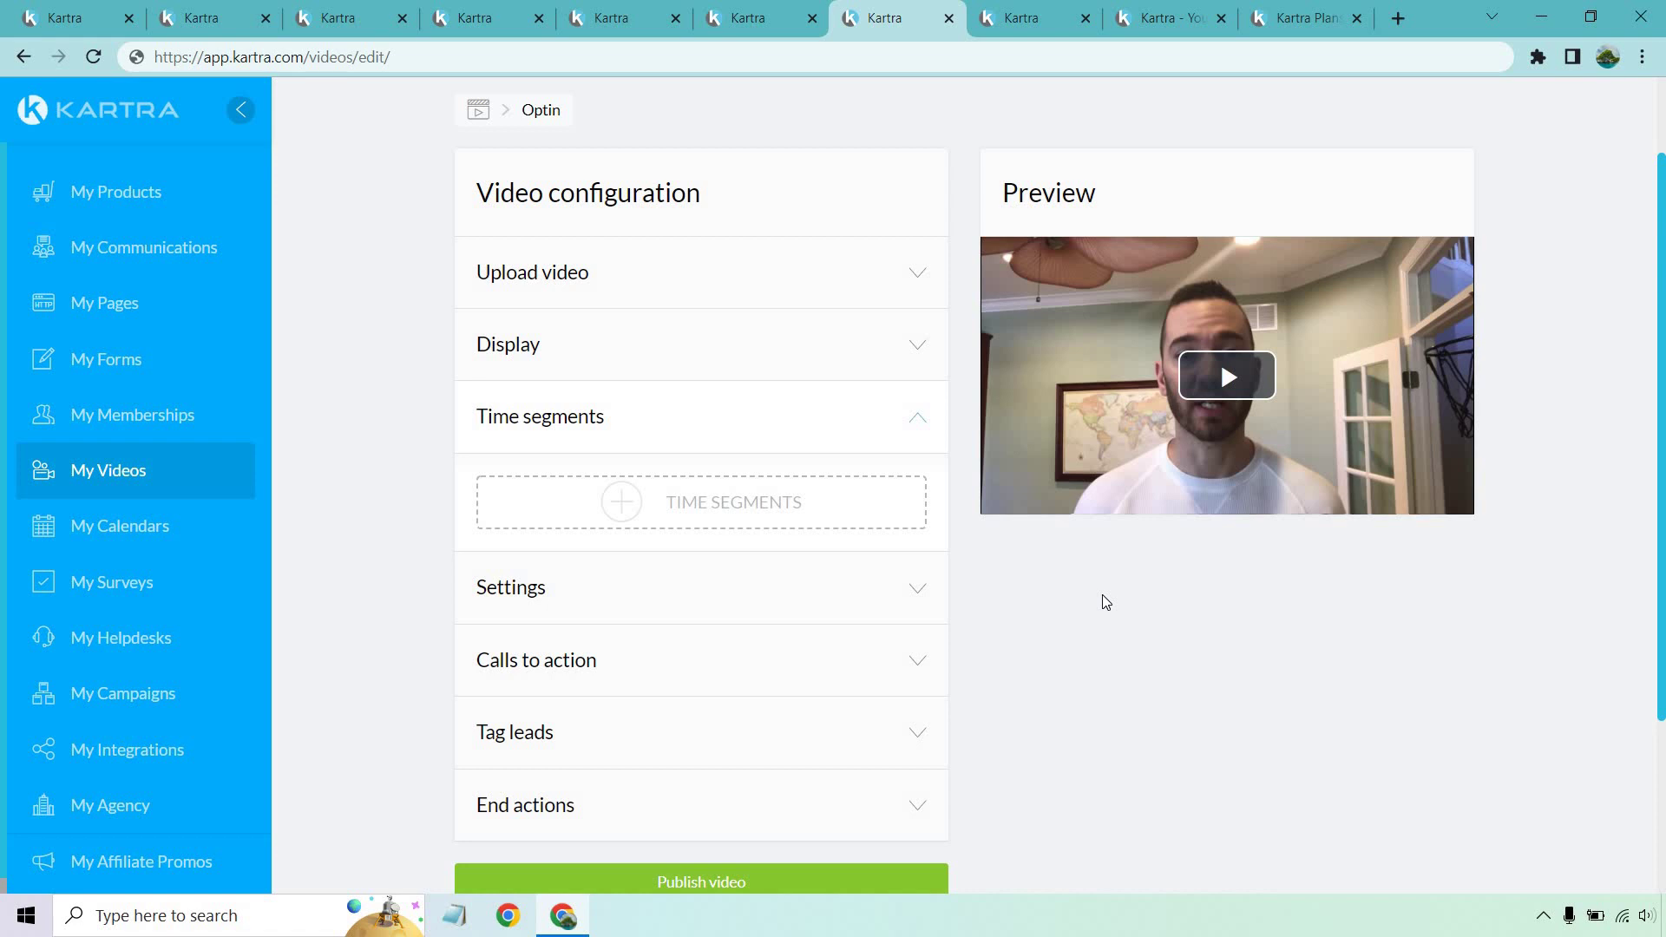
click(923, 585)
scroll(1144, 658, down, 1)
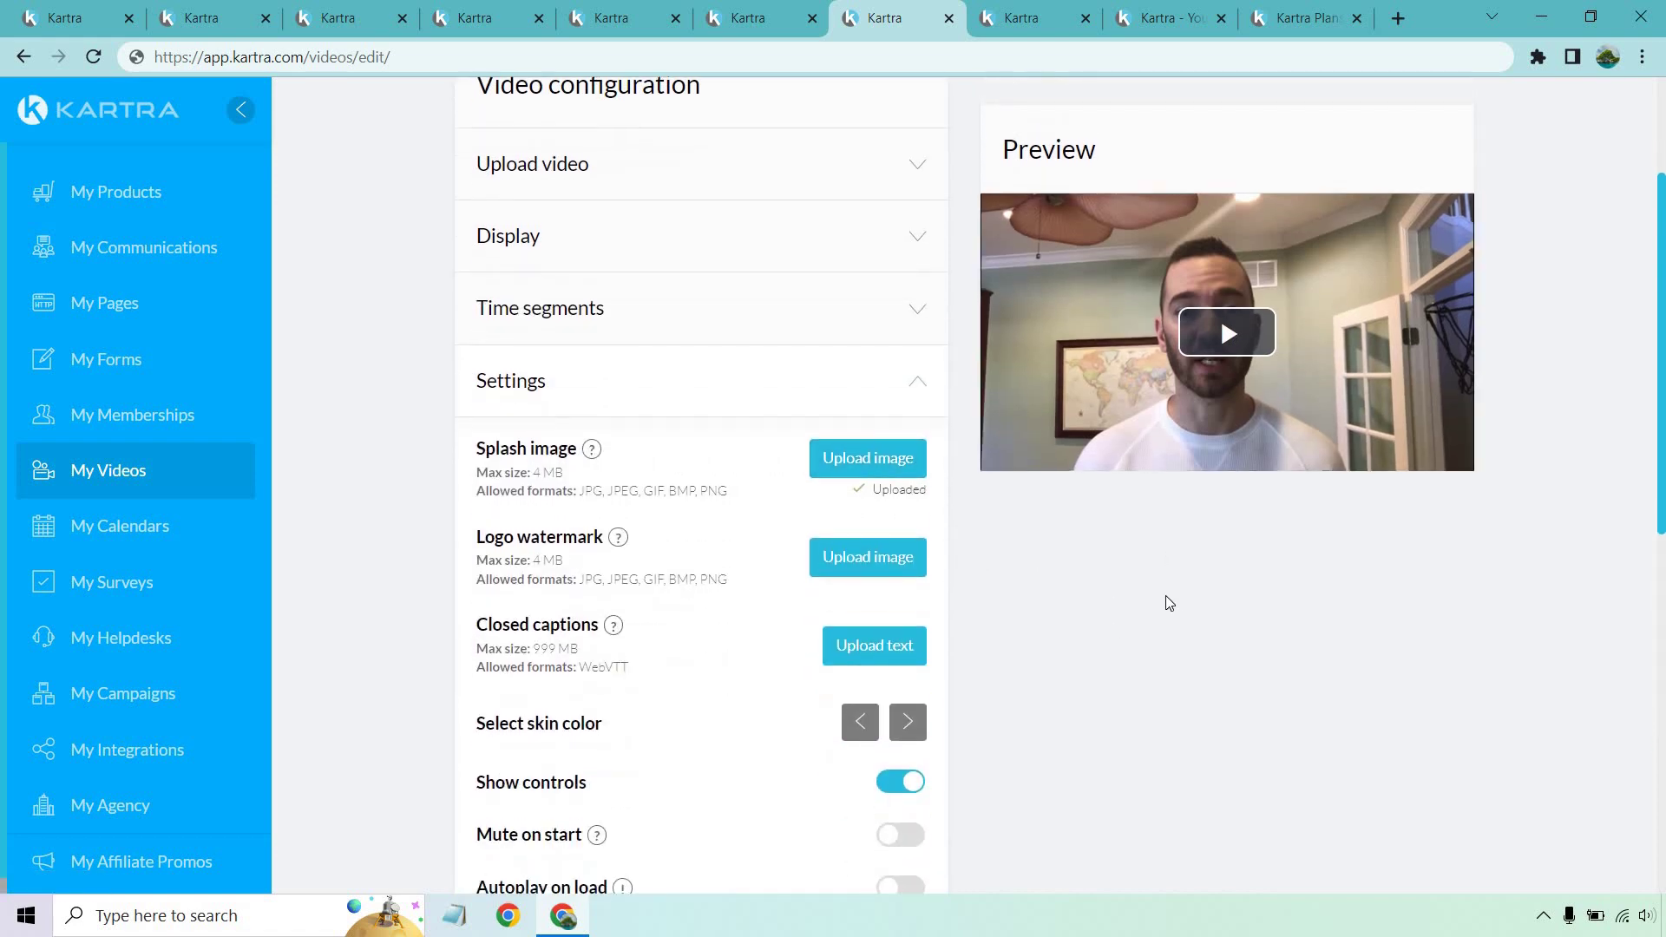
click(922, 383)
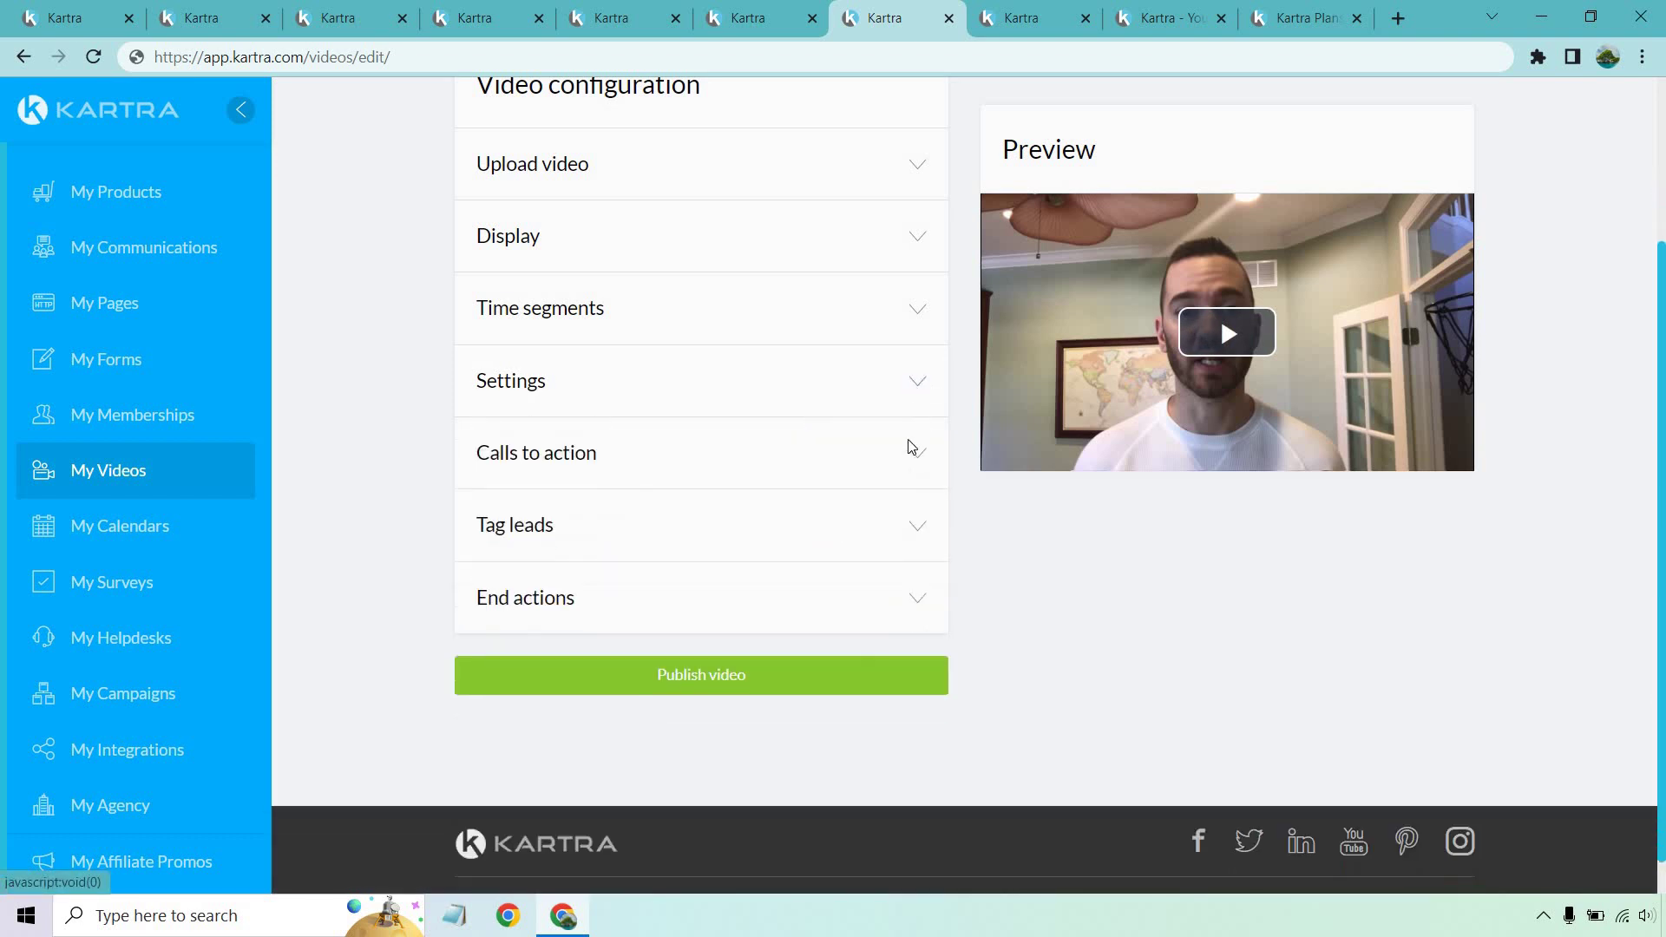
click(919, 451)
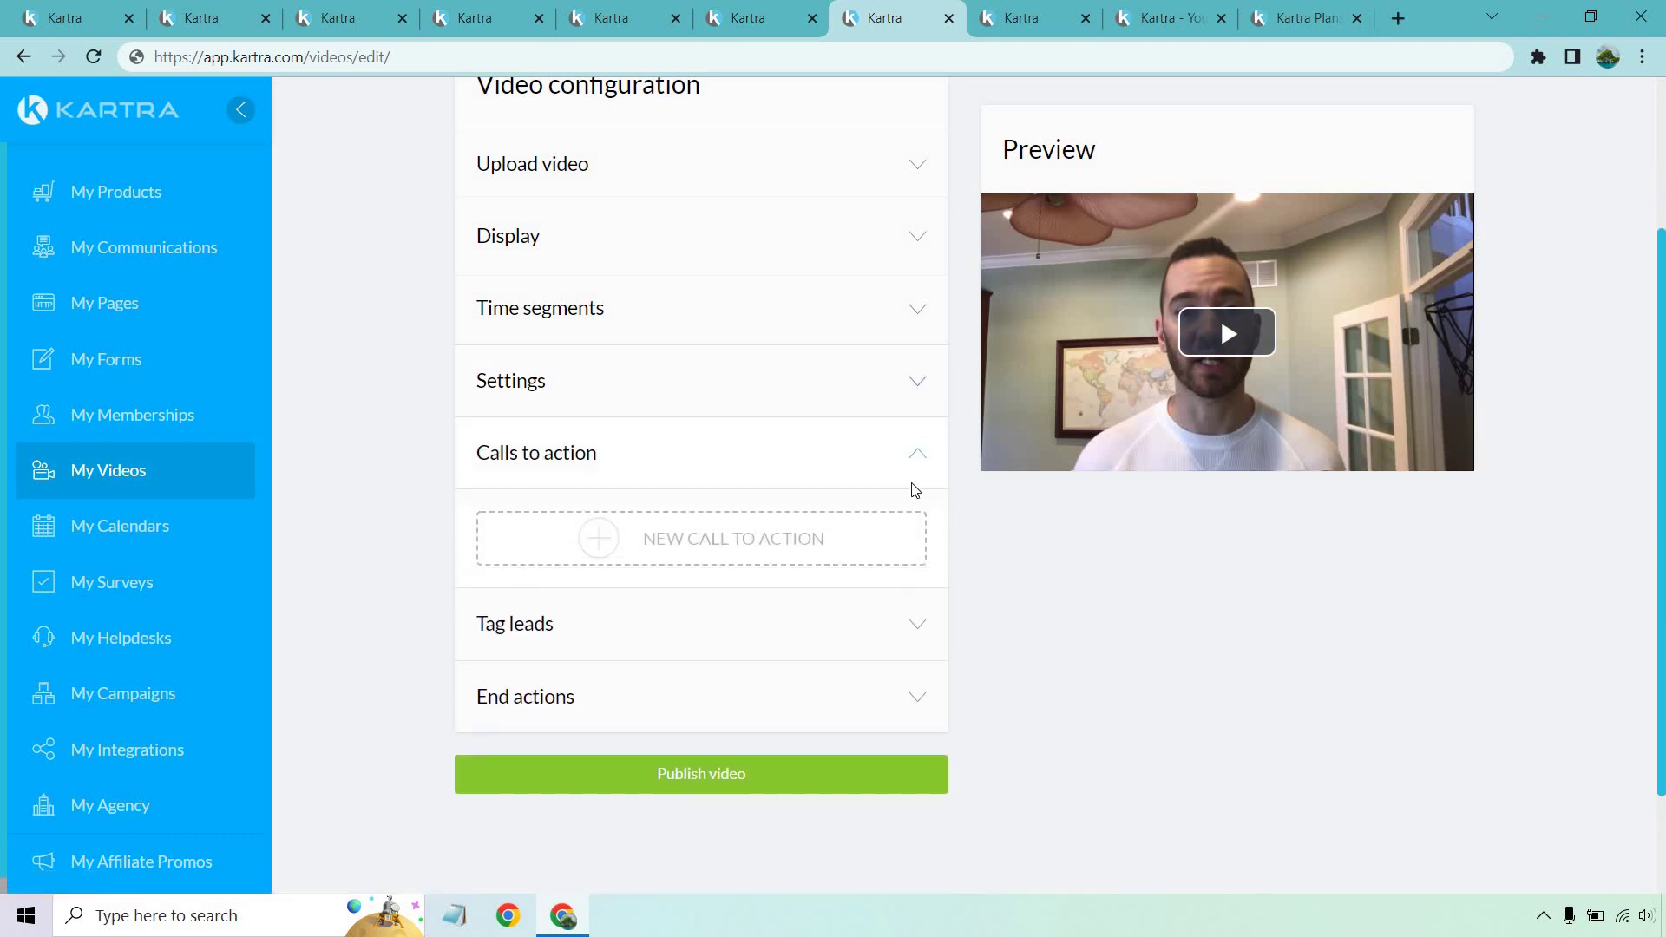
Step: Start a new call to action, try Opt-in then Caption + Button, and close without adding
click(771, 542)
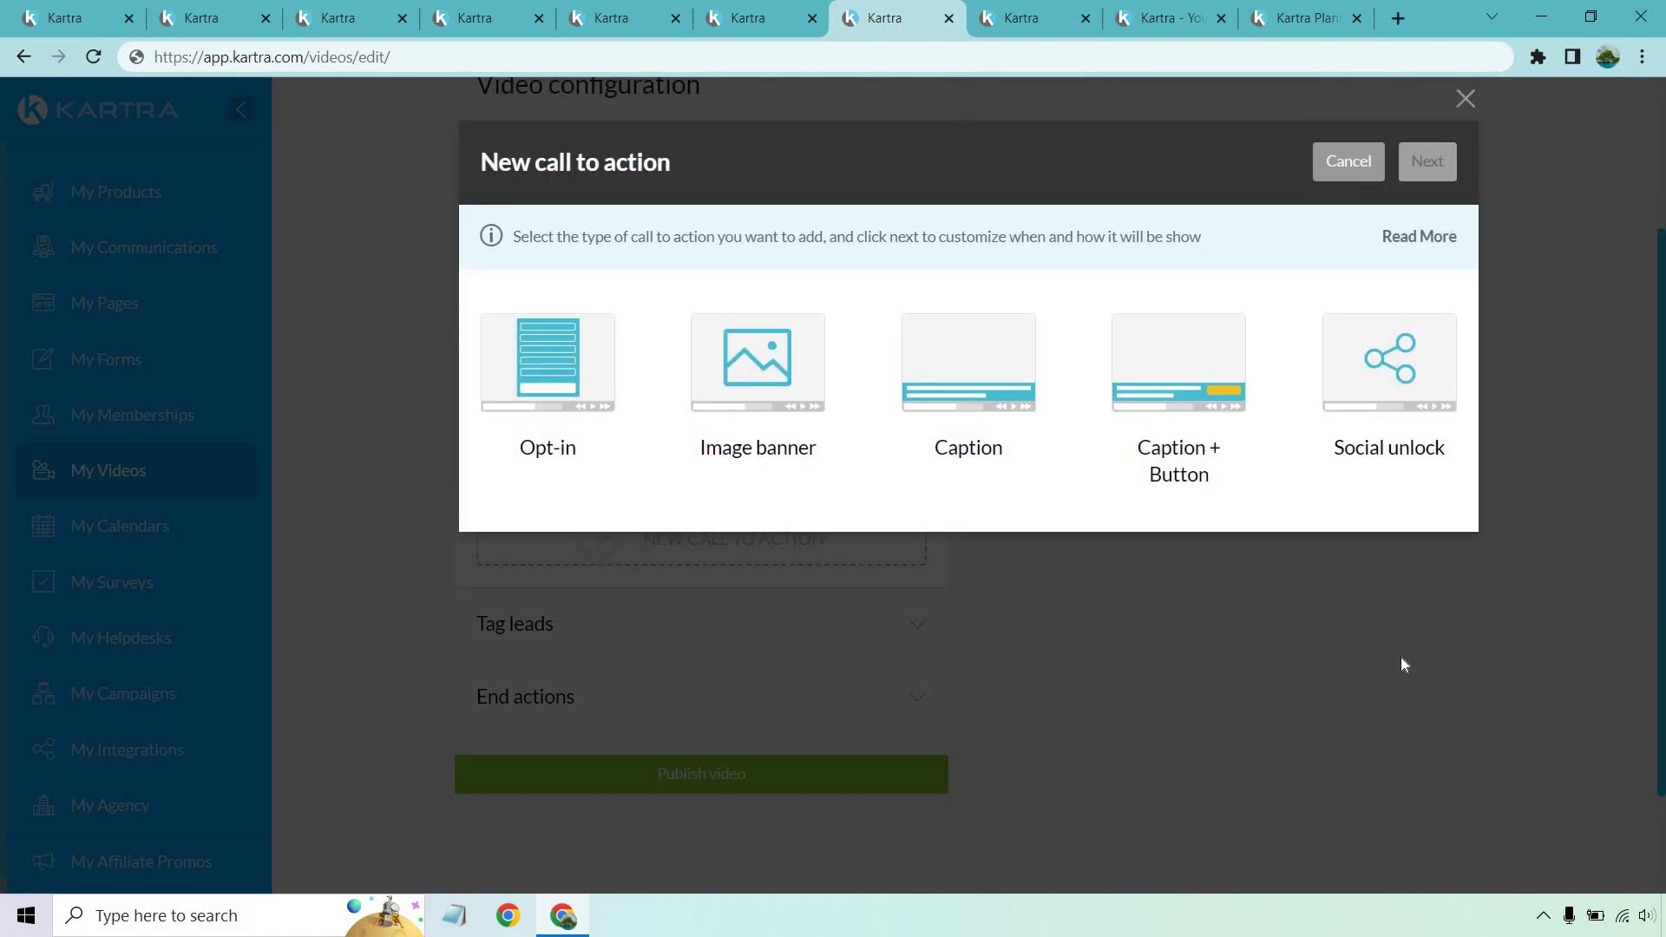
click(566, 392)
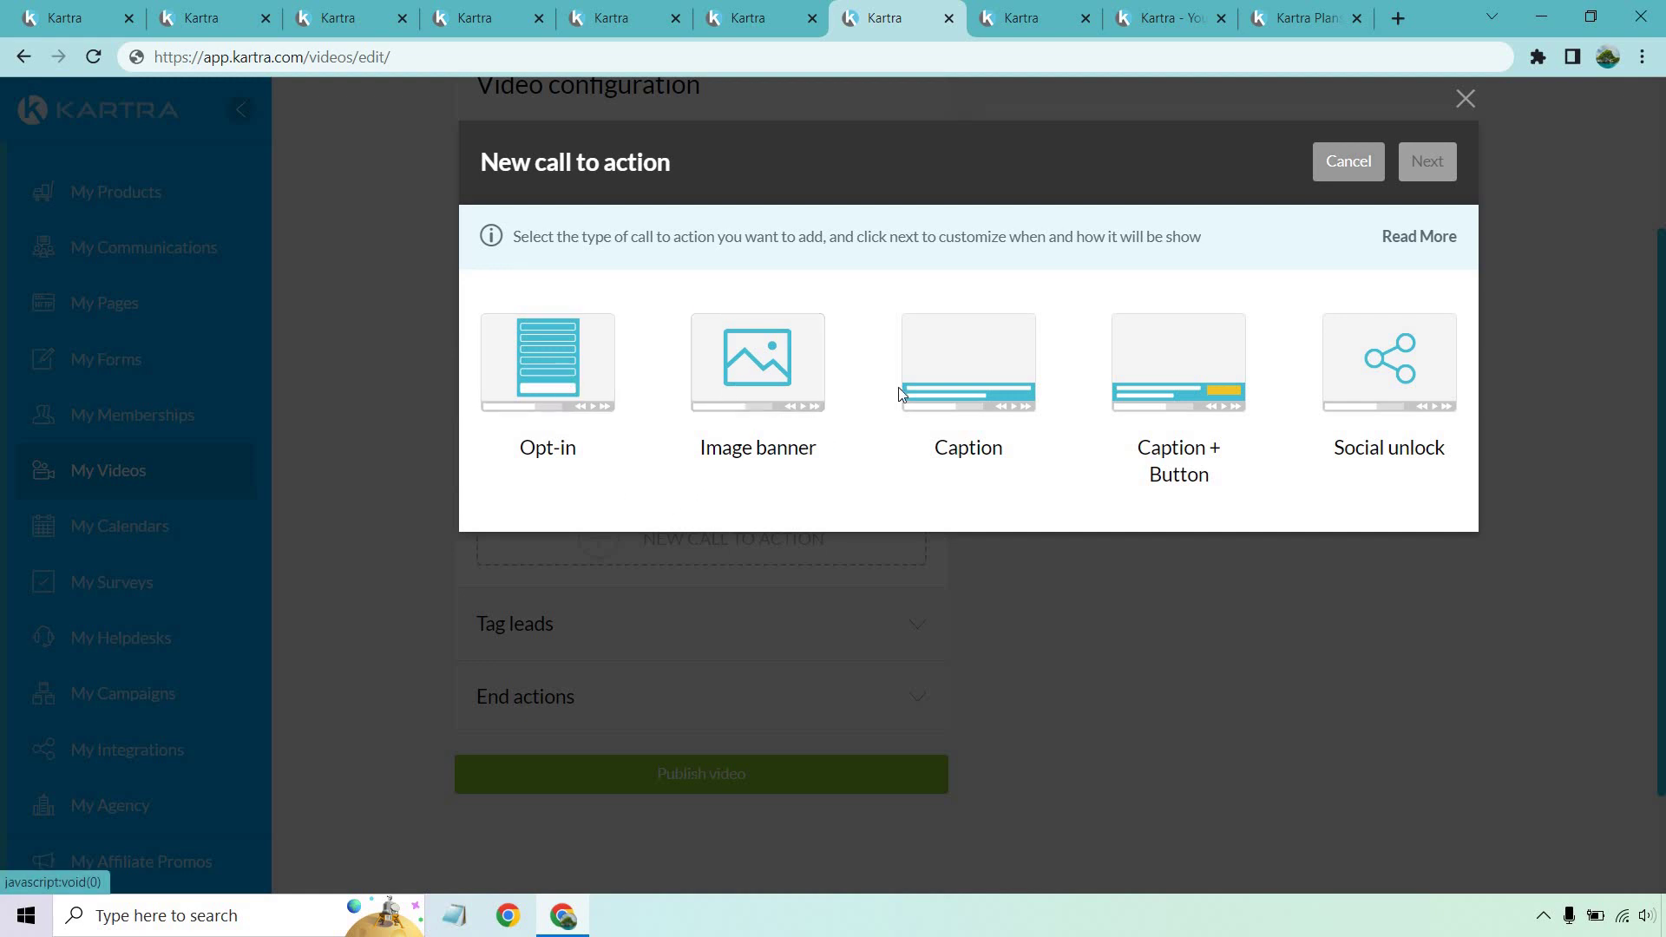
click(1137, 460)
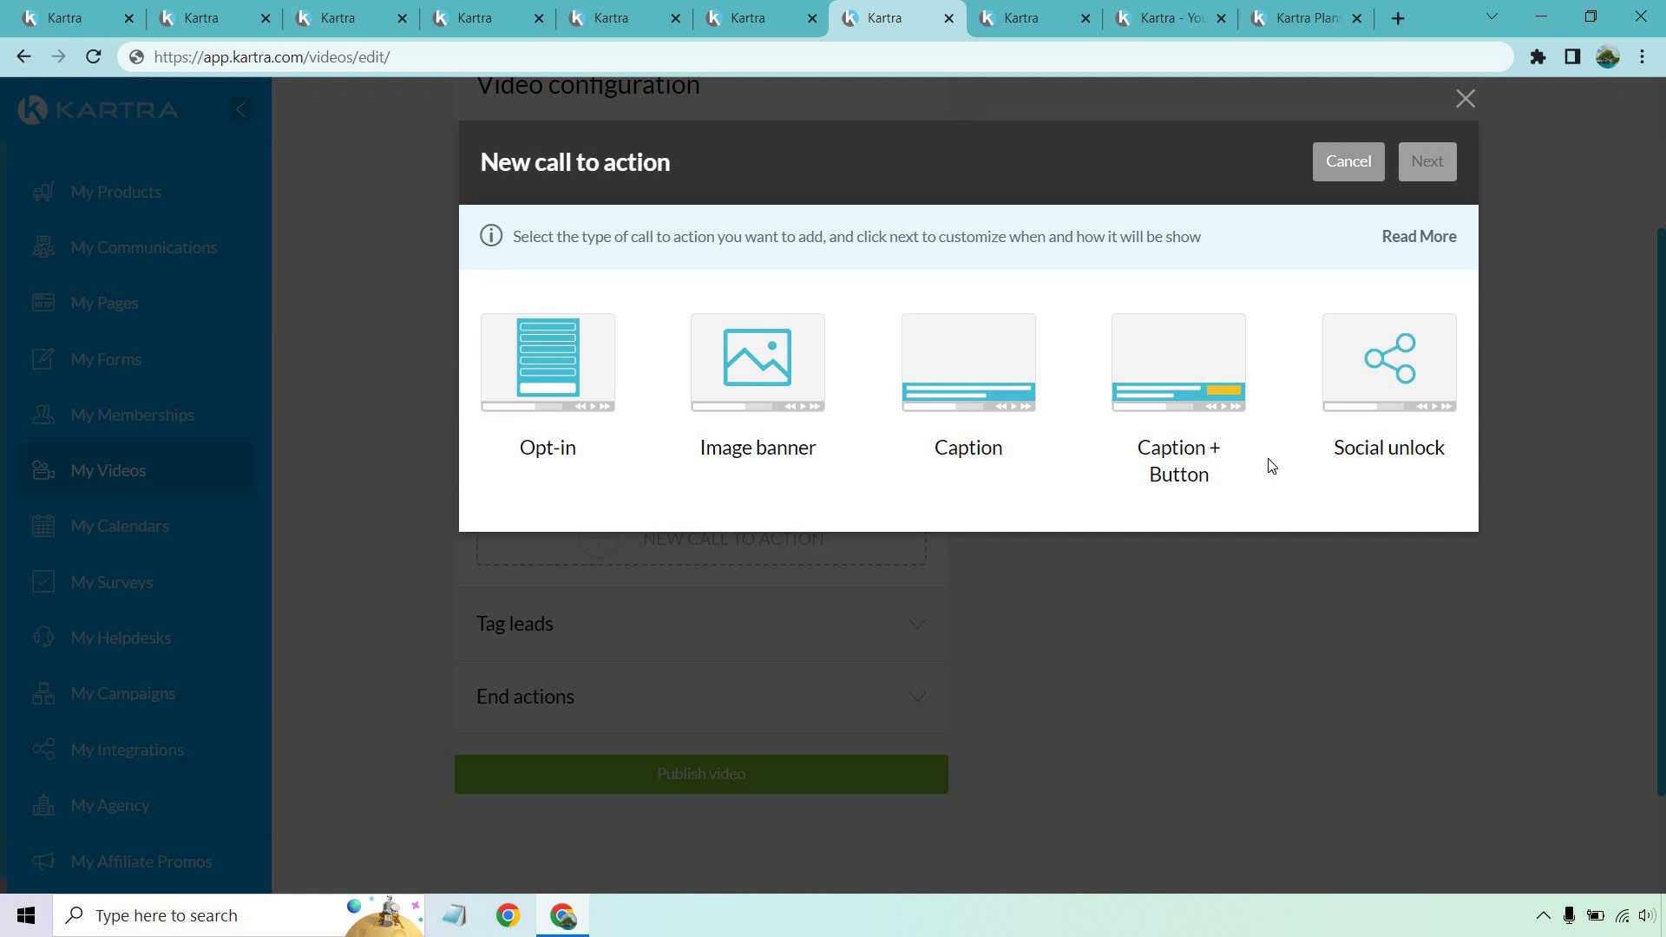
click(1464, 99)
Step: Switch to the helpdesk setup showing the Billing and Technical Support departments
click(1037, 16)
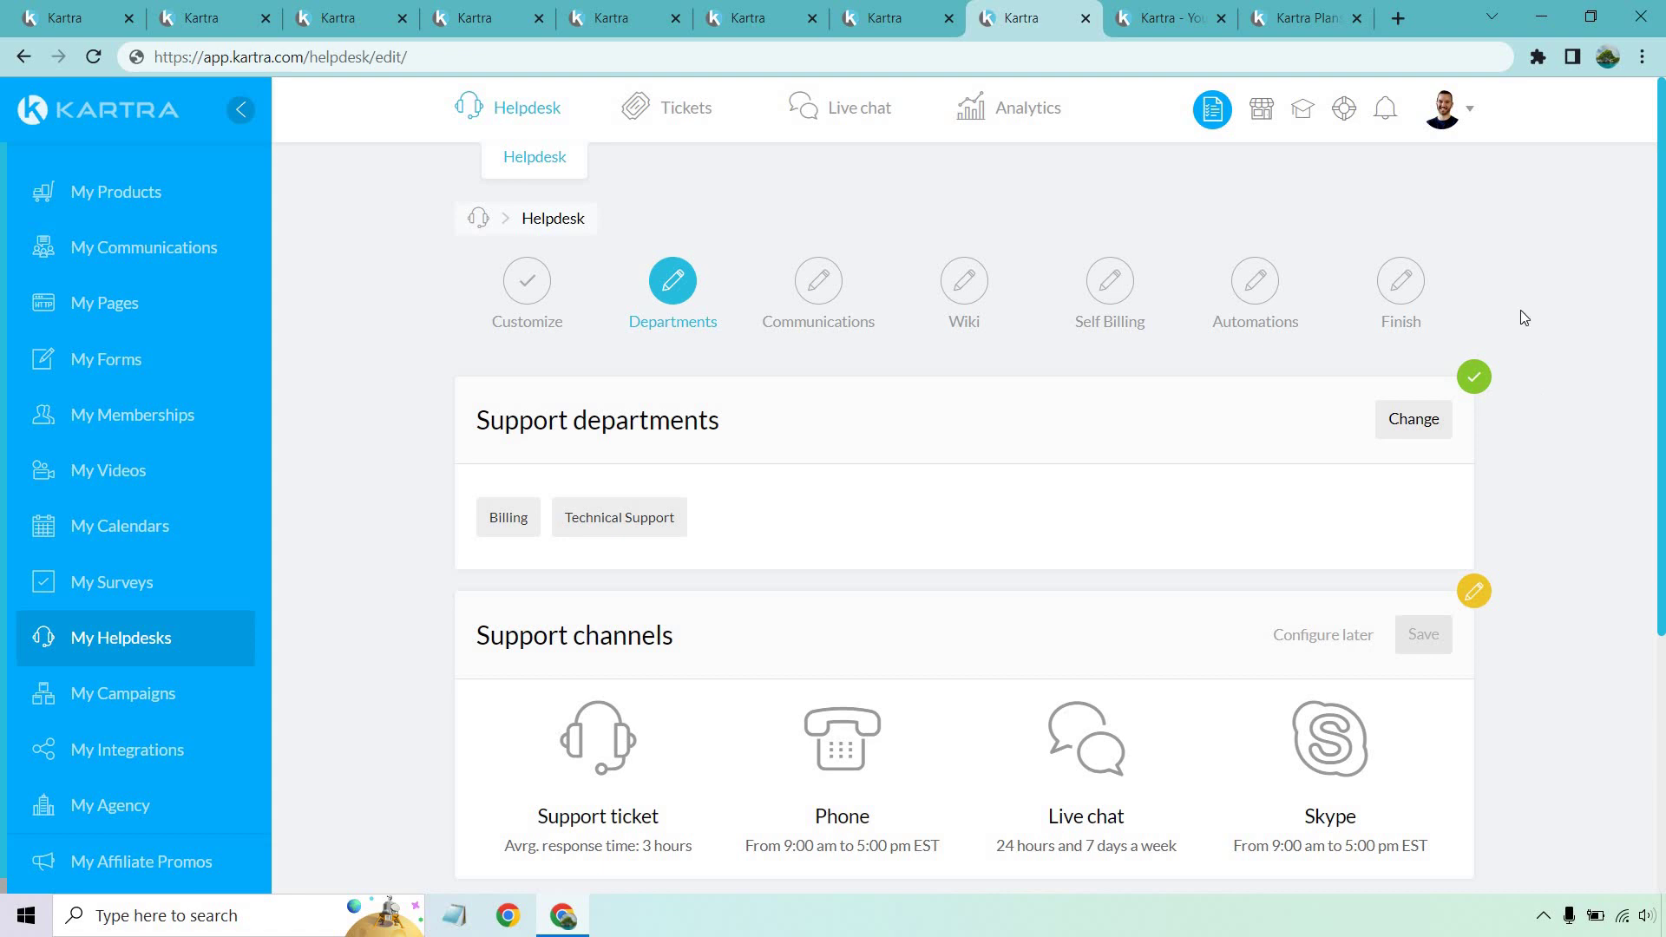
Step: Go to the Kartra website and show its Features list, from Checkout to Marketplace
click(1146, 21)
mouse_move(985, 114)
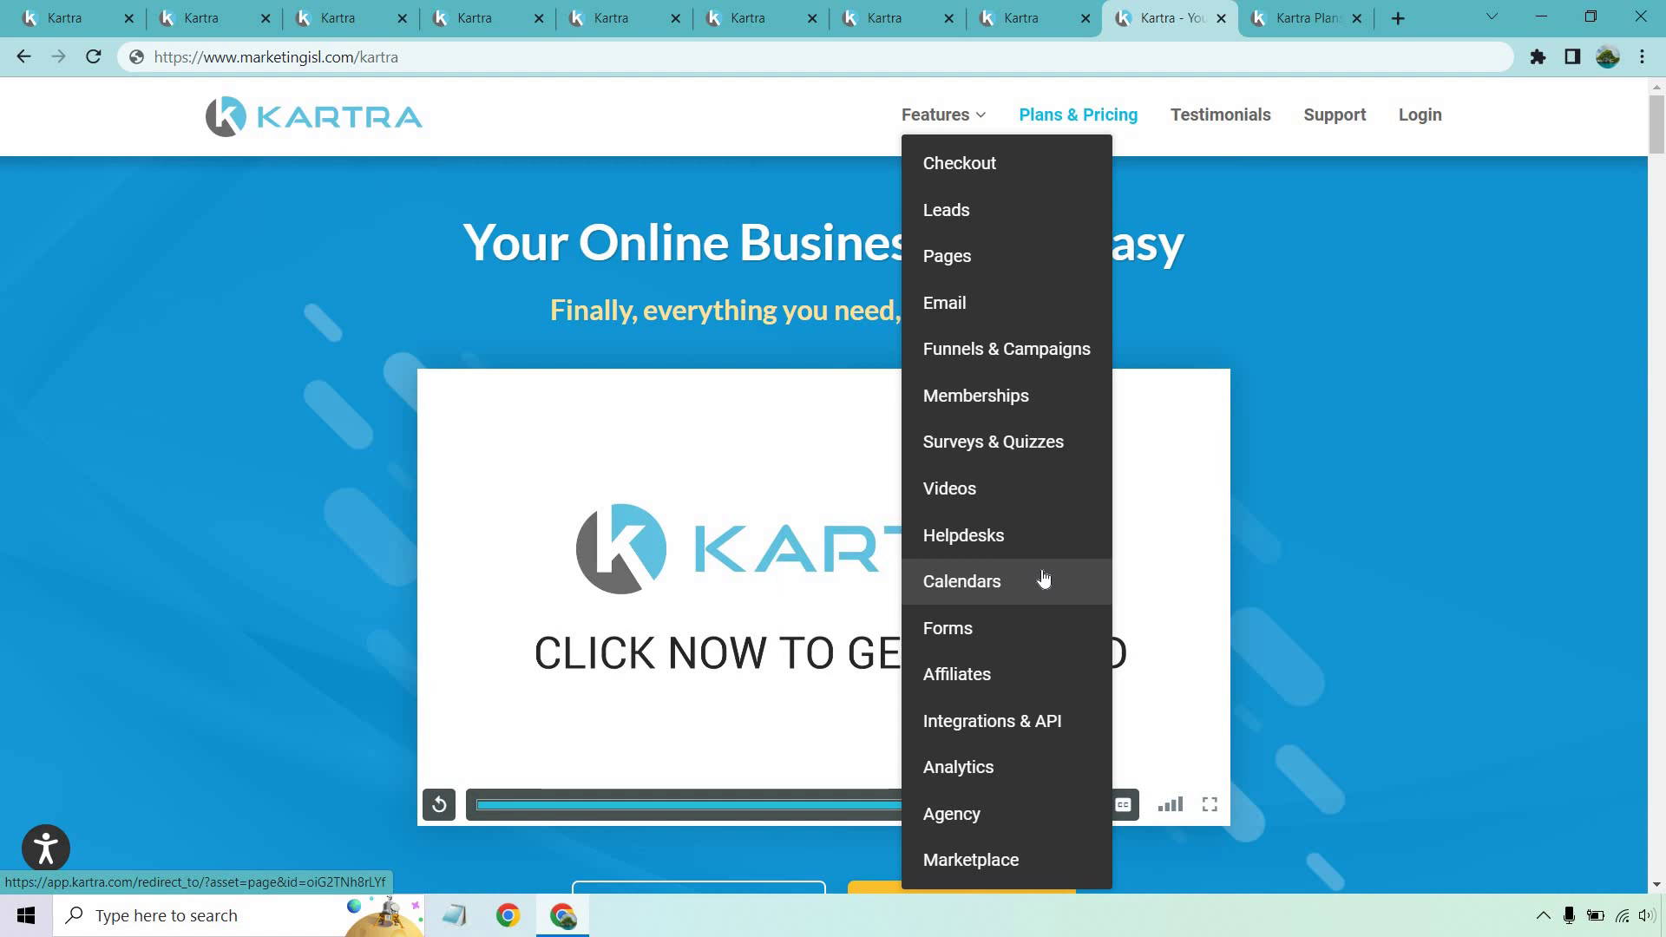
scroll(1037, 564, down, 1)
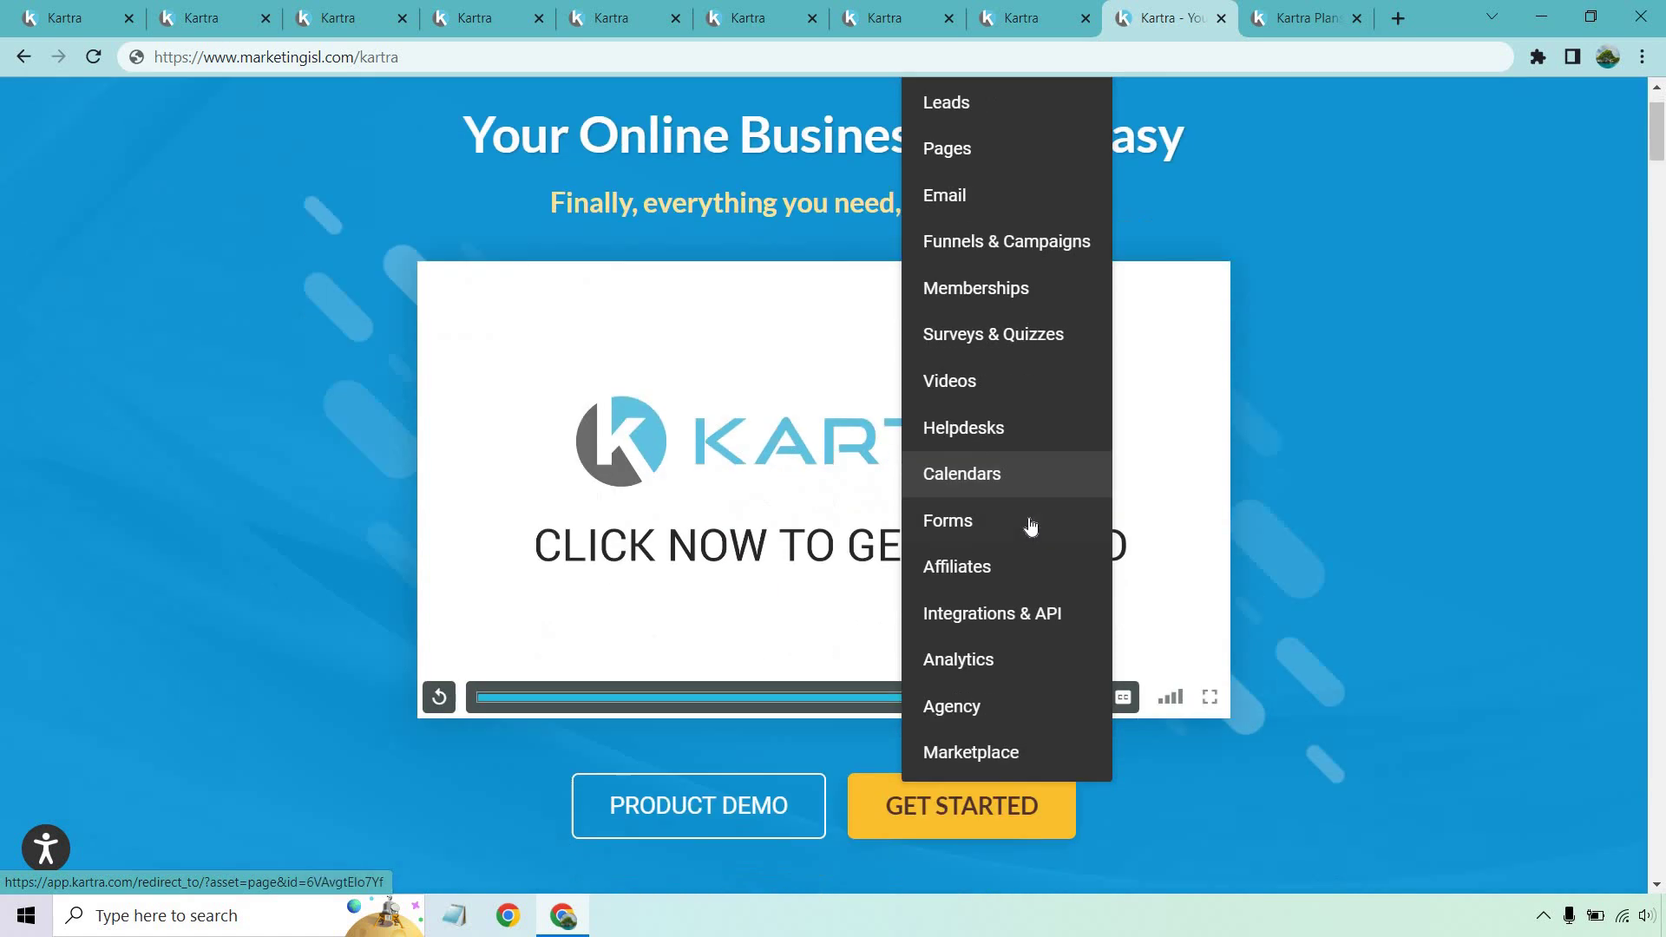